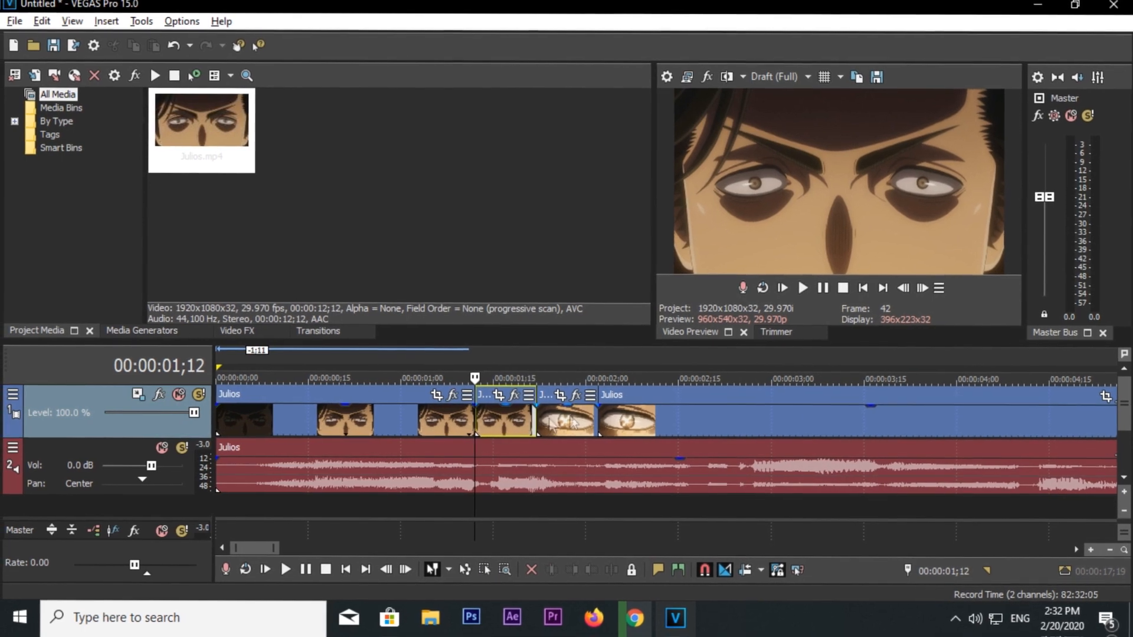
Apply the S_BlurMoCurves effect from Sapphire Blur+Sharpen to the second video clip on the timeline.
{"action": "left_click", "coordinate": [241, 331]}
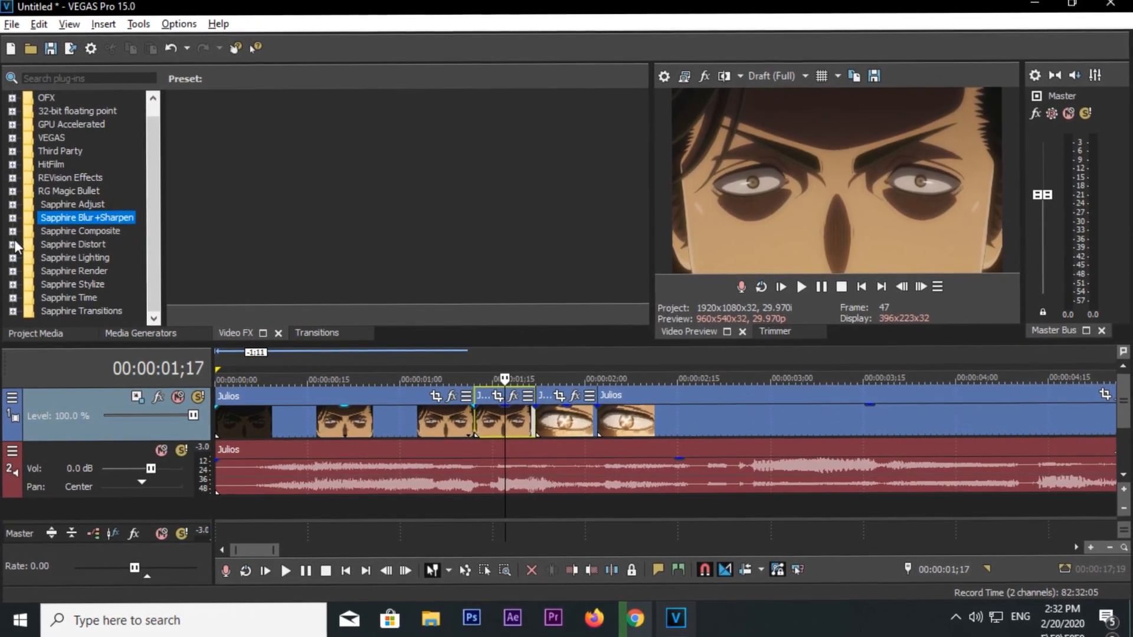
{"action": "left_click", "coordinate": [10, 218]}
{"action": "left_click", "coordinate": [92, 177]}
{"action": "left_click_drag", "start_coordinate": [92, 178], "coordinate": [494, 412]}
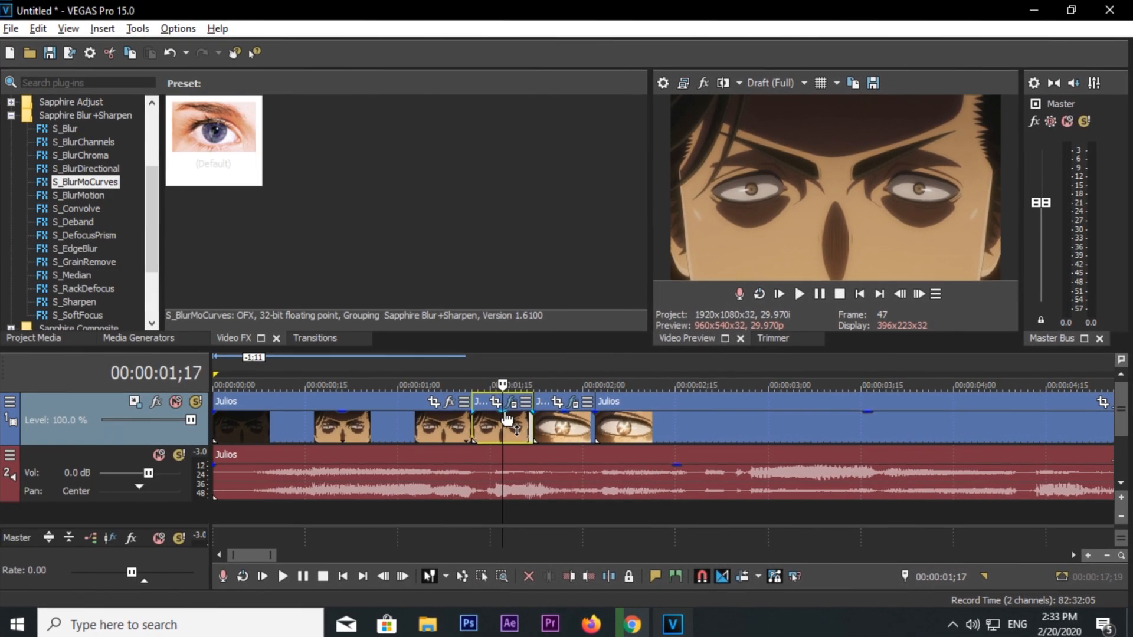
Open the second clip's S_BlurMoCurves settings and enable Rotate keyframing at the clip's first frame, 00:00:01;12.
{"action": "left_click", "coordinate": [508, 408]}
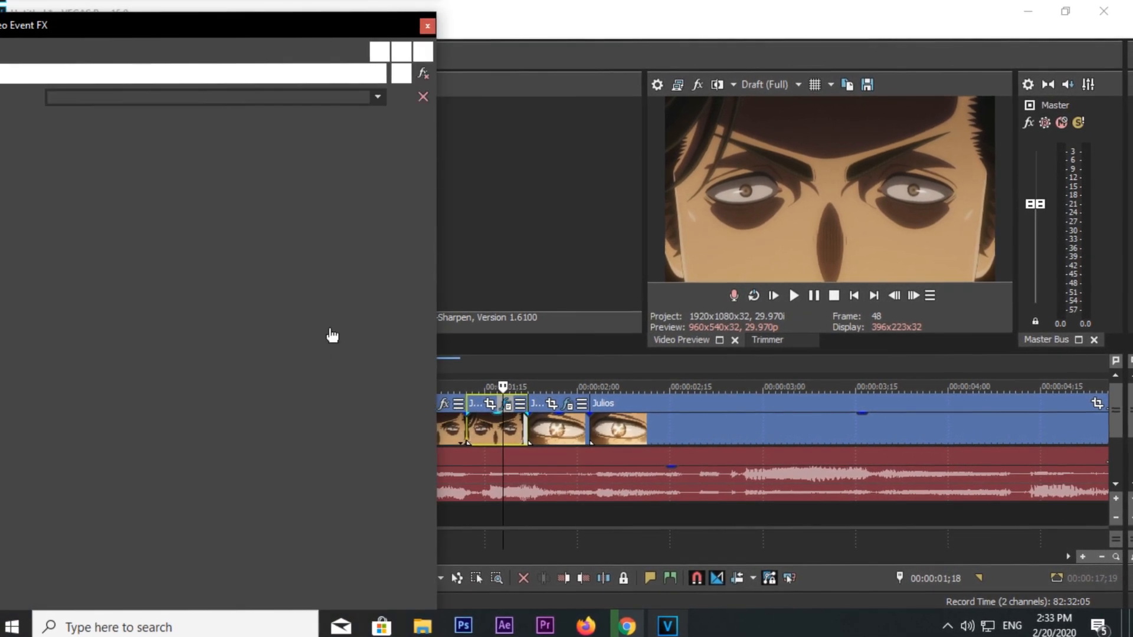
{"action": "left_click", "coordinate": [470, 428]}
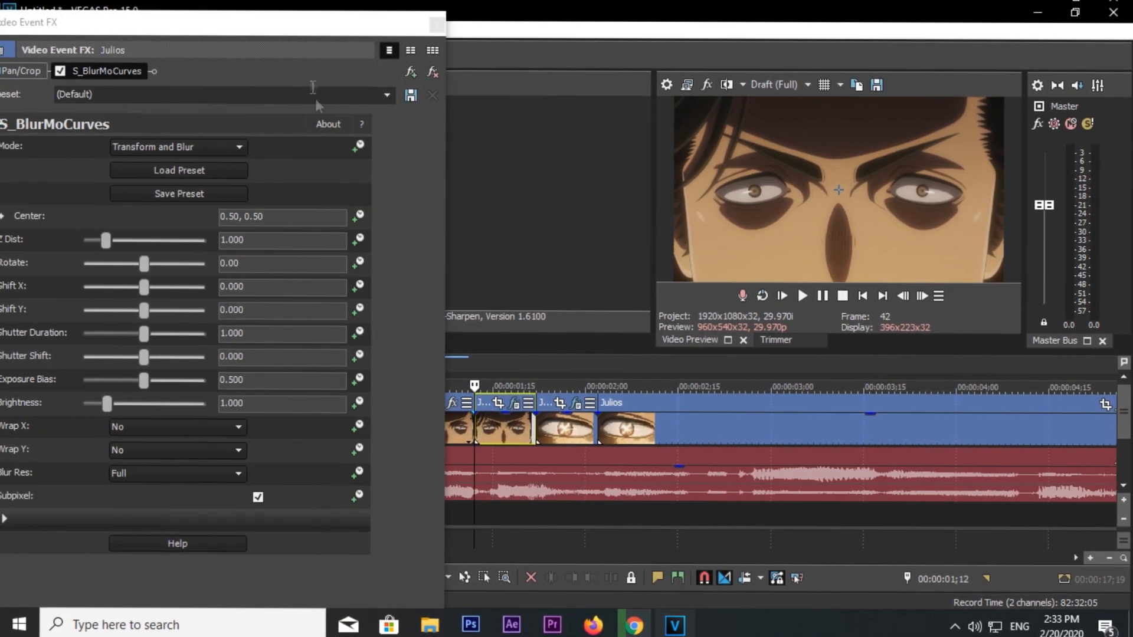
{"action": "left_click_drag", "start_coordinate": [332, 32], "coordinate": [432, 18]}
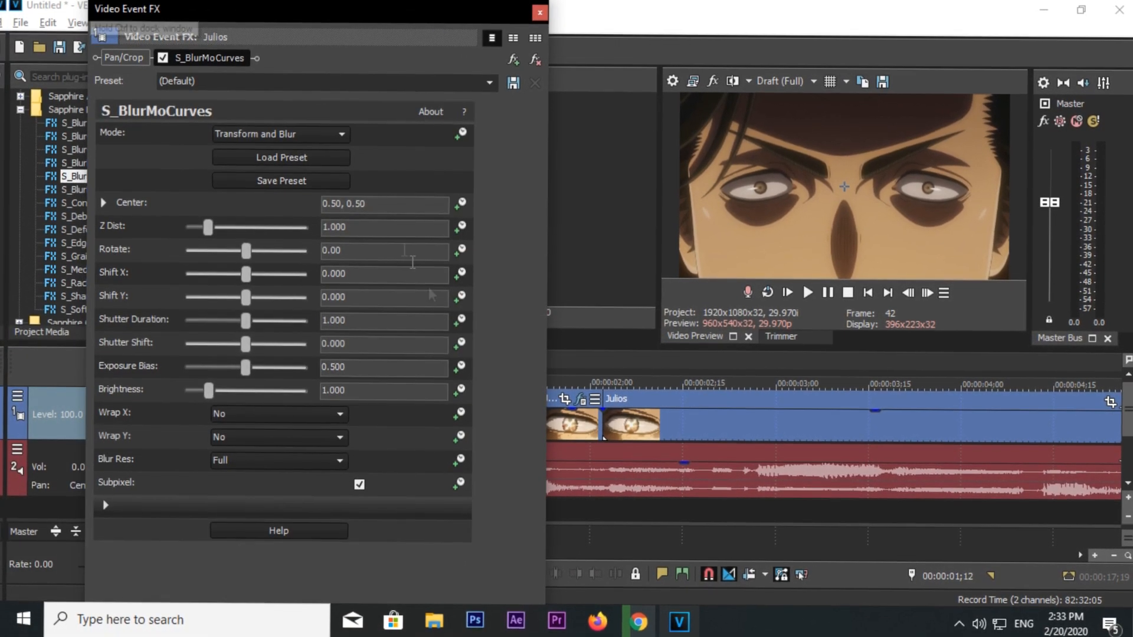
{"action": "left_click", "coordinate": [460, 248]}
{"action": "left_click_drag", "start_coordinate": [427, 11], "coordinate": [395, 9]}
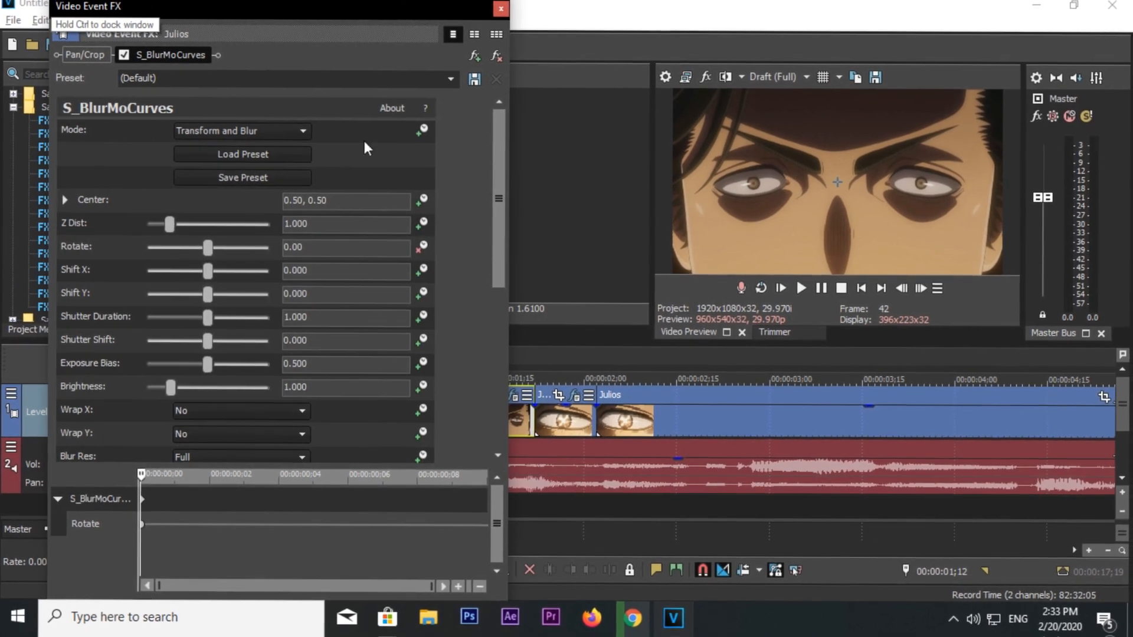
Set the second clip's Shutter Duration to 0.5.
{"action": "left_click", "coordinate": [310, 325]}
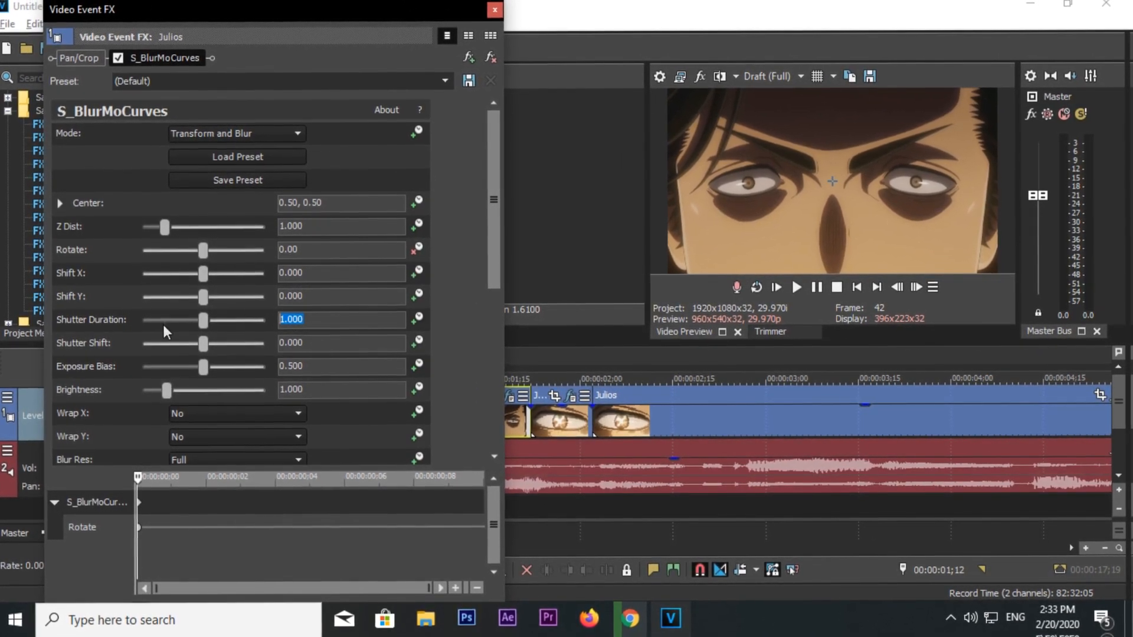
{"action": "type", "text": "0.5"}
{"action": "key", "text": "Return"}
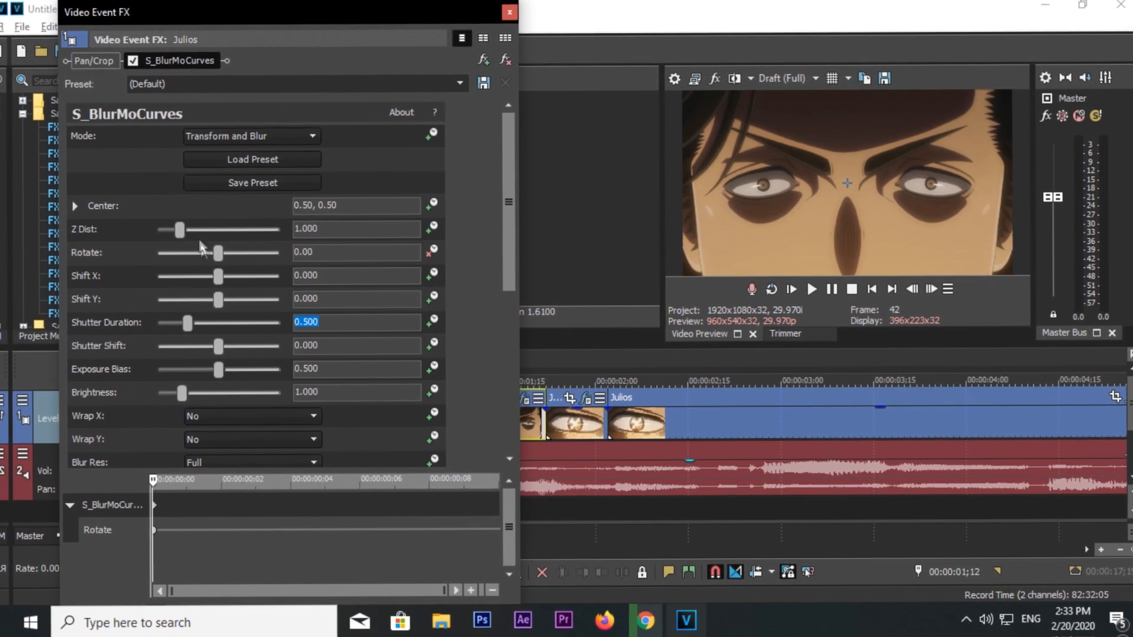
Rotate the image by about 27 degrees to expose its edges and set Wrap X and Wrap Y to Reflect.
{"action": "left_click_drag", "start_coordinate": [217, 254], "coordinate": [221, 248]}
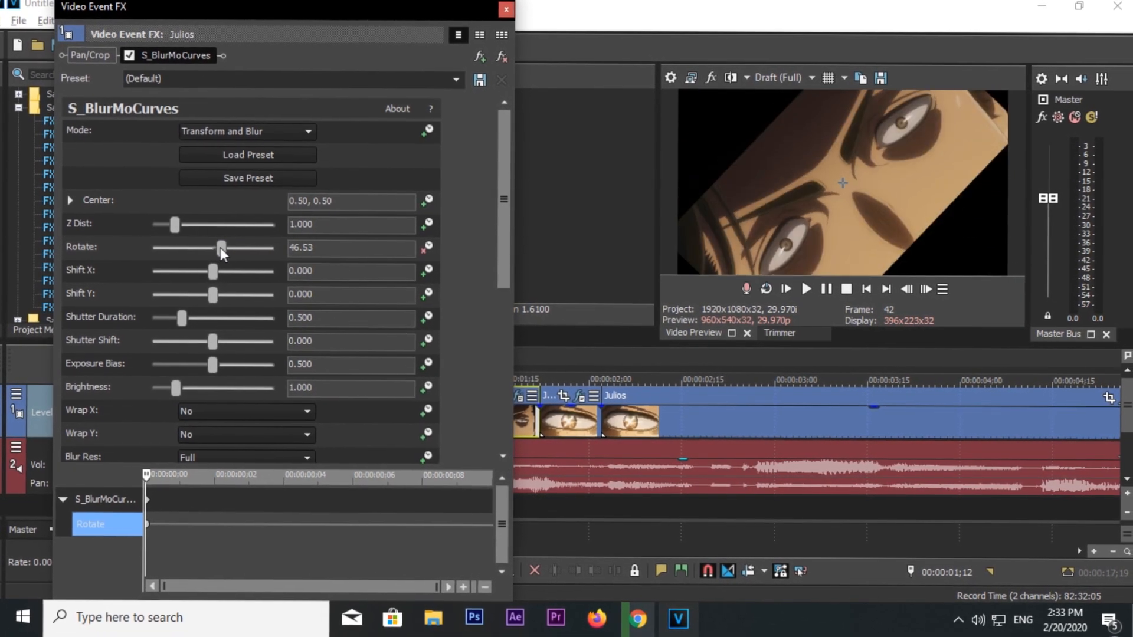
{"action": "left_click", "coordinate": [215, 412]}
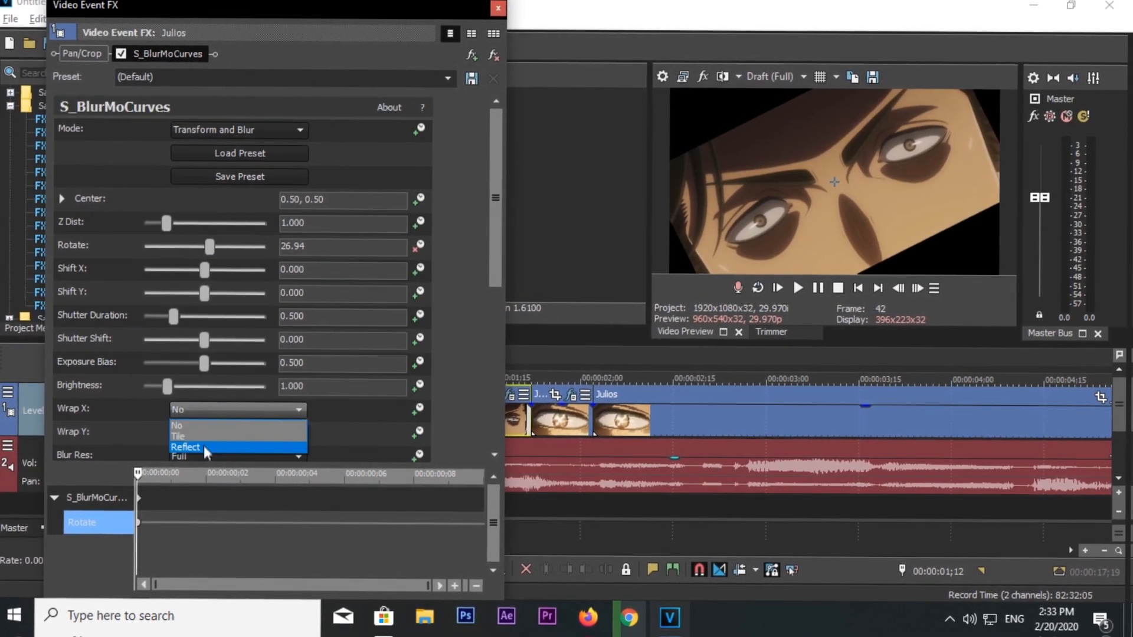
{"action": "left_click", "coordinate": [204, 447]}
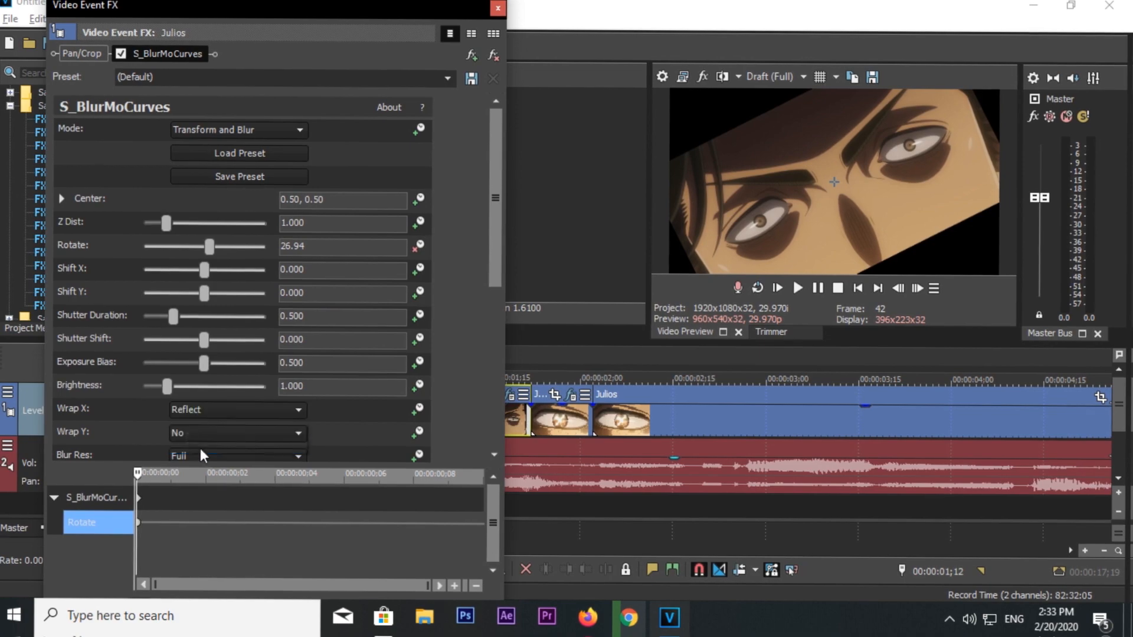
{"action": "left_click", "coordinate": [197, 434]}
{"action": "left_click", "coordinate": [210, 468]}
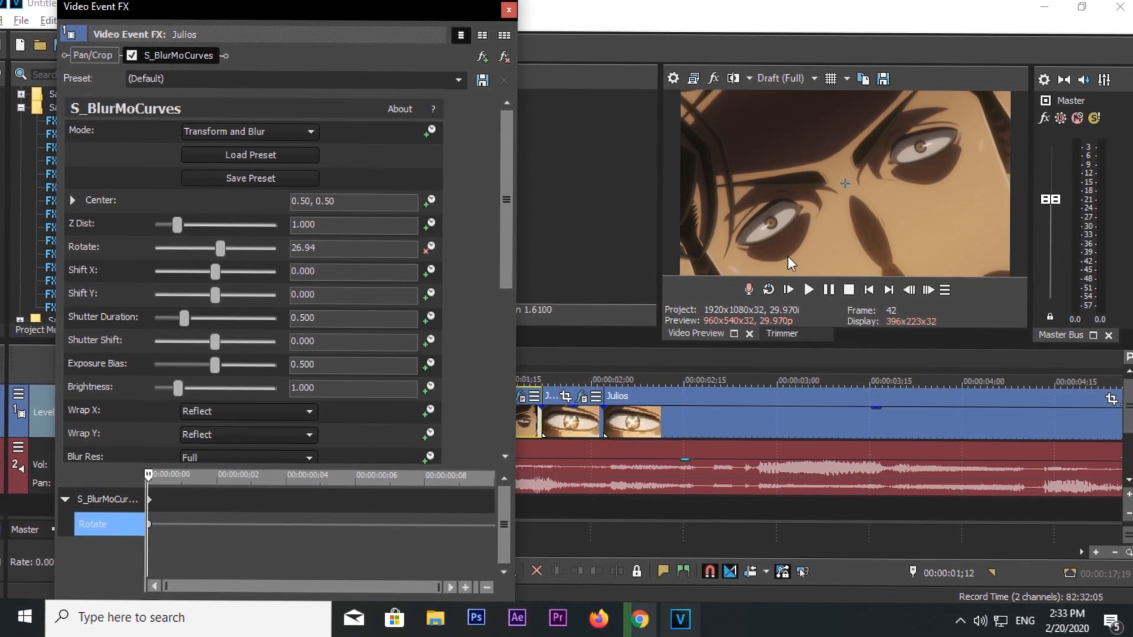
Test the reflected edges with a rotation of about -12 degrees and reset Rotate to 0.
{"action": "left_click_drag", "start_coordinate": [226, 253], "coordinate": [215, 260]}
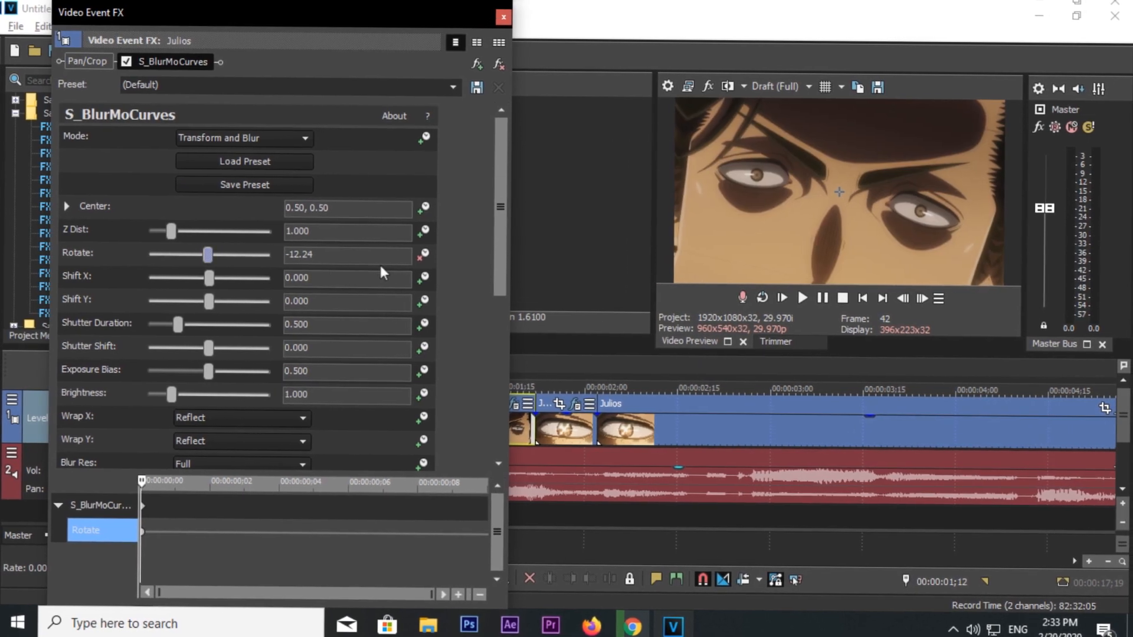
{"action": "left_click_drag", "start_coordinate": [331, 257], "coordinate": [54, 256]}
{"action": "type", "text": "0"}
{"action": "key", "text": "Return"}
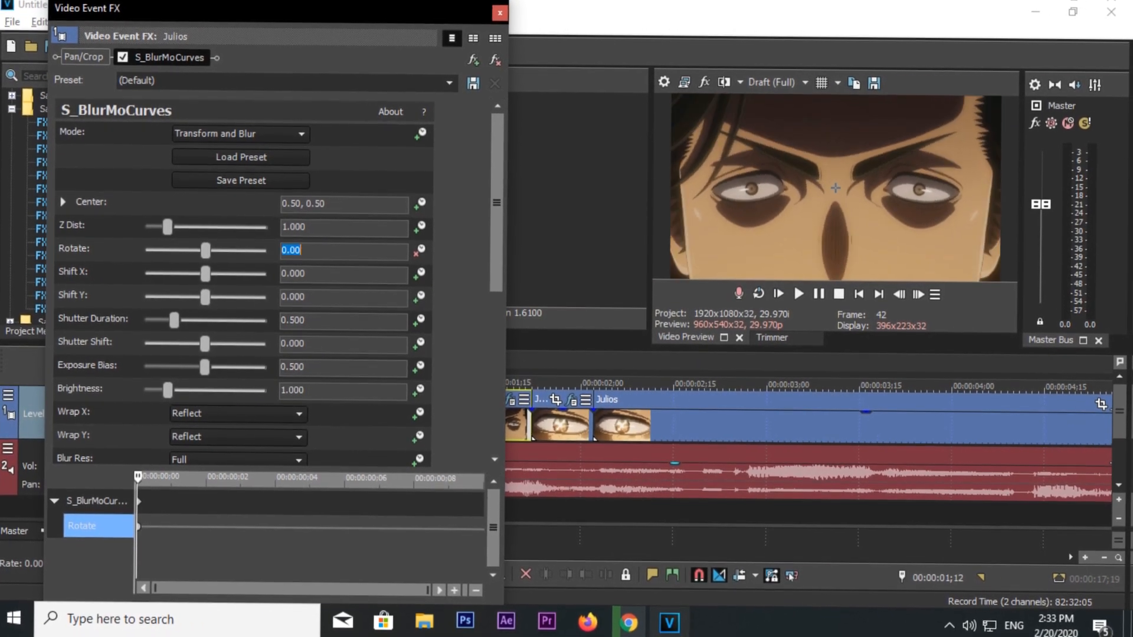
Add a keyframe at the middle of the second clip, 00:00:01;17, with Rotate set to 10.
{"action": "left_click_drag", "start_coordinate": [381, 13], "coordinate": [288, 66]}
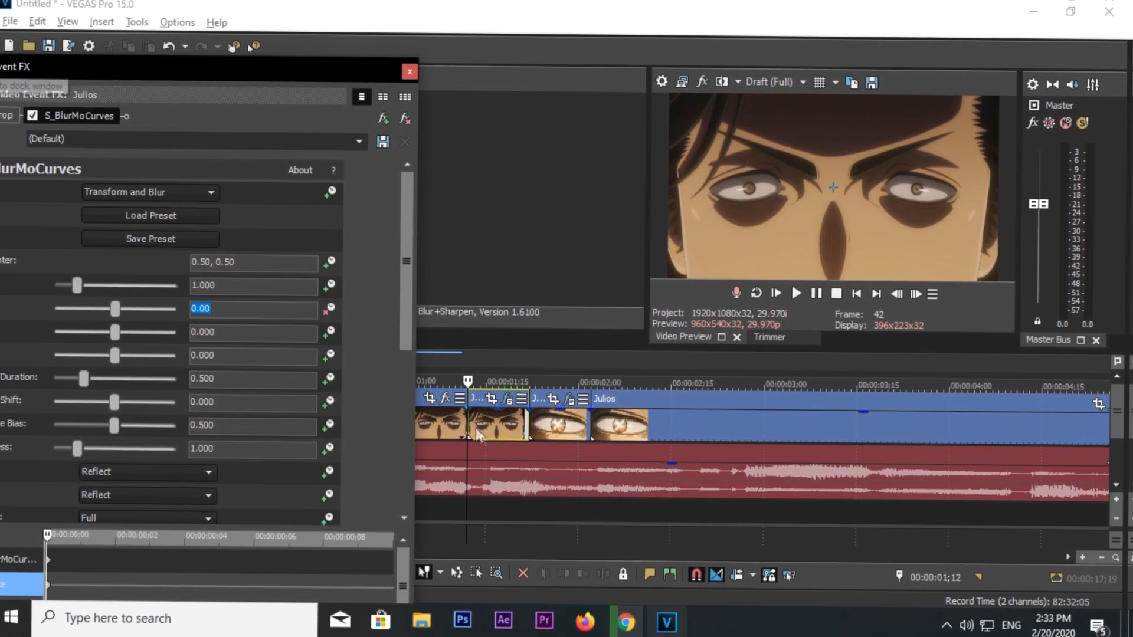
{"action": "left_click", "coordinate": [496, 425]}
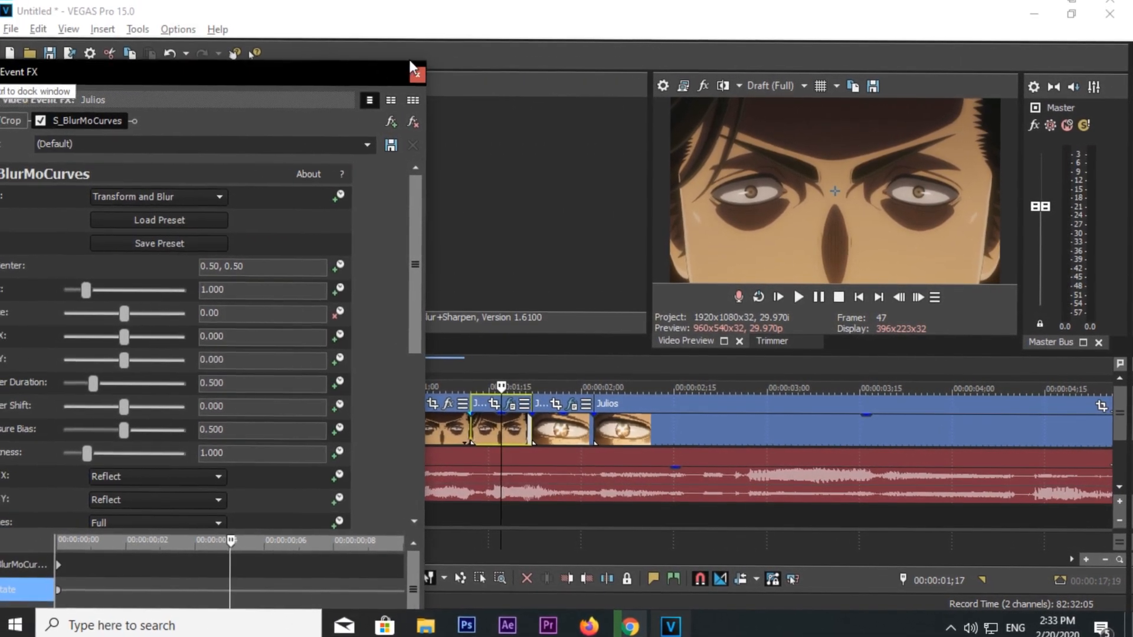
{"action": "left_click_drag", "start_coordinate": [410, 61], "coordinate": [437, 43]}
{"action": "left_click", "coordinate": [381, 247]}
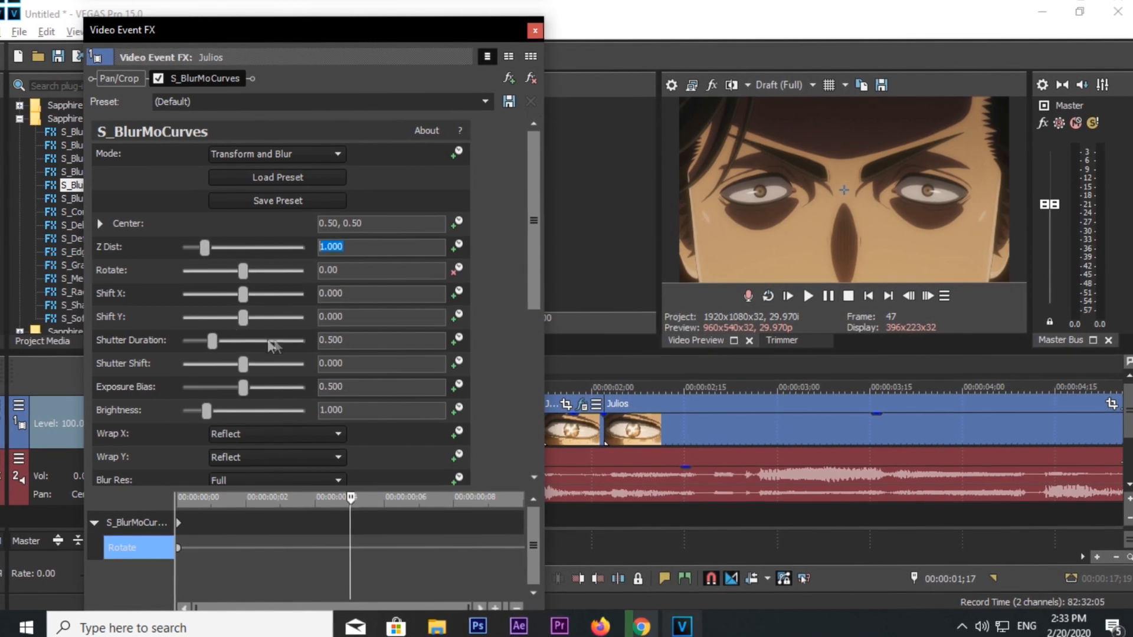
{"action": "type", "text": "10"}
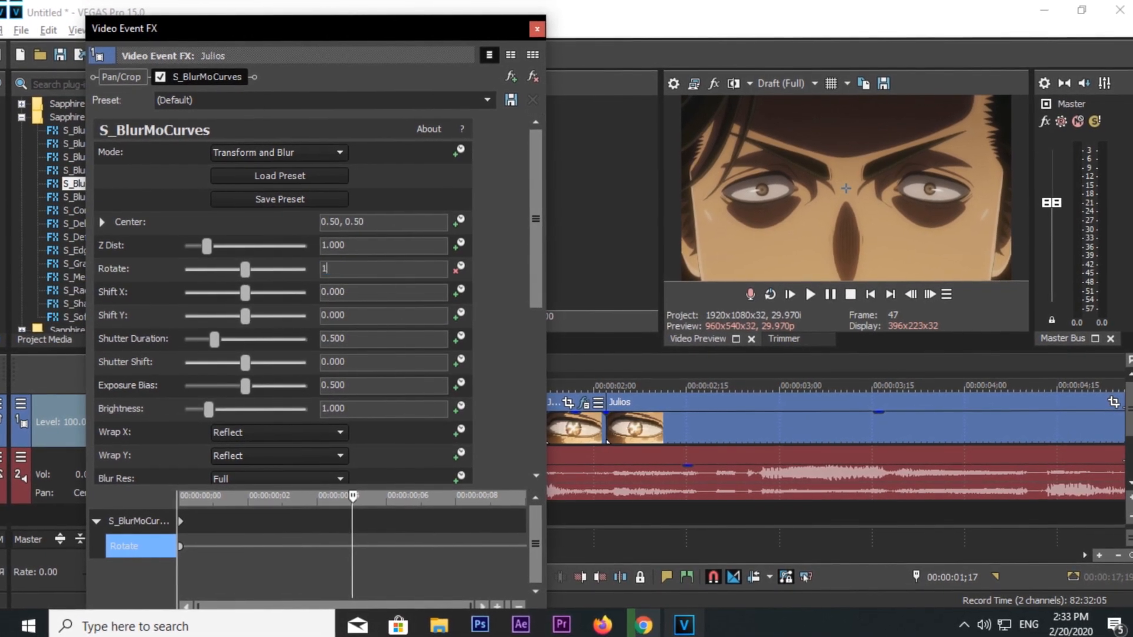
{"action": "key", "text": "Return"}
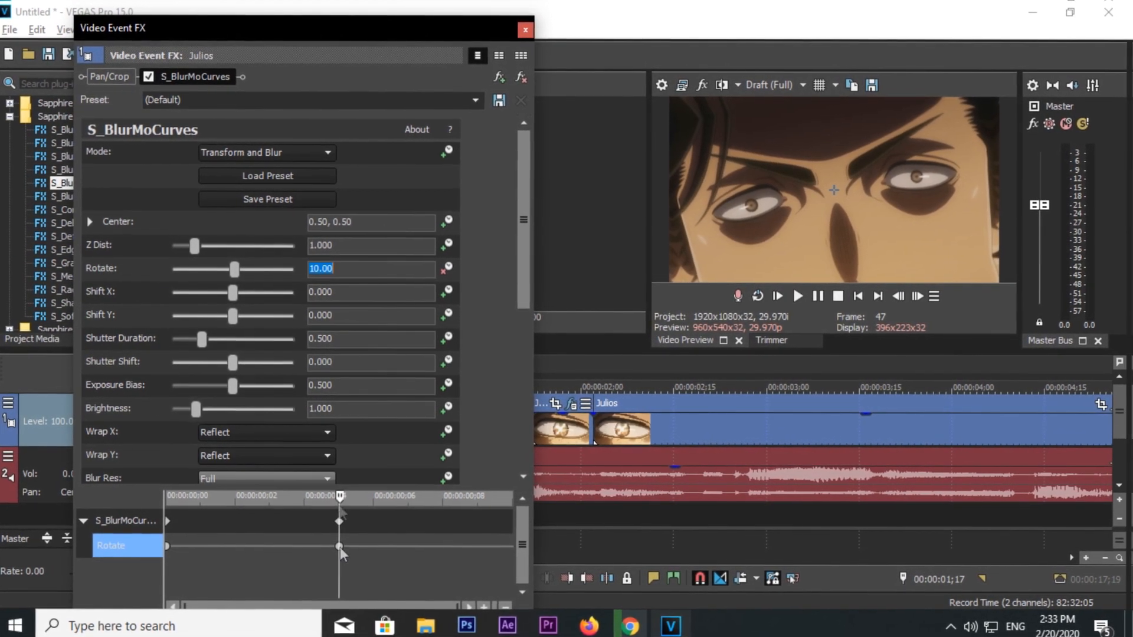
Change the middle Rotate keyframe's interpolation to Slow Fade.
{"action": "left_click", "coordinate": [342, 547]}
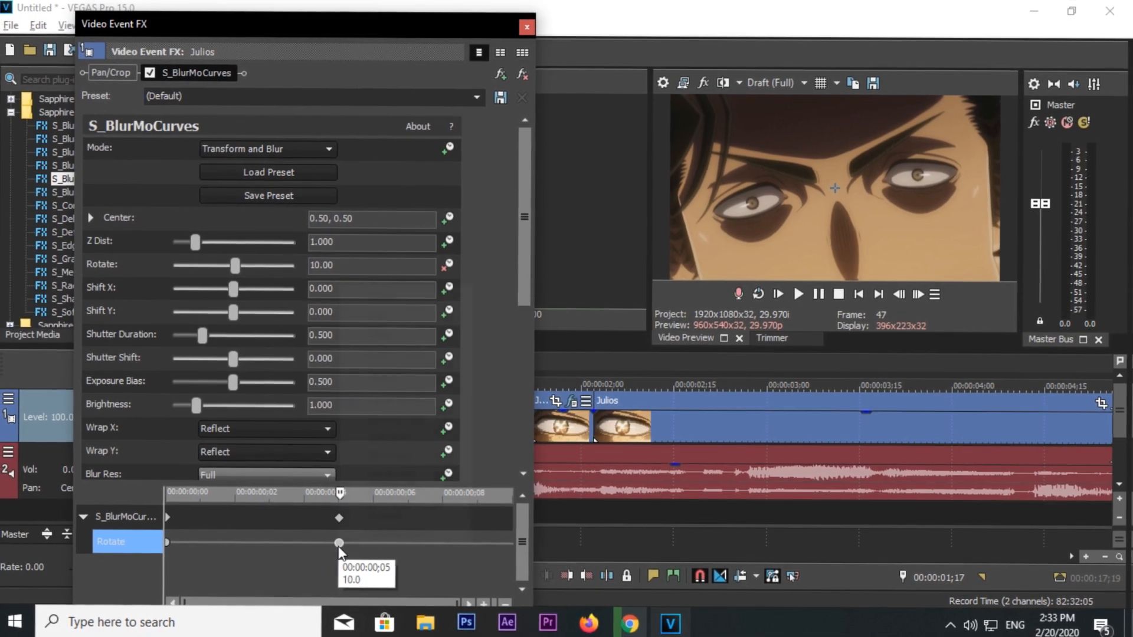
{"action": "right_click", "coordinate": [338, 544]}
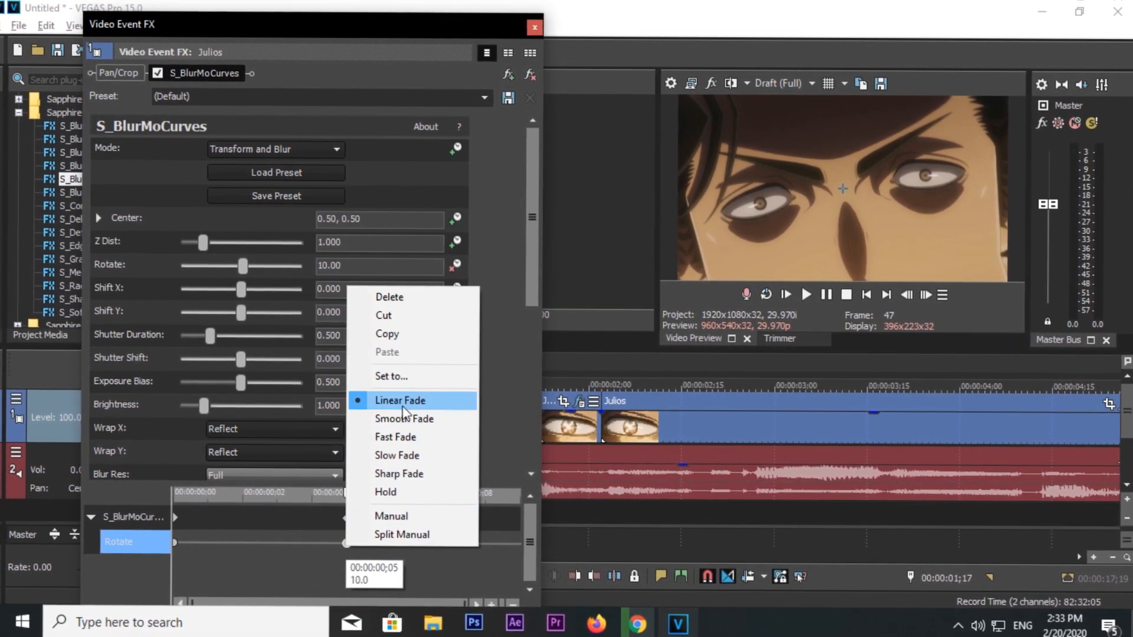
{"action": "left_click", "coordinate": [395, 455]}
{"action": "left_click_drag", "start_coordinate": [438, 23], "coordinate": [402, 16]}
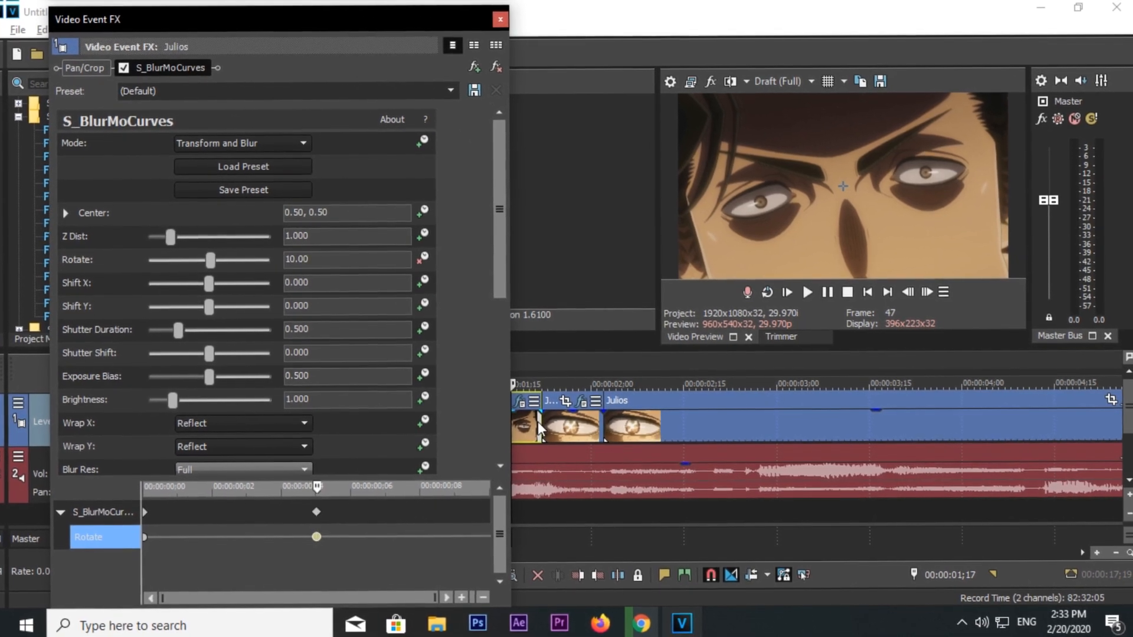
Add a keyframe at the end of the second clip, 00:00:01;22, with Rotate set to 80.
{"action": "left_click", "coordinate": [542, 429]}
{"action": "left_click", "coordinate": [338, 252]}
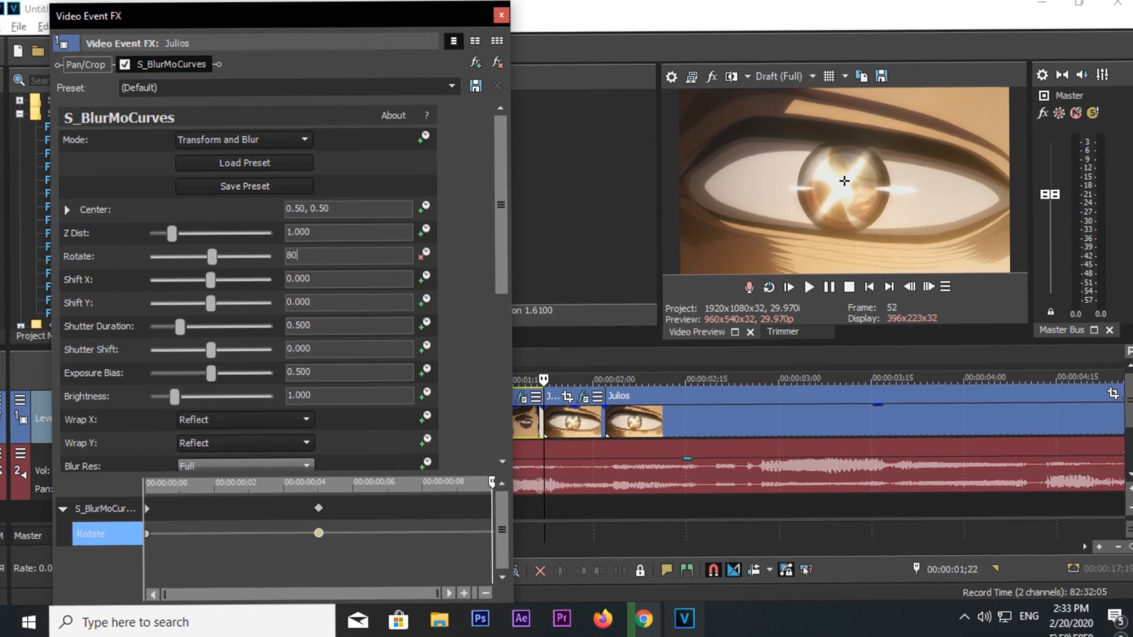
Try a Rotate keyframe of about 17 degrees one frame before the clip's end and delete that keyframe.
{"action": "left_click", "coordinate": [902, 285]}
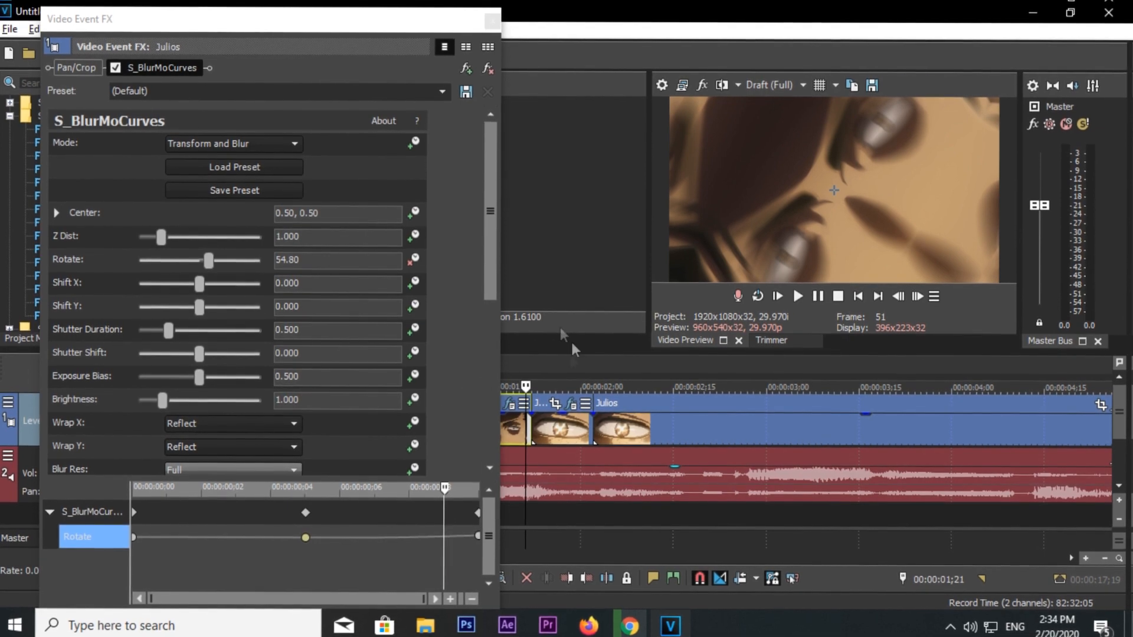
{"action": "mouse_move", "coordinate": [213, 261]}
{"action": "left_mouse_down"}
{"action": "mouse_move", "coordinate": [193, 262]}
{"action": "mouse_move", "coordinate": [203, 256]}
{"action": "left_mouse_up"}
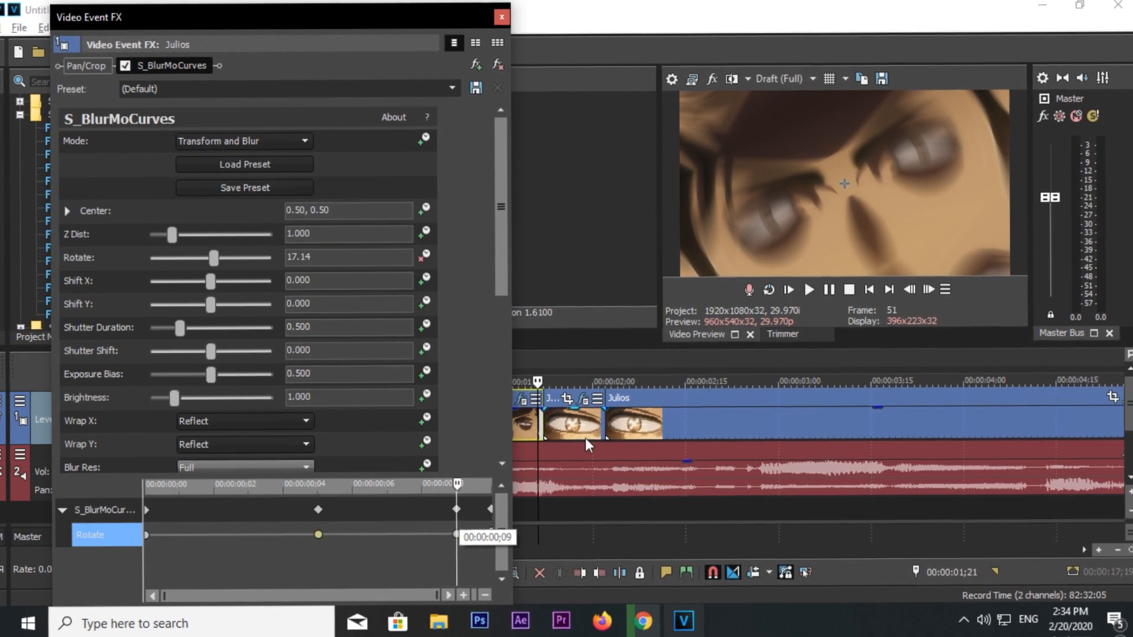
{"action": "right_click", "coordinate": [454, 535]}
{"action": "left_click", "coordinate": [472, 284]}
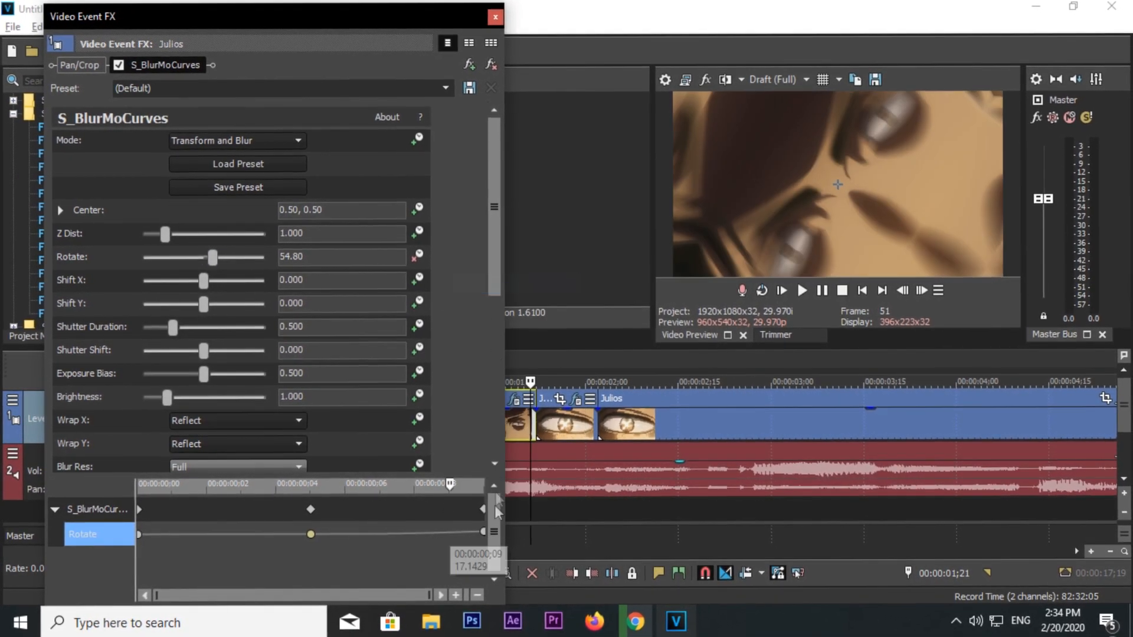
Check the last and middle Rotate keyframes and play the second clip from its start to preview the rotation.
{"action": "left_click", "coordinate": [483, 530]}
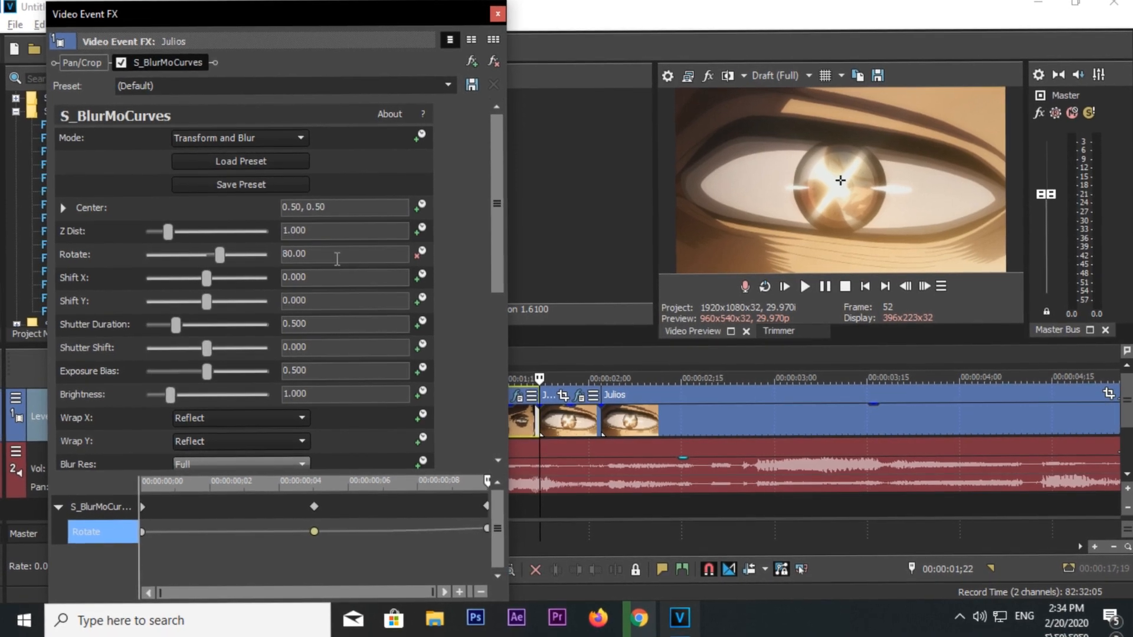
{"action": "left_click", "coordinate": [314, 532]}
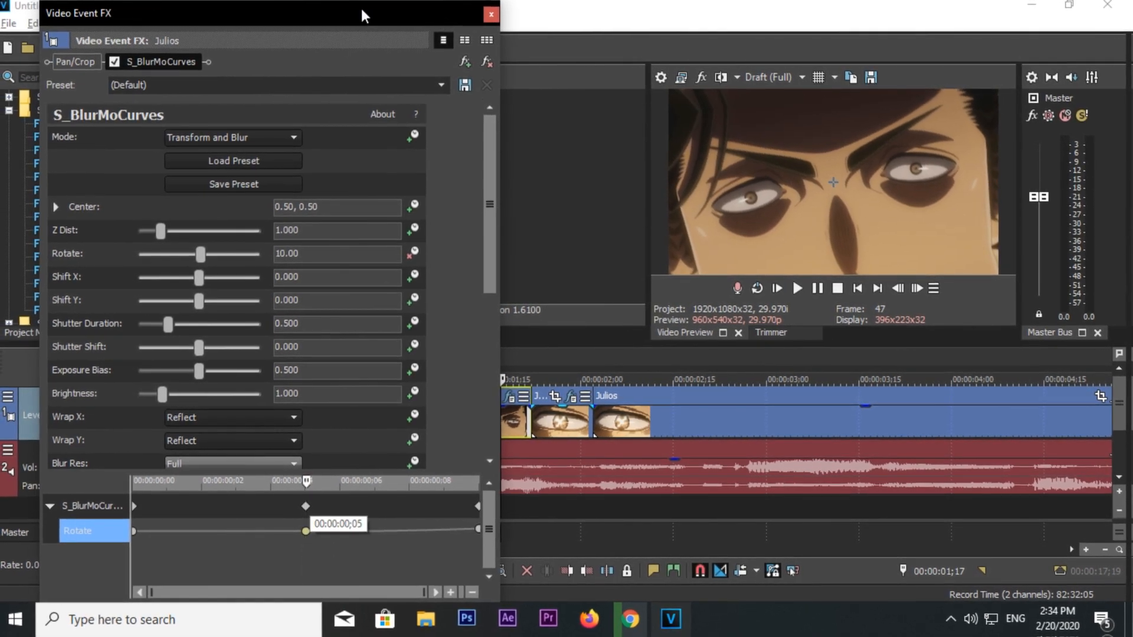
{"action": "left_click_drag", "start_coordinate": [361, 15], "coordinate": [282, 9]}
{"action": "left_click", "coordinate": [473, 420]}
{"action": "key", "text": "space"}
{"action": "key", "text": "space"}
Mute the audio track.
{"action": "left_click_drag", "start_coordinate": [345, 7], "coordinate": [676, 35]}
{"action": "left_click", "coordinate": [170, 451]}
{"action": "left_click_drag", "start_coordinate": [473, 71], "coordinate": [218, 41]}
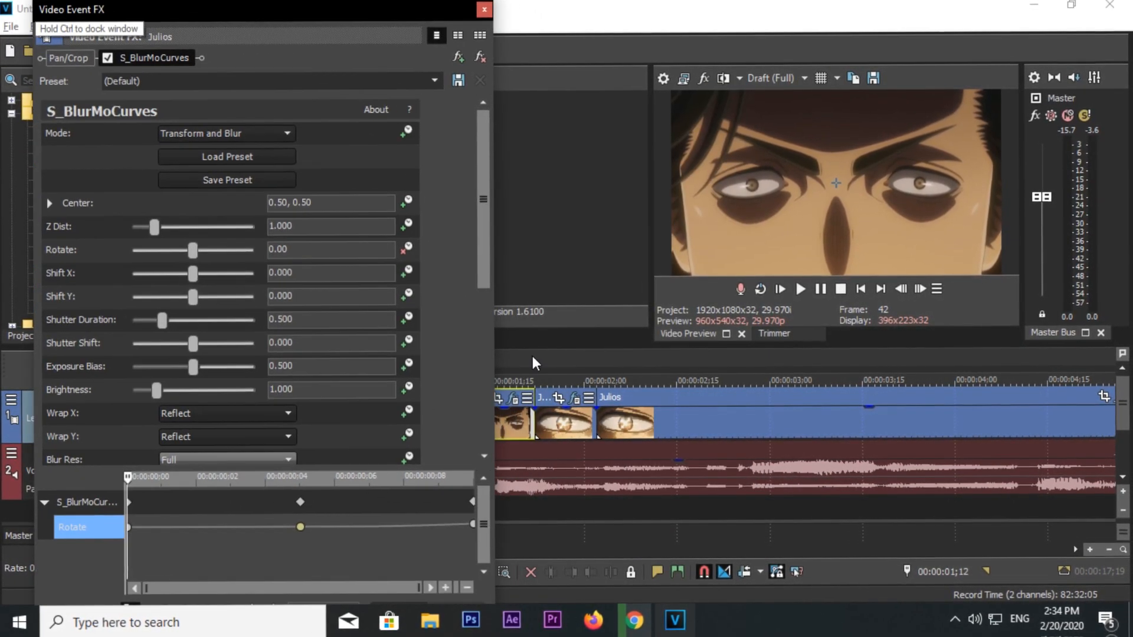
Close the second clip's effect settings and open those of the third clip with the playhead at its start, 00:00:01;22.
{"action": "left_click", "coordinate": [484, 9]}
{"action": "left_click", "coordinate": [532, 422]}
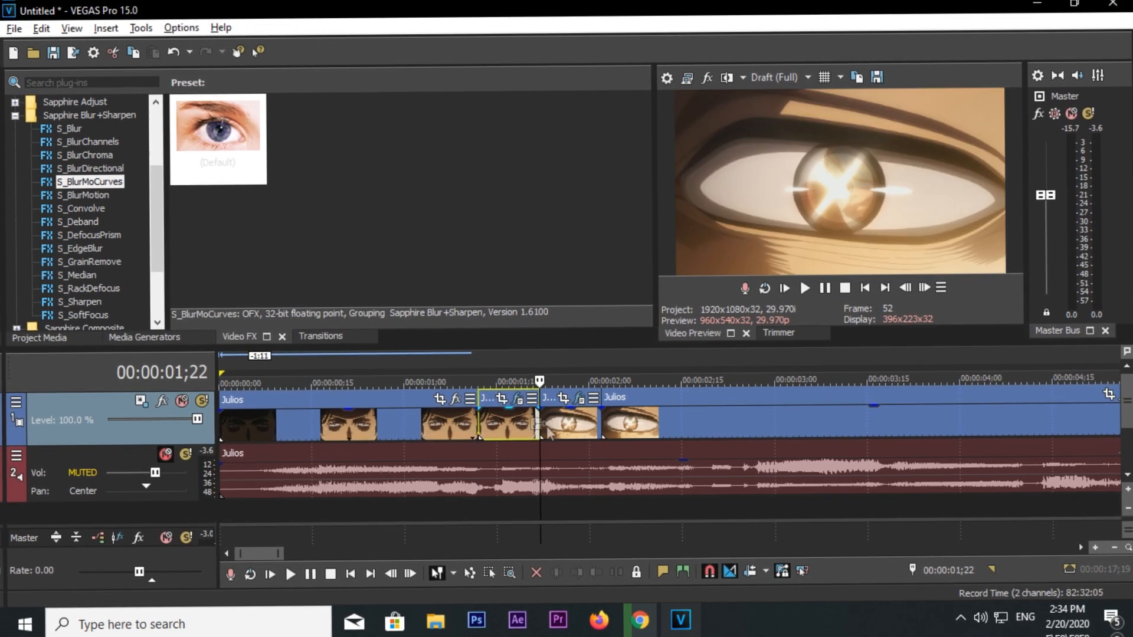
{"action": "left_click", "coordinate": [579, 399]}
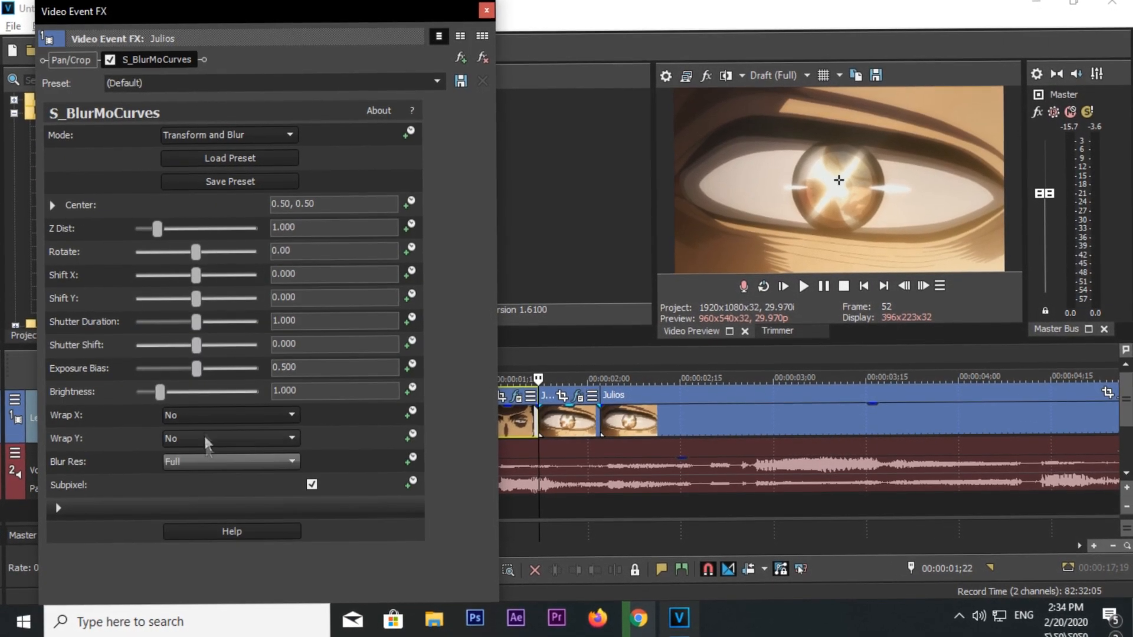
Set the third clip's Wrap X and Wrap Y to Reflect and its Shutter Duration to 0.5.
{"action": "left_click", "coordinate": [195, 452]}
{"action": "left_click", "coordinate": [200, 438]}
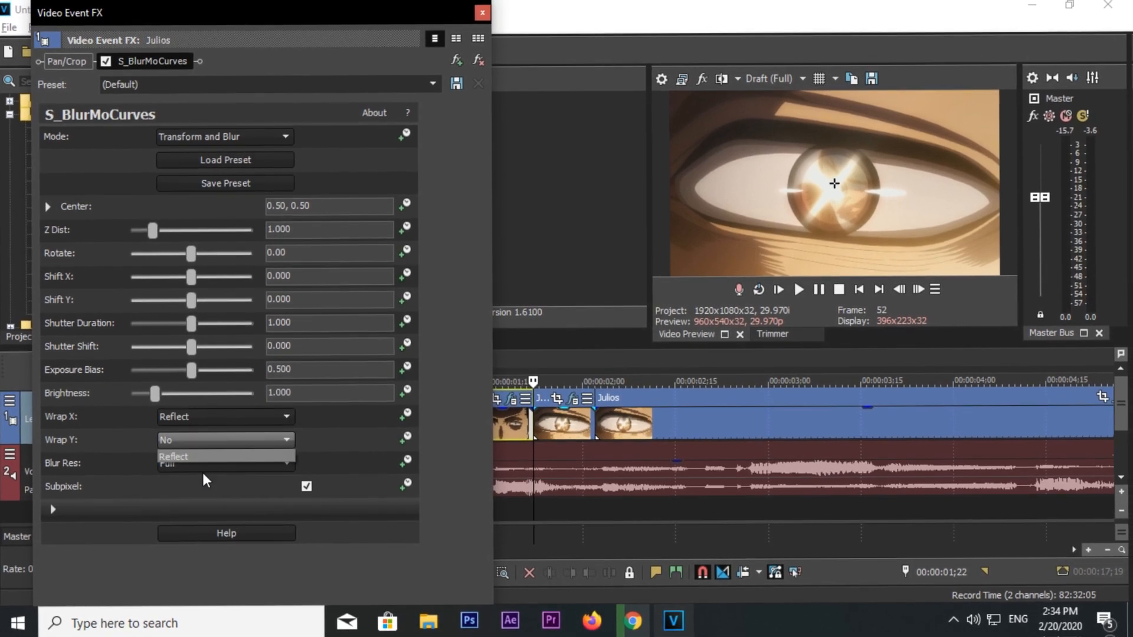
{"action": "left_click", "coordinate": [202, 476]}
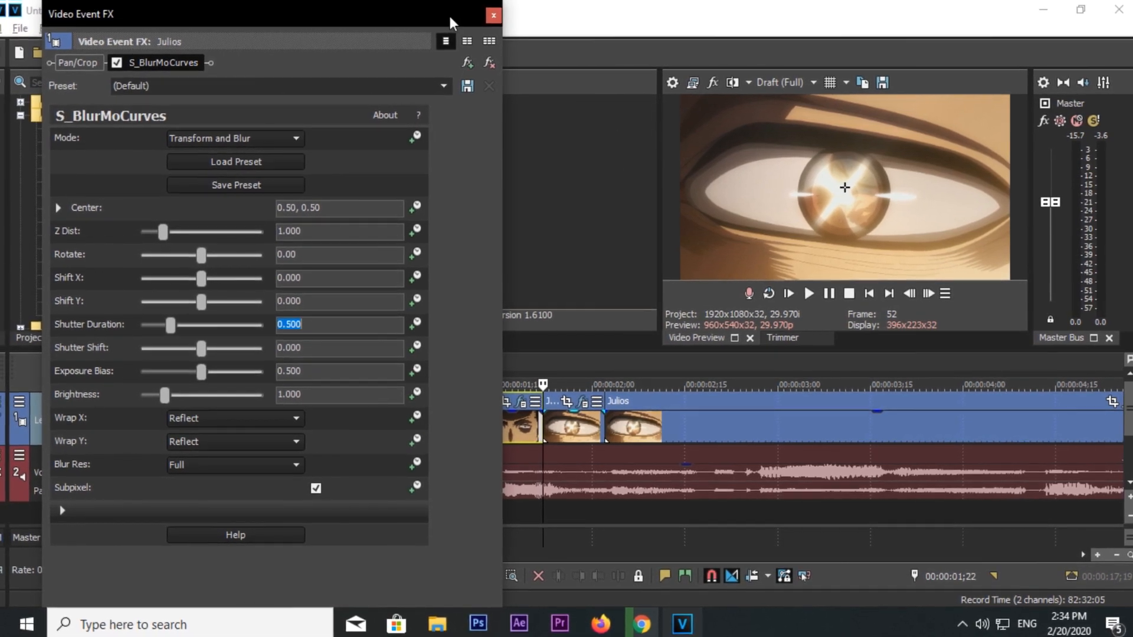
Enable keyframing for Rotate on the third clip and set its first keyframe to -80.
{"action": "left_click_drag", "start_coordinate": [404, 22], "coordinate": [439, 104]}
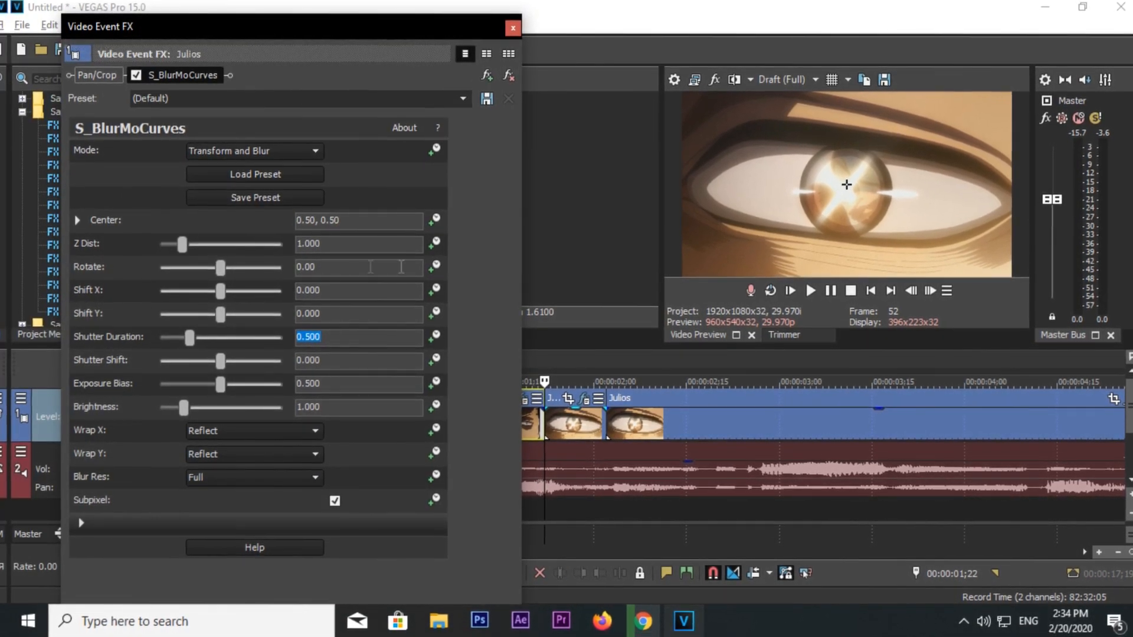
{"action": "left_click", "coordinate": [435, 267]}
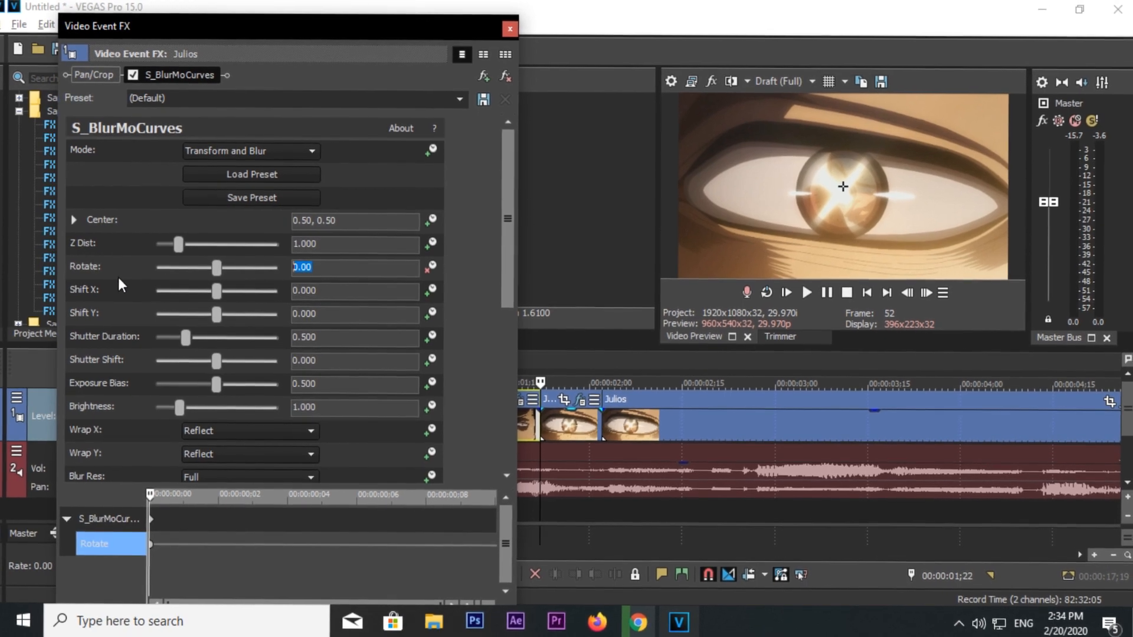
{"action": "type", "text": "-80"}
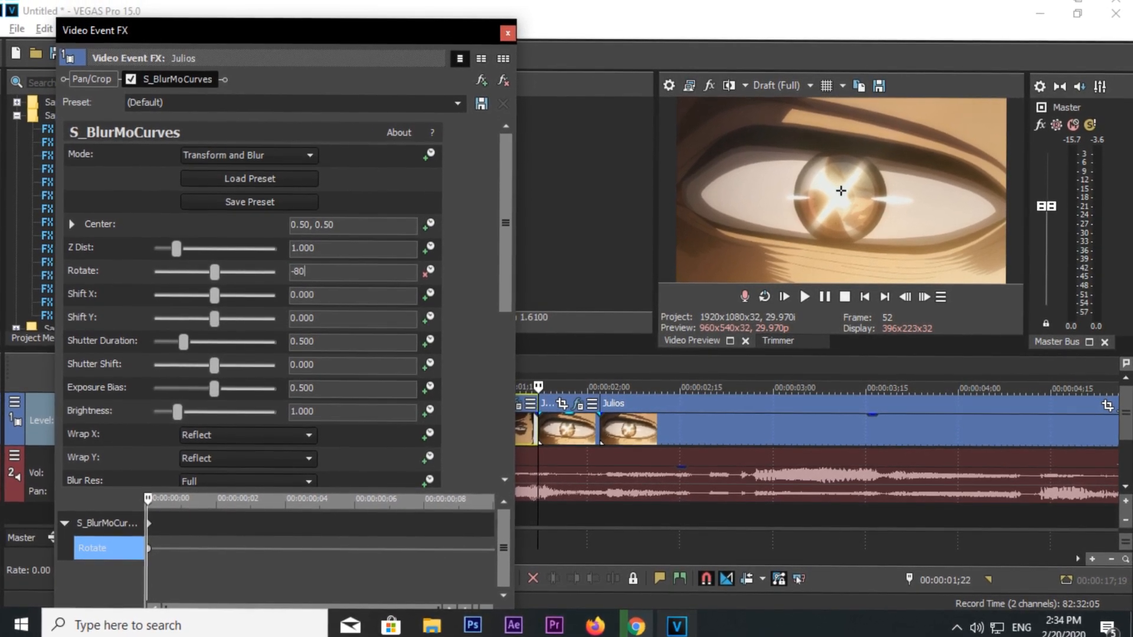
Add a Rotate keyframe of -10 five frames into the third clip, at 00:00:01;27.
{"action": "left_click", "coordinate": [928, 294]}
{"action": "left_click", "coordinate": [928, 295]}
{"action": "left_click", "coordinate": [928, 295]}
{"action": "left_click", "coordinate": [937, 292]}
{"action": "left_click", "coordinate": [936, 292]}
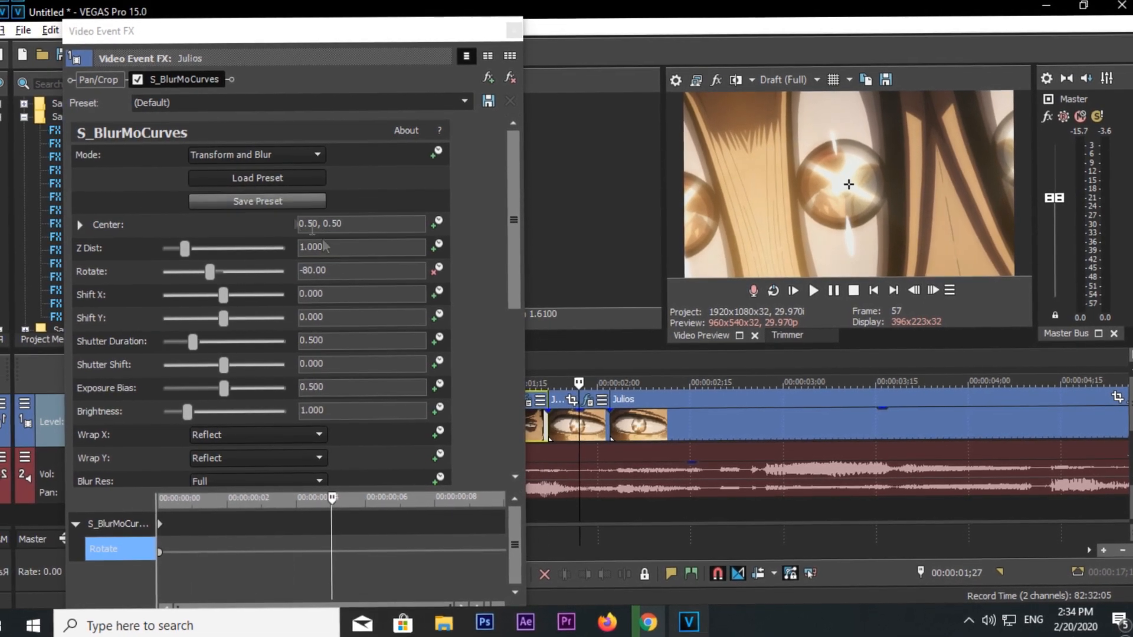
{"action": "left_click", "coordinate": [351, 273]}
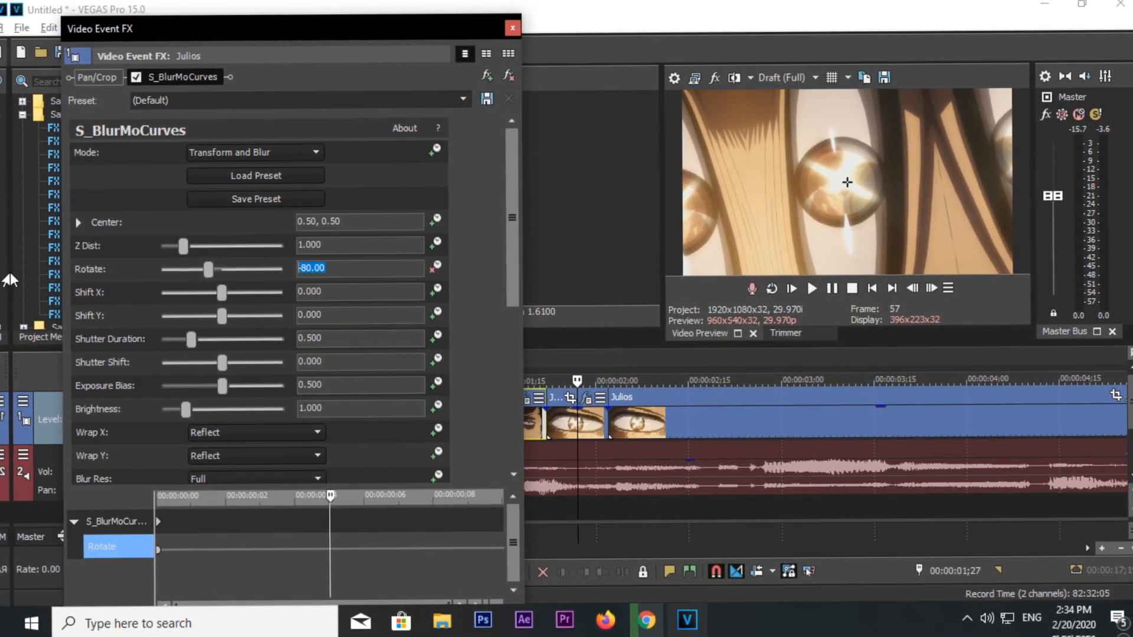
{"action": "key", "text": "BackSpace"}
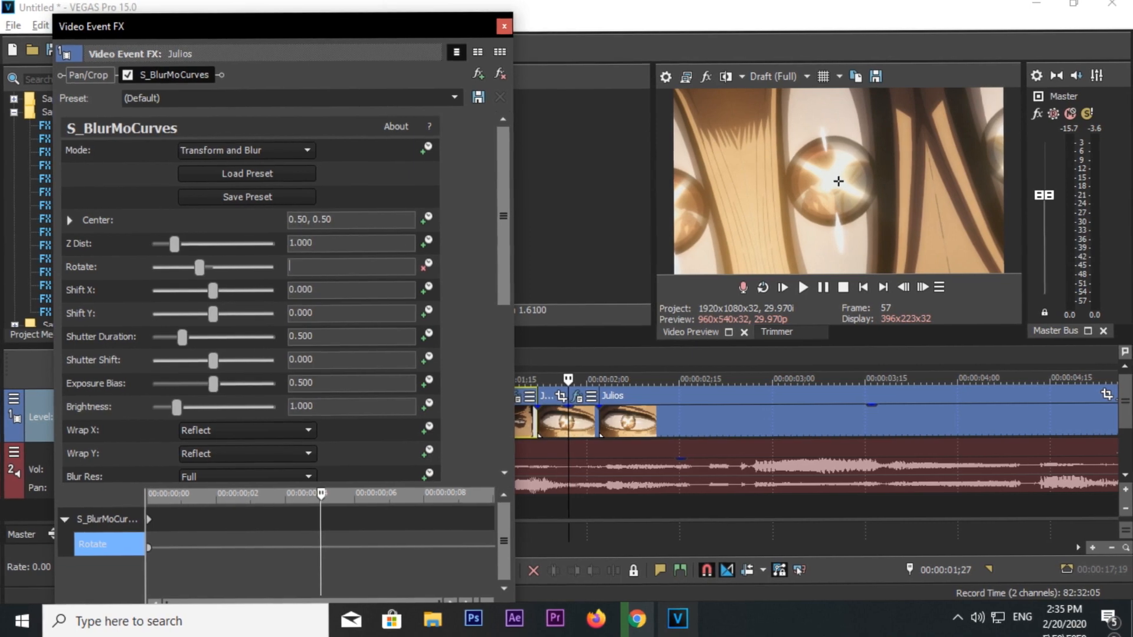
{"action": "key", "text": "Return"}
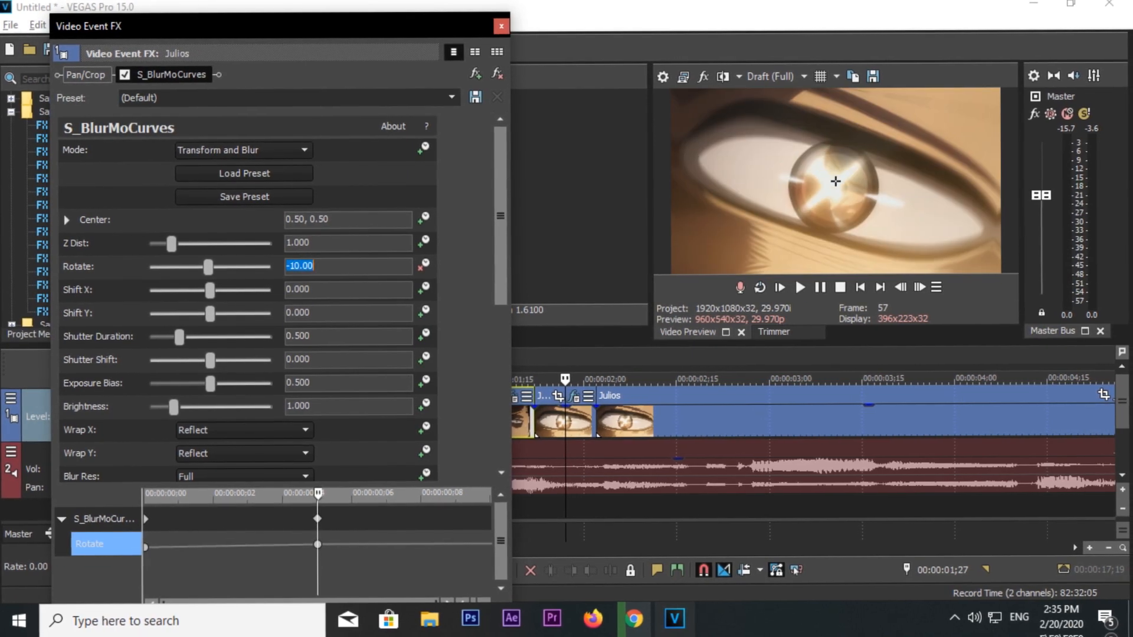
Add a Rotate keyframe of 0 at the end of the third clip, at 00:00:02;02.
{"action": "left_click", "coordinate": [591, 420]}
{"action": "type", "text": "0"}
{"action": "key", "text": "Return"}
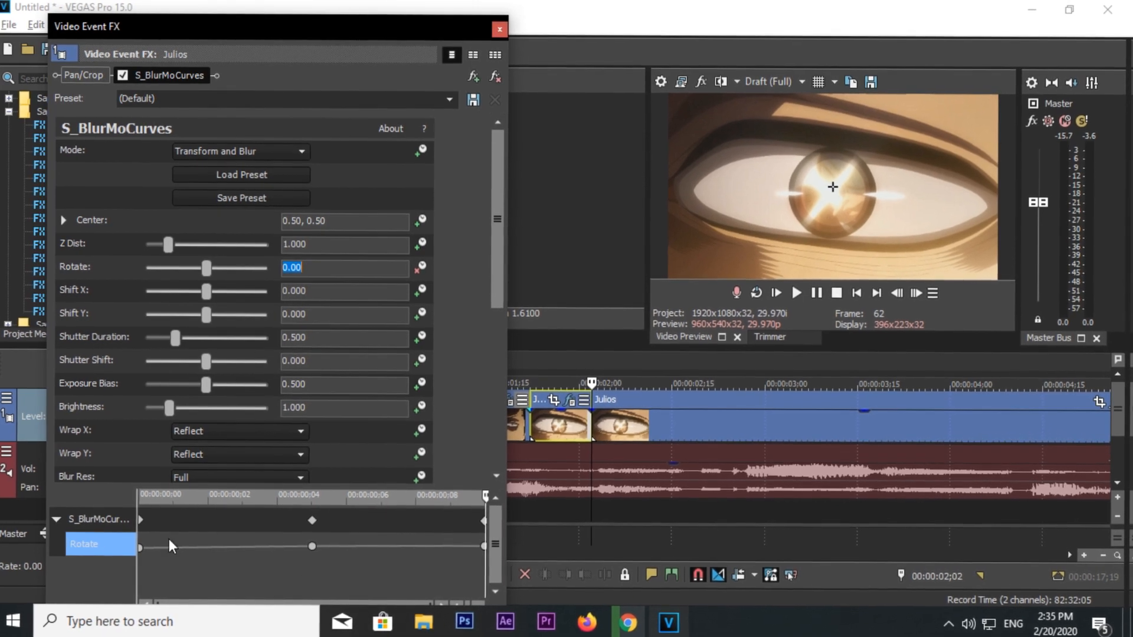
Set the third clip's first Rotate keyframe to Fast Fade and close its effect settings.
{"action": "right_click", "coordinate": [142, 548]}
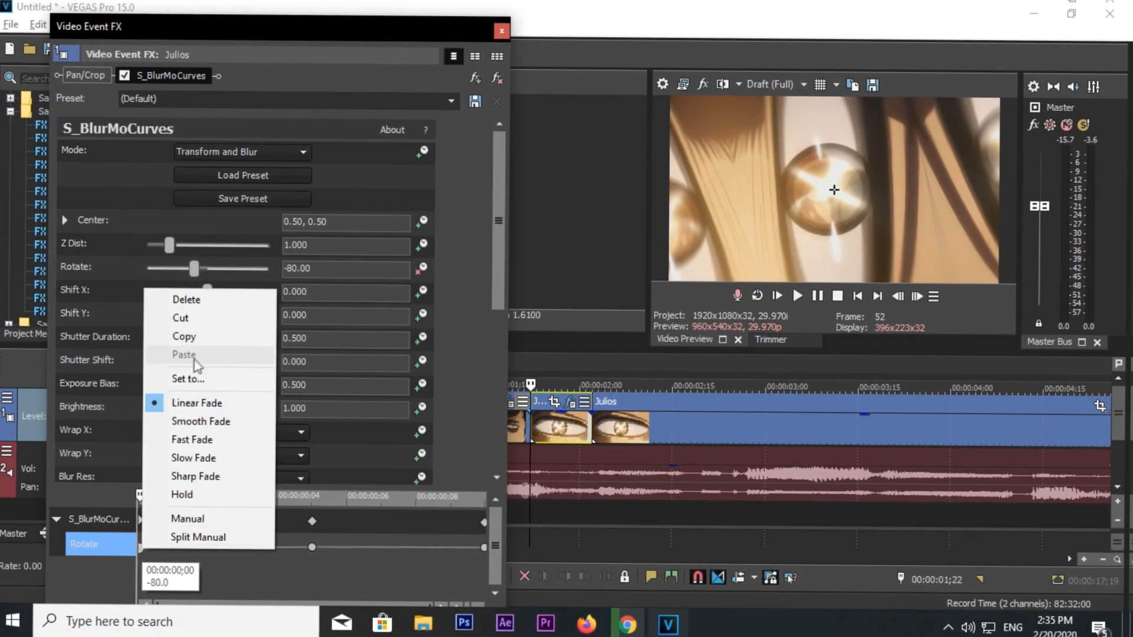
{"action": "left_click", "coordinate": [238, 441]}
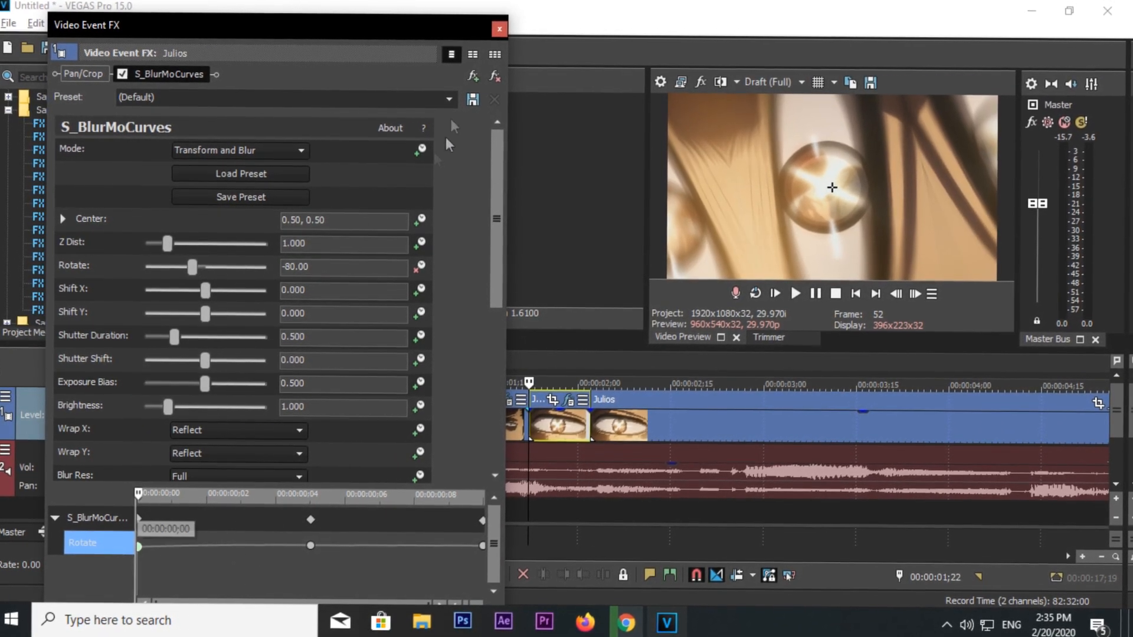
{"action": "left_click", "coordinate": [498, 27]}
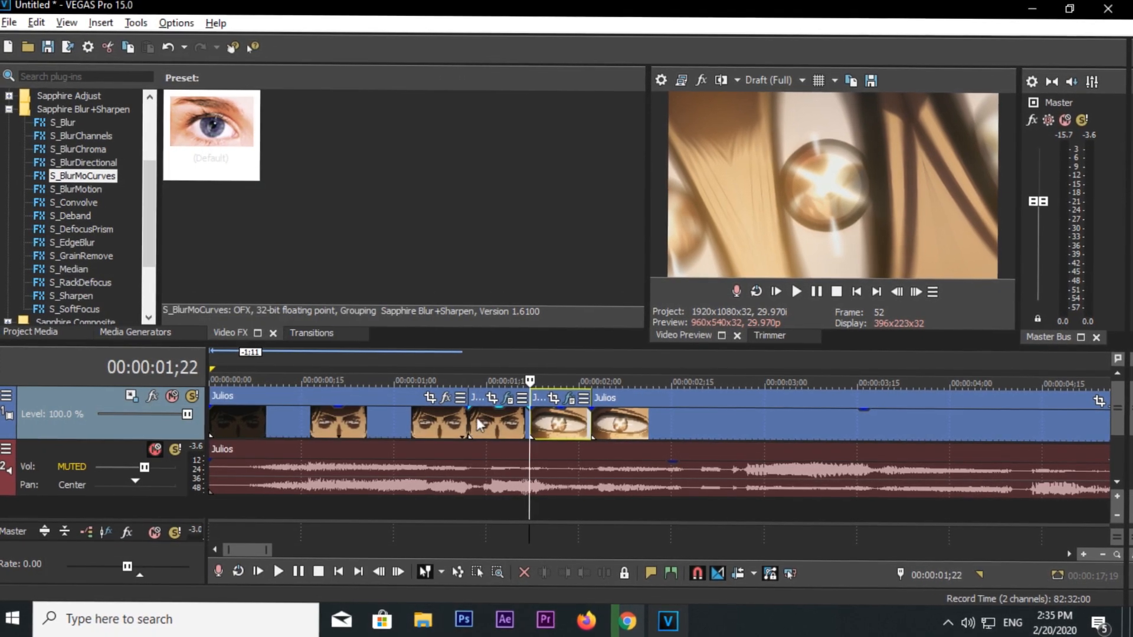
Play the rotation transition repeatedly from the start of the second clip at 00:00:01;12.
{"action": "left_click", "coordinate": [472, 425]}
{"action": "key", "text": "space"}
{"action": "key", "text": "space"}
{"action": "key", "text": "space"}
{"action": "key", "text": "space"}
{"action": "key", "text": "space"}
{"action": "key", "text": "space"}
{"action": "key", "text": "space"}
{"action": "key", "text": "space"}
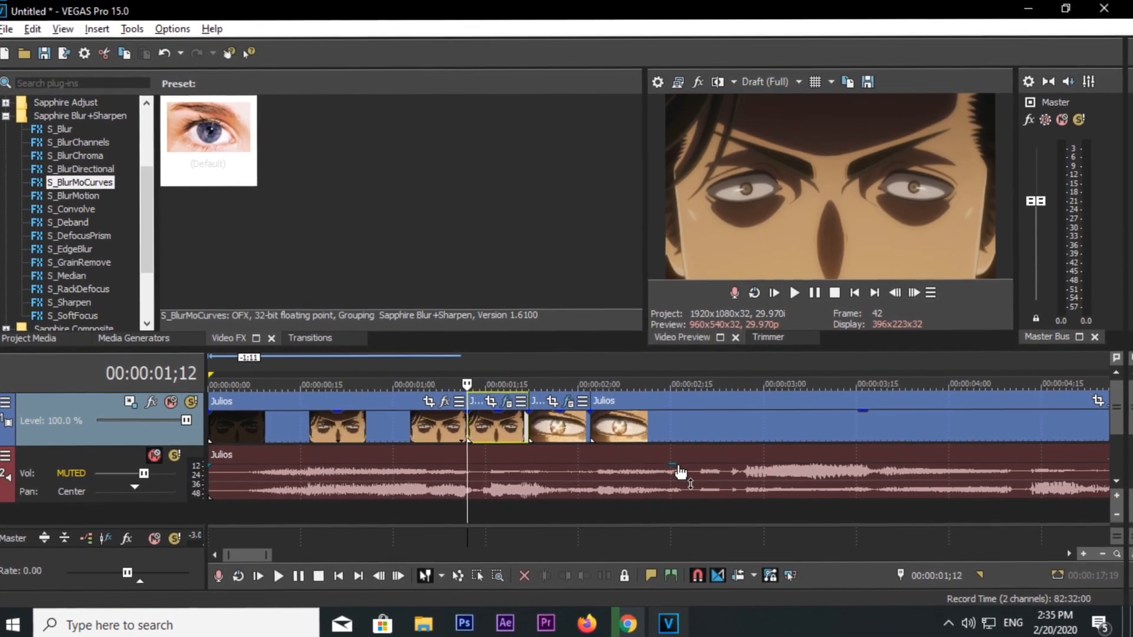
{"action": "key", "text": "space"}
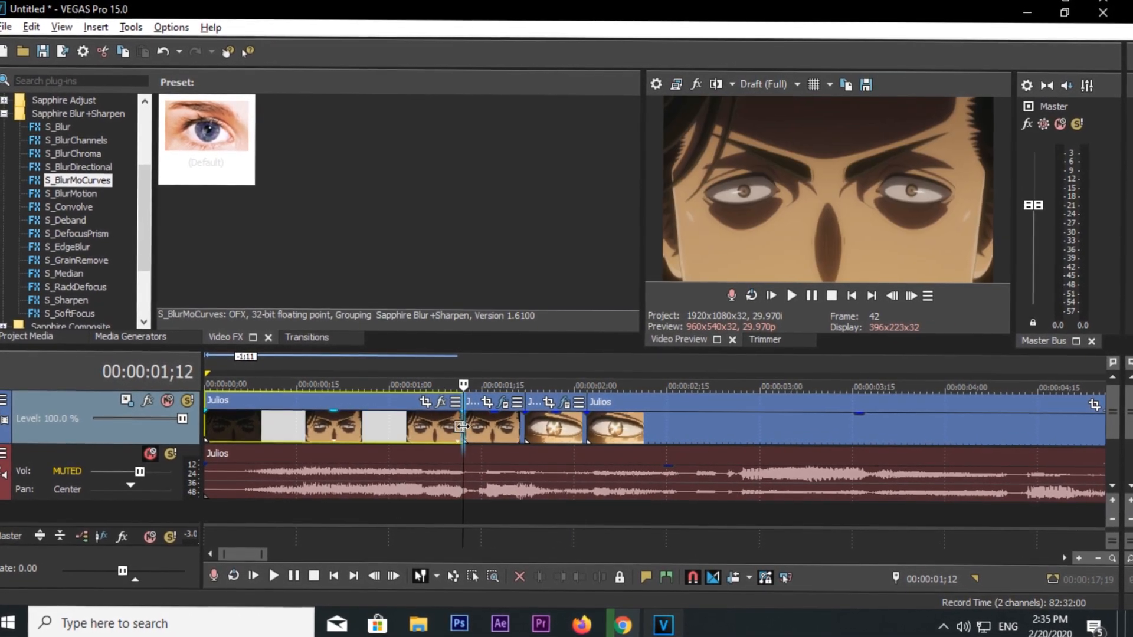
Open the second clip's S_BlurMoCurves settings and enable keyframing for Z Dist at the clip's start.
{"action": "left_click", "coordinate": [488, 423]}
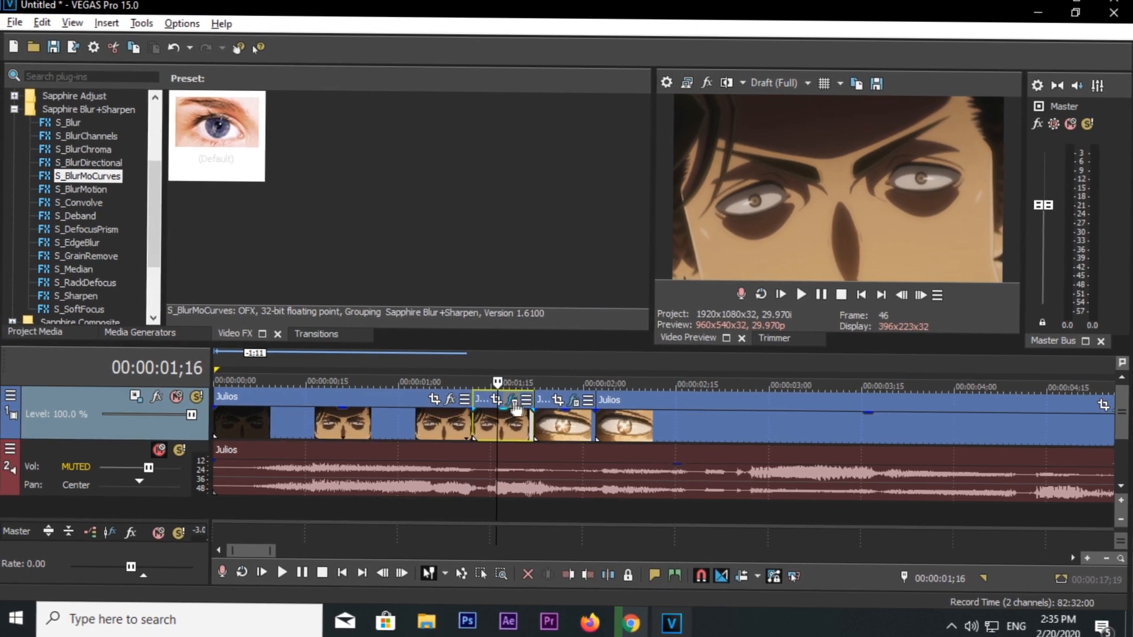
{"action": "left_click", "coordinate": [511, 403]}
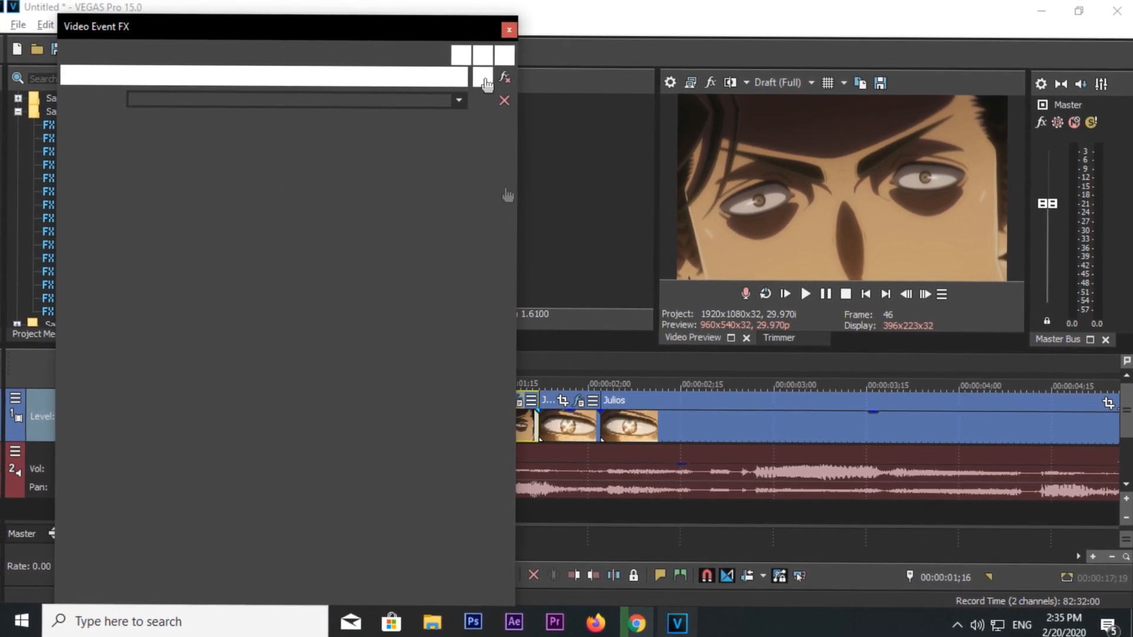
{"action": "left_click_drag", "start_coordinate": [351, 39], "coordinate": [267, 26]}
{"action": "left_click_drag", "start_coordinate": [371, 19], "coordinate": [401, 21]}
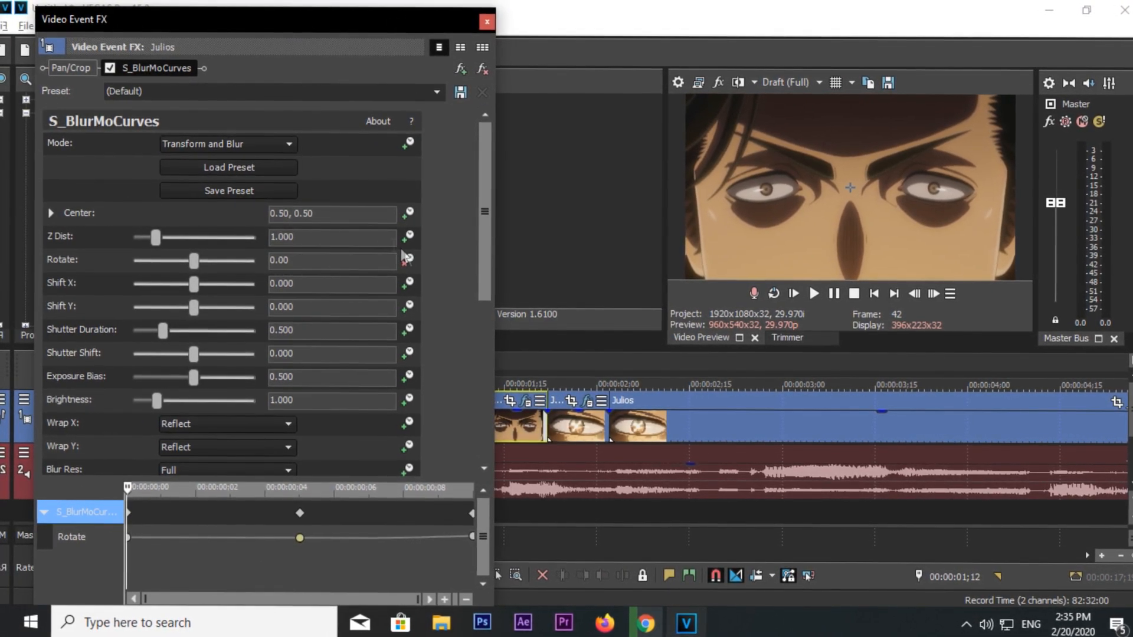
{"action": "left_click_drag", "start_coordinate": [350, 17], "coordinate": [370, 34]}
{"action": "left_click", "coordinate": [345, 243]}
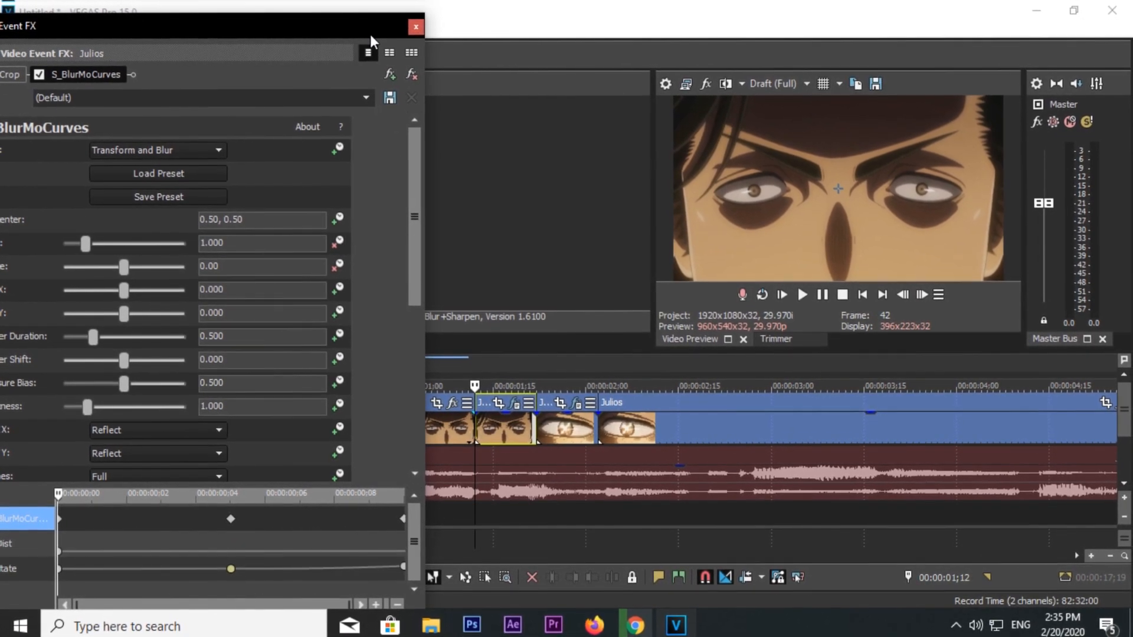
Add a Z Dist keyframe of 0.9 at 00:00:01;17 in the second clip and set it to Slow Fade.
{"action": "left_click", "coordinate": [504, 430]}
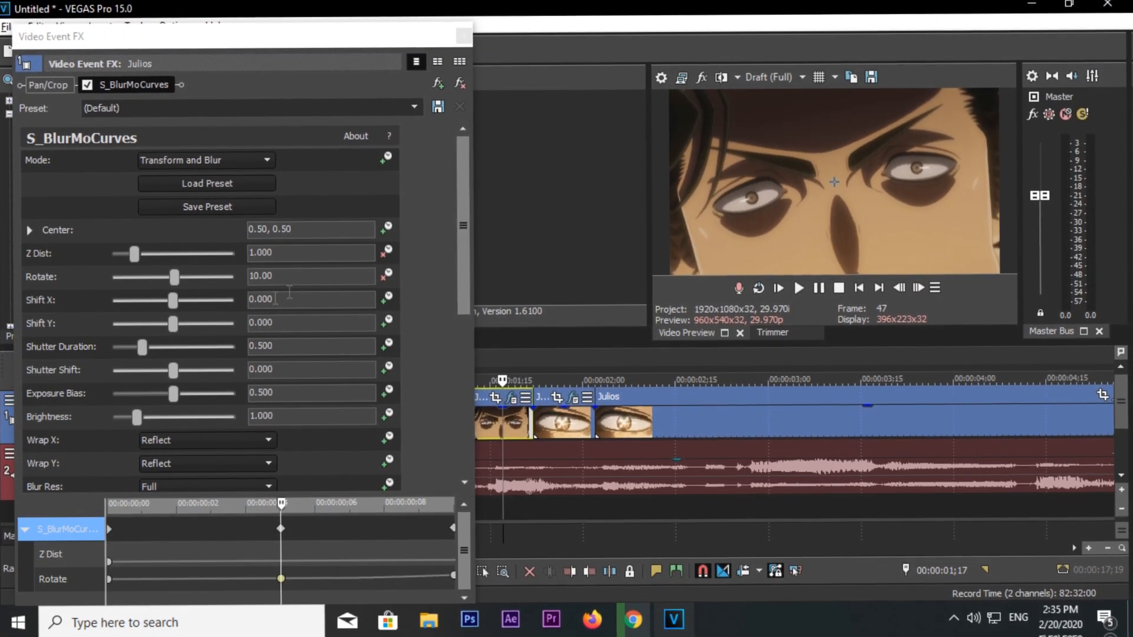
{"action": "left_click_drag", "start_coordinate": [276, 253], "coordinate": [226, 252]}
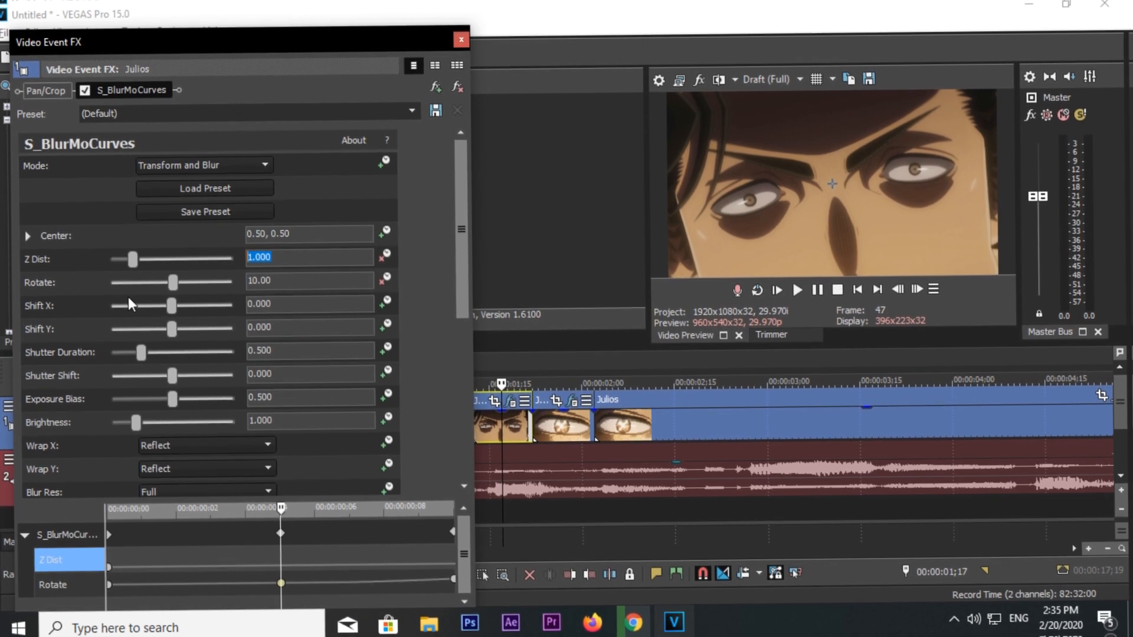
{"action": "type", "text": "1."}
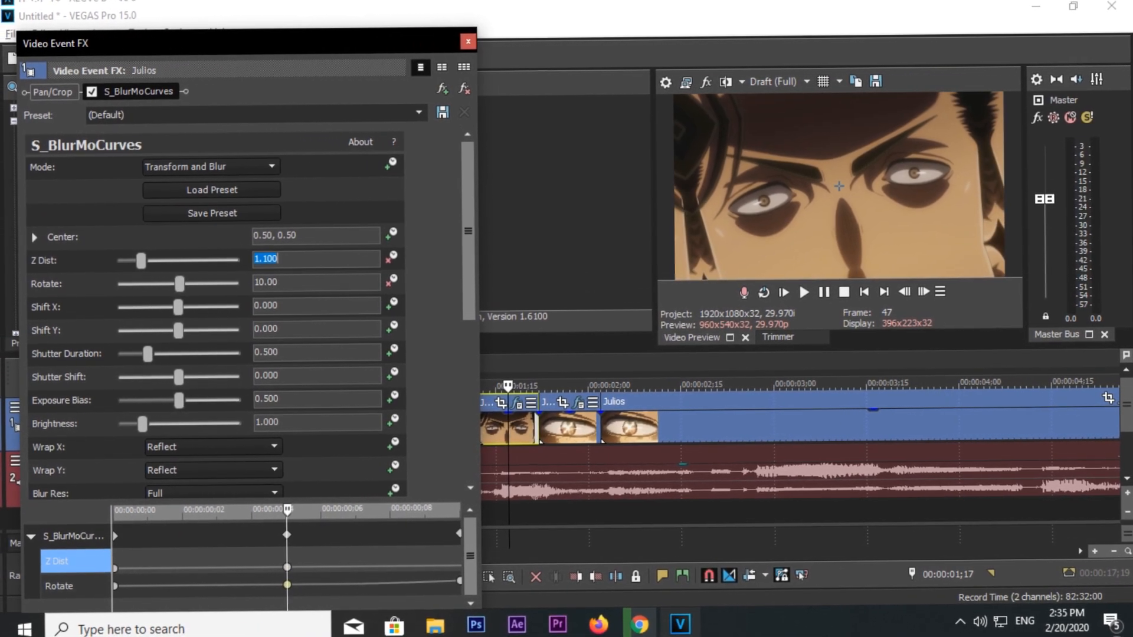
{"action": "key", "text": "BackSpace"}
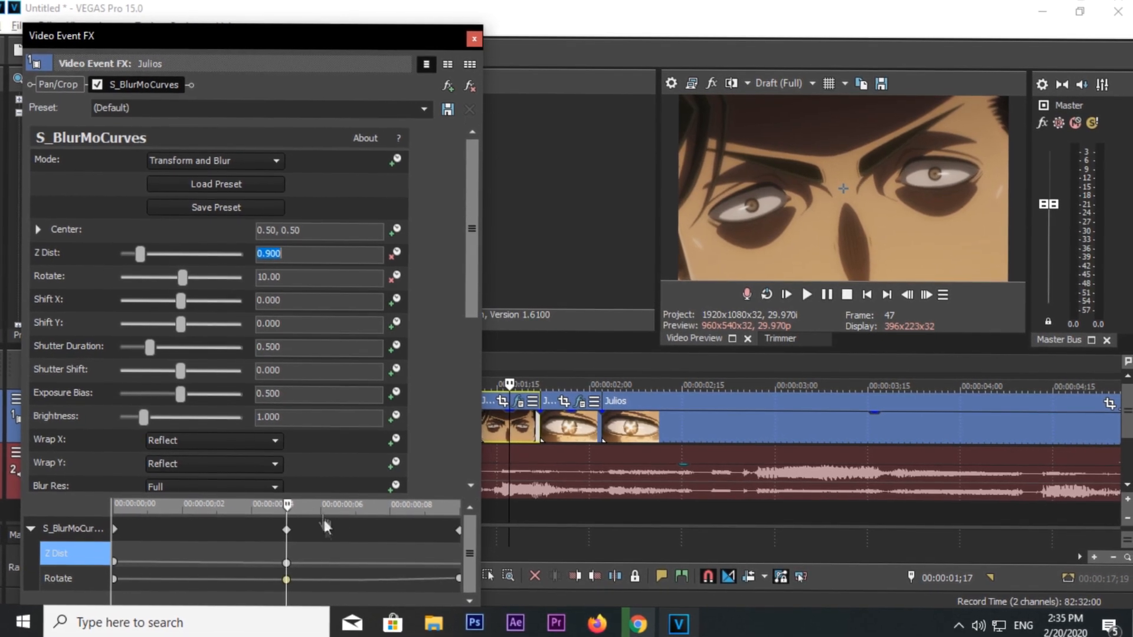
{"action": "left_click", "coordinate": [288, 564]}
{"action": "right_click", "coordinate": [282, 565]}
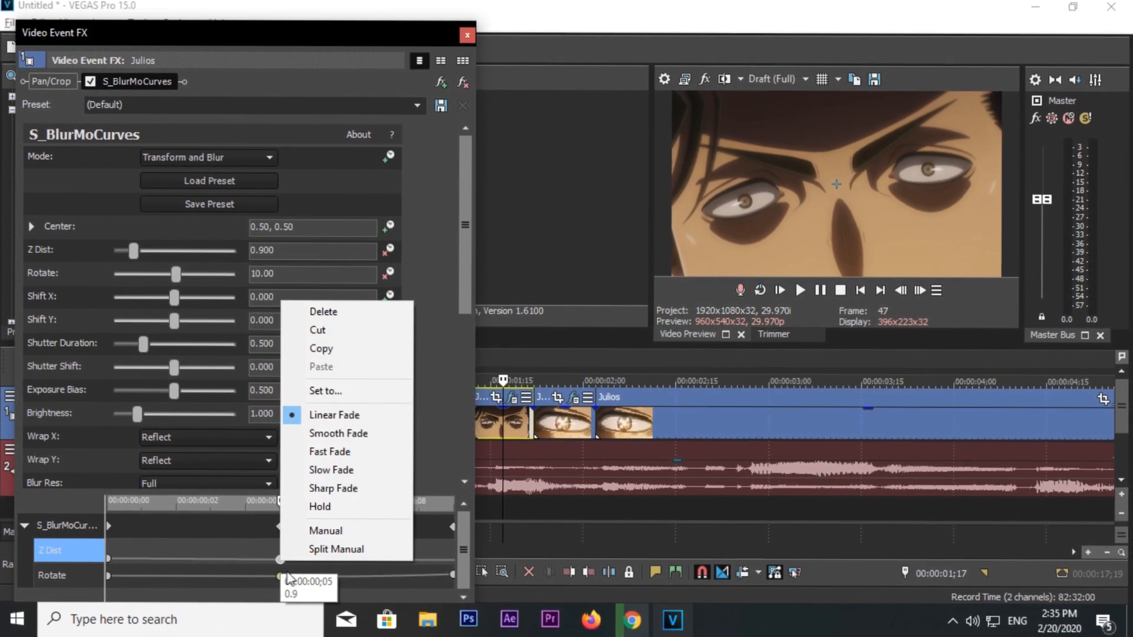
{"action": "left_click", "coordinate": [343, 475]}
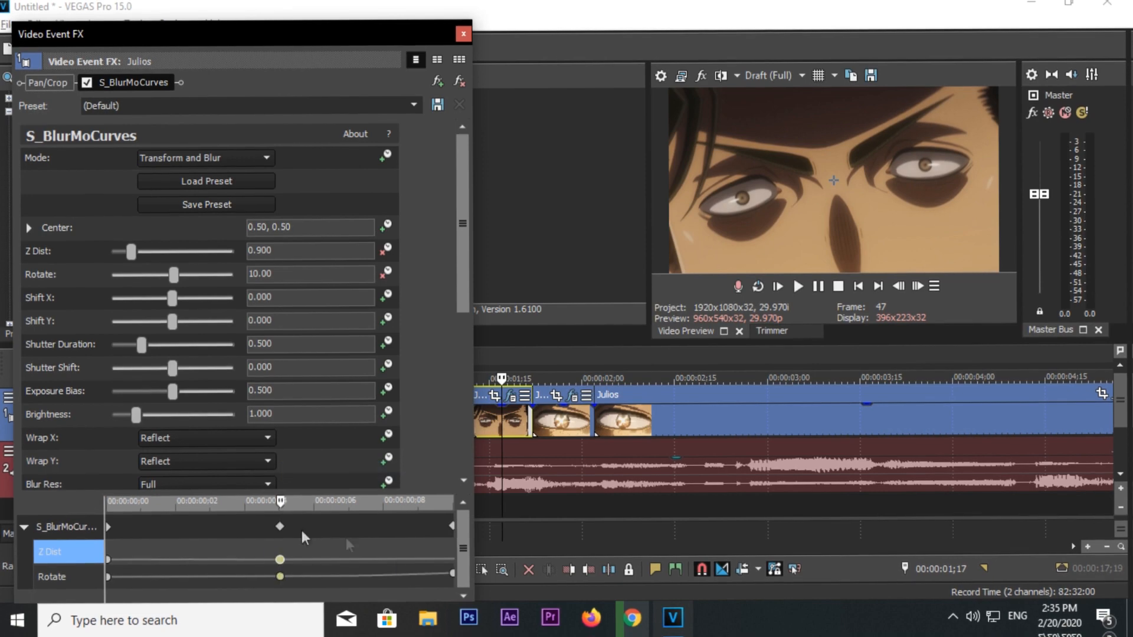
Add a Z Dist keyframe of 0.6 at the end of the second clip, at 00:00:01;22.
{"action": "left_click", "coordinate": [528, 413]}
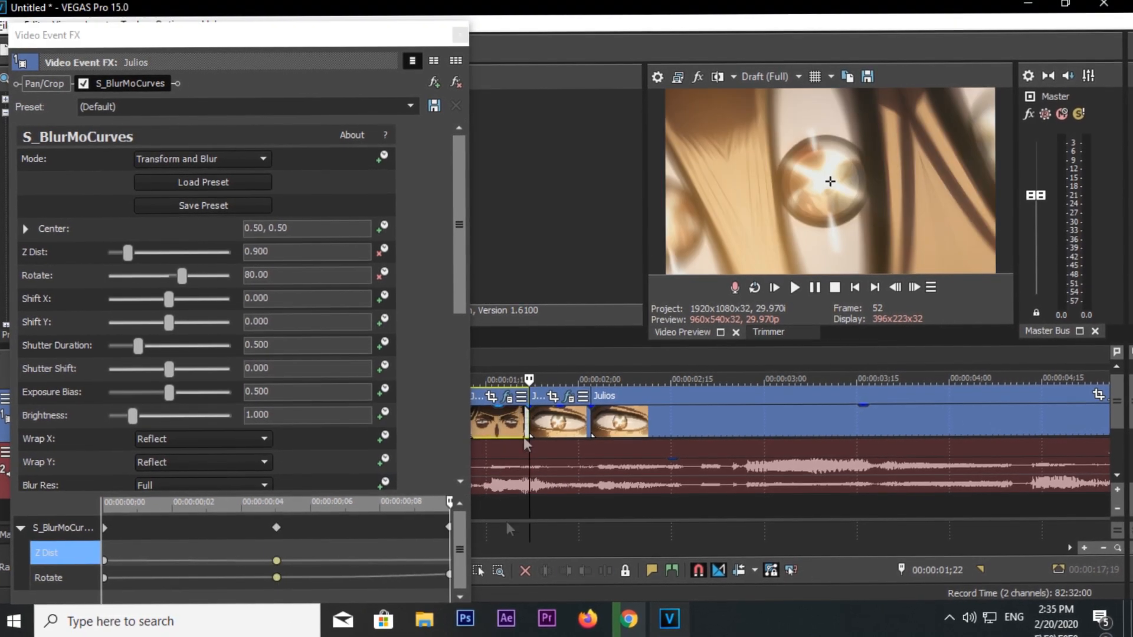
{"action": "left_click_drag", "start_coordinate": [281, 252], "coordinate": [127, 253]}
{"action": "type", "text": "0.6"}
{"action": "key", "text": "Return"}
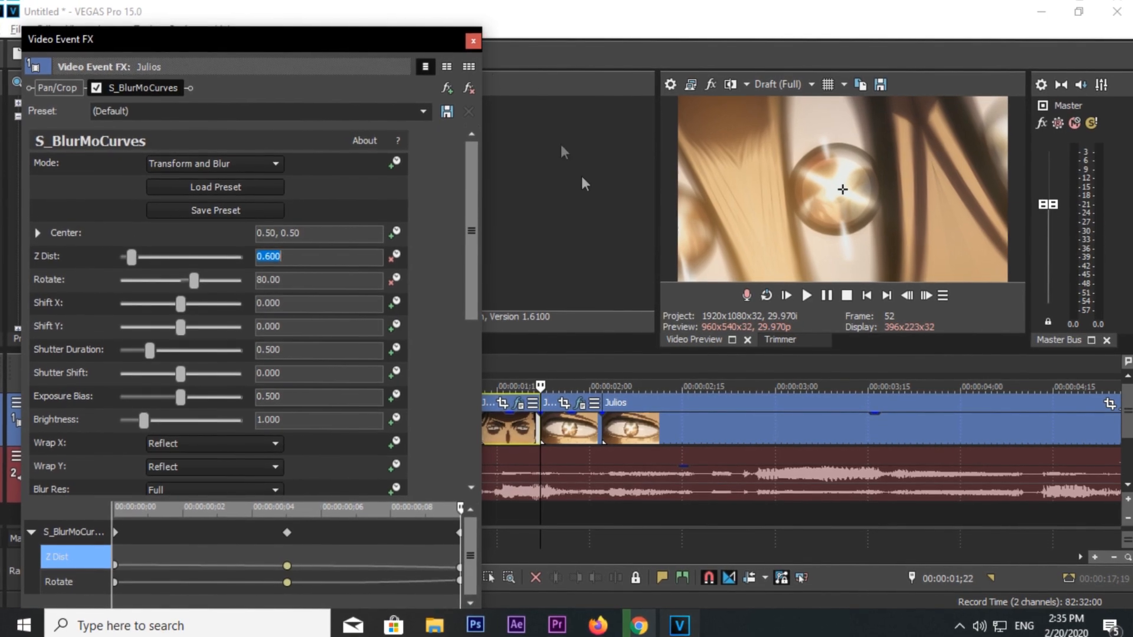
Close the second clip's effect settings and play the transition from that clip's start to preview the zoom.
{"action": "left_click", "coordinate": [473, 41]}
{"action": "left_click", "coordinate": [483, 425]}
{"action": "key", "text": "space"}
{"action": "key", "text": "space"}
{"action": "key", "text": "space"}
{"action": "key", "text": "space"}
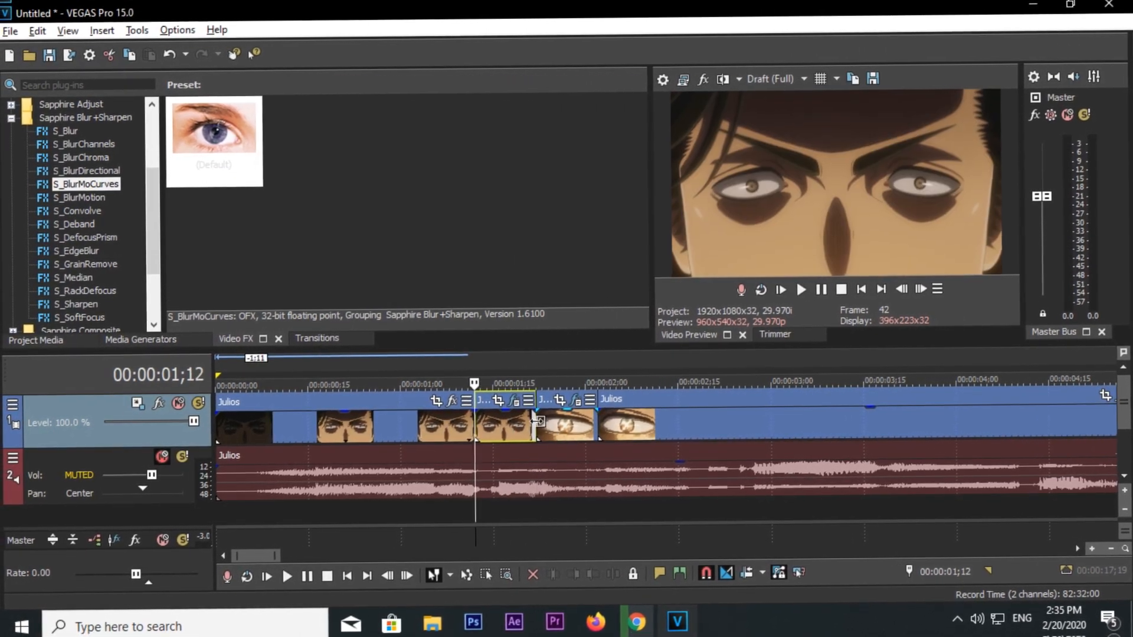
Open the third clip's effect settings, enable keyframing for Z Dist and set it to 1.8 at the clip's start.
{"action": "left_click", "coordinate": [589, 423]}
{"action": "left_click", "coordinate": [575, 401]}
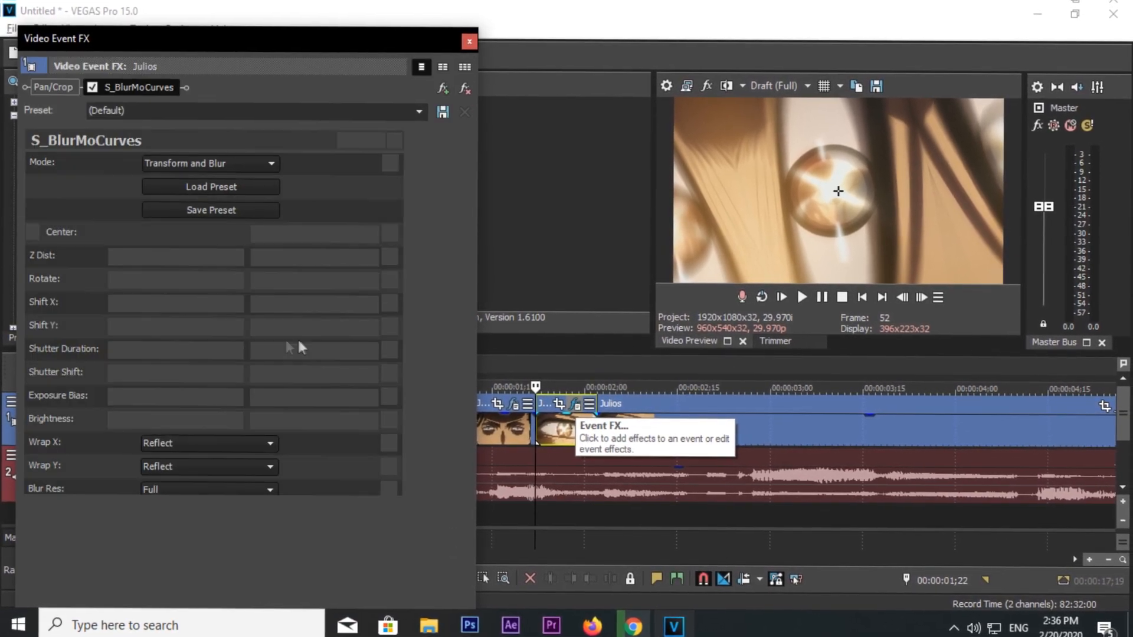
{"action": "left_click", "coordinate": [383, 258]}
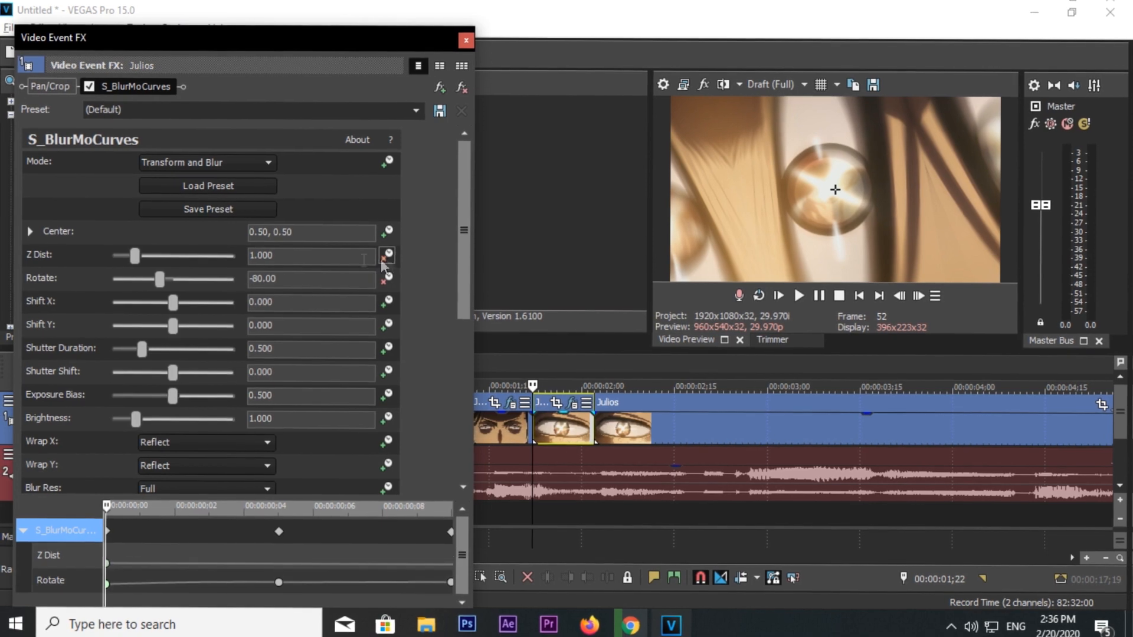
{"action": "left_click_drag", "start_coordinate": [277, 256], "coordinate": [69, 259]}
{"action": "type", "text": "1.8"}
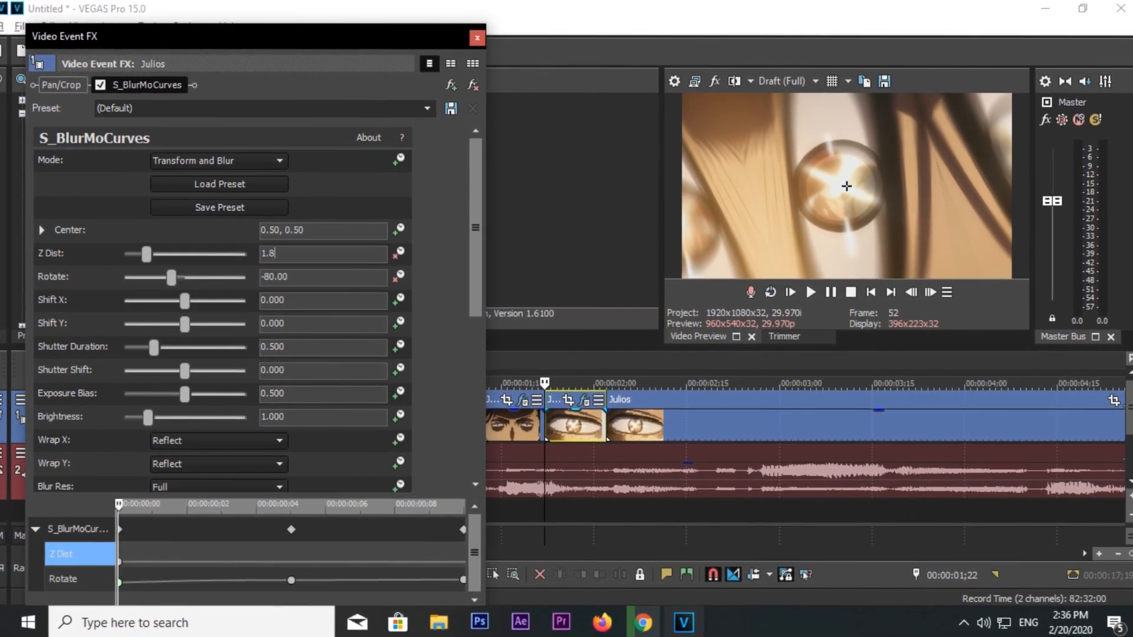
{"action": "key", "text": "Return"}
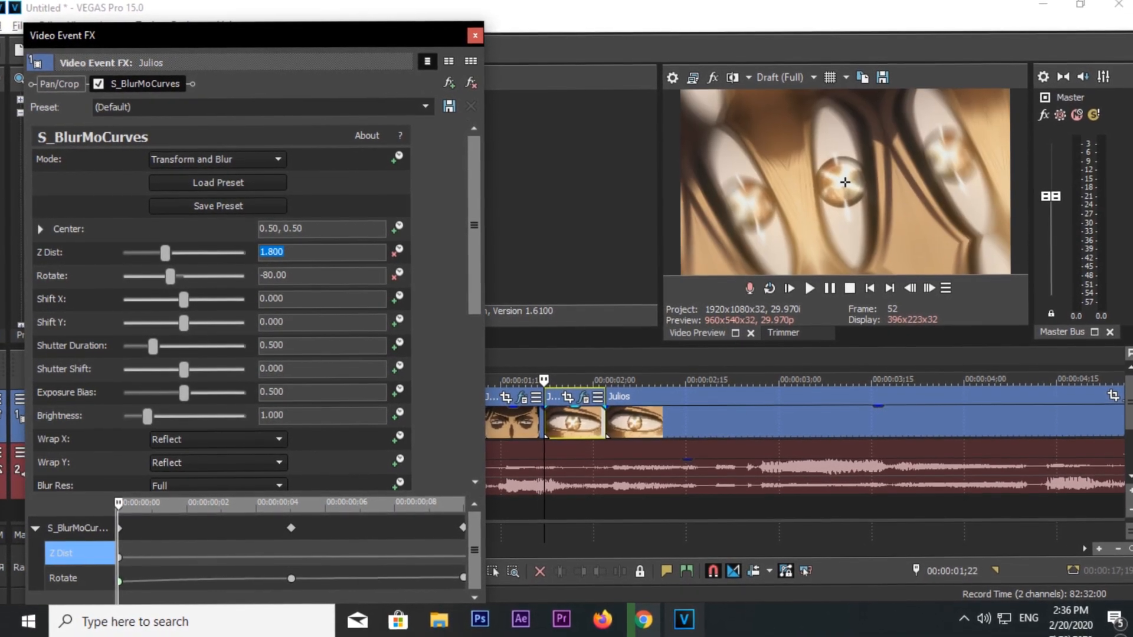
Add a Z Dist keyframe of 1.2 four frames into the third clip, at 00:00:01;26.
{"action": "left_click", "coordinate": [932, 289]}
{"action": "left_click", "coordinate": [932, 289]}
{"action": "left_click", "coordinate": [924, 286]}
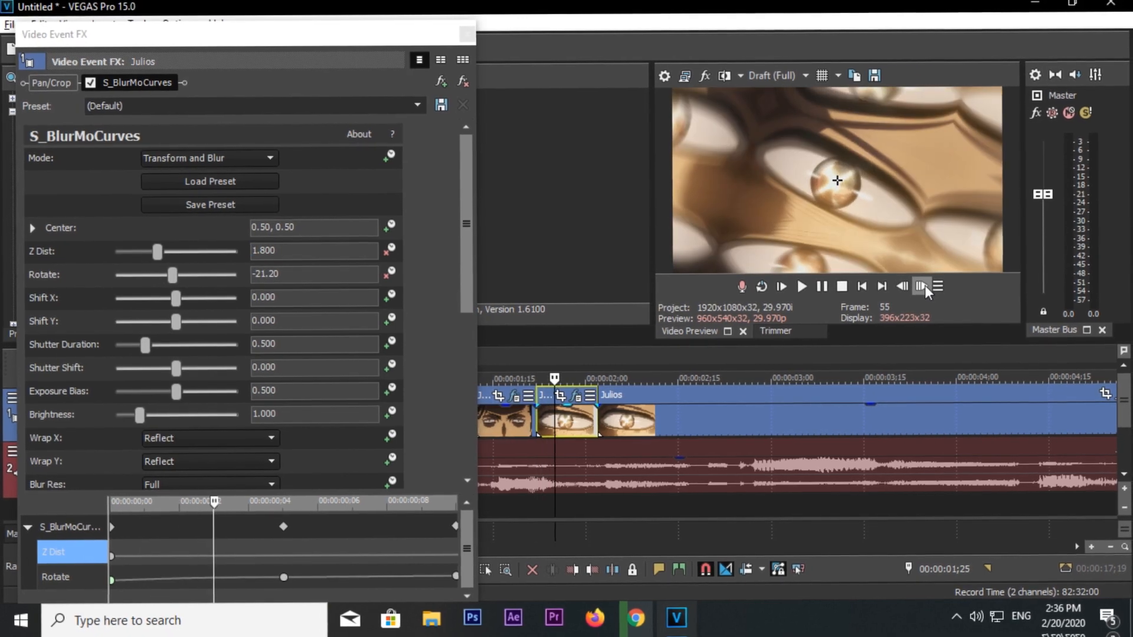
{"action": "left_click", "coordinate": [924, 286]}
{"action": "left_click", "coordinate": [132, 254]}
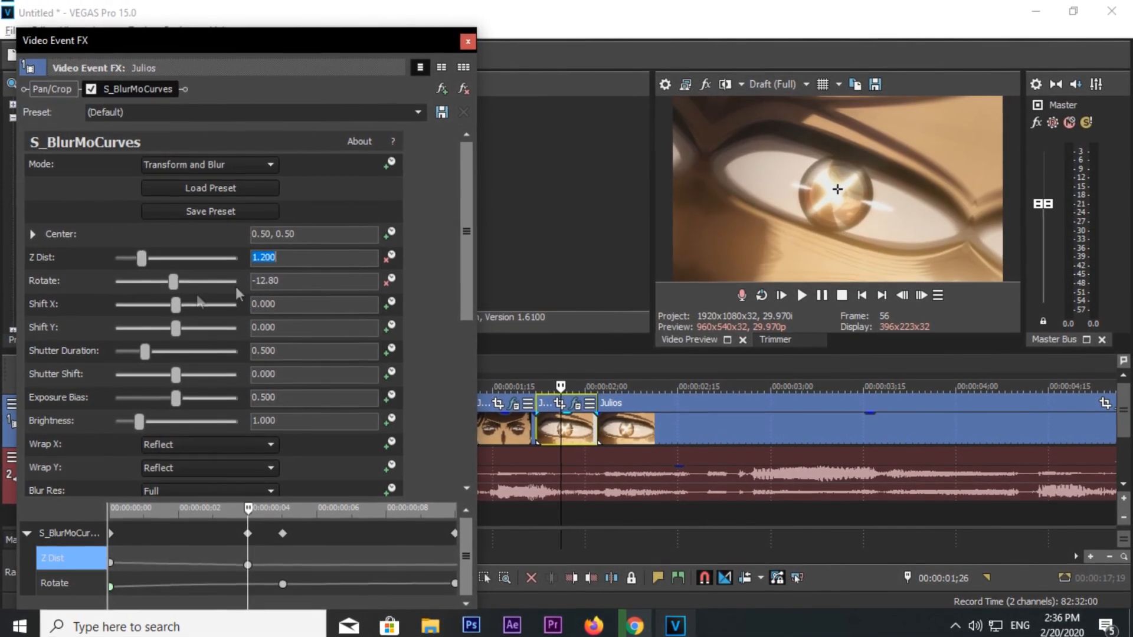
Add a Z Dist keyframe of 1.05 at 00:00:01;29 in the third clip.
{"action": "left_click", "coordinate": [921, 293]}
{"action": "left_click", "coordinate": [918, 291]}
{"action": "left_click", "coordinate": [918, 291]}
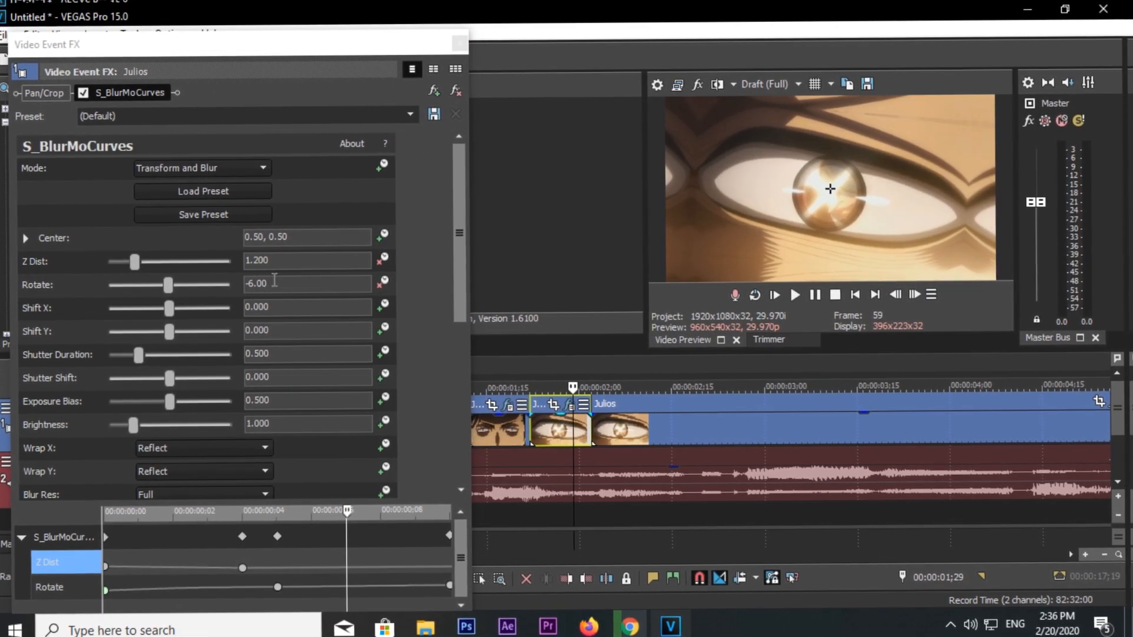
{"action": "left_click", "coordinate": [287, 262]}
{"action": "type", "text": "1.05"}
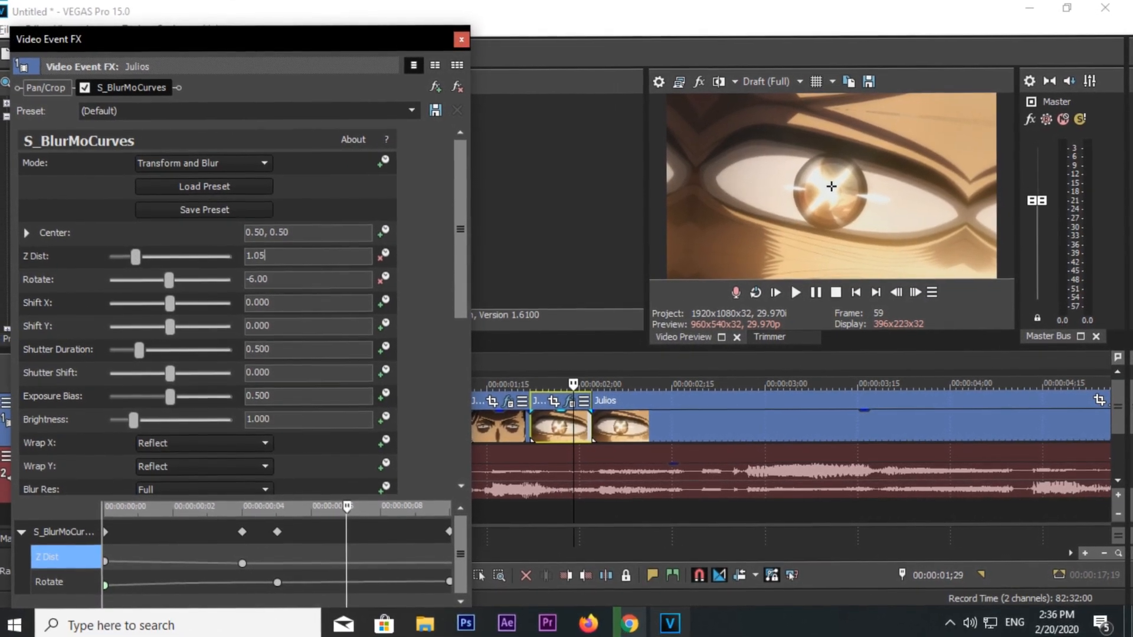
{"action": "key", "text": "Return"}
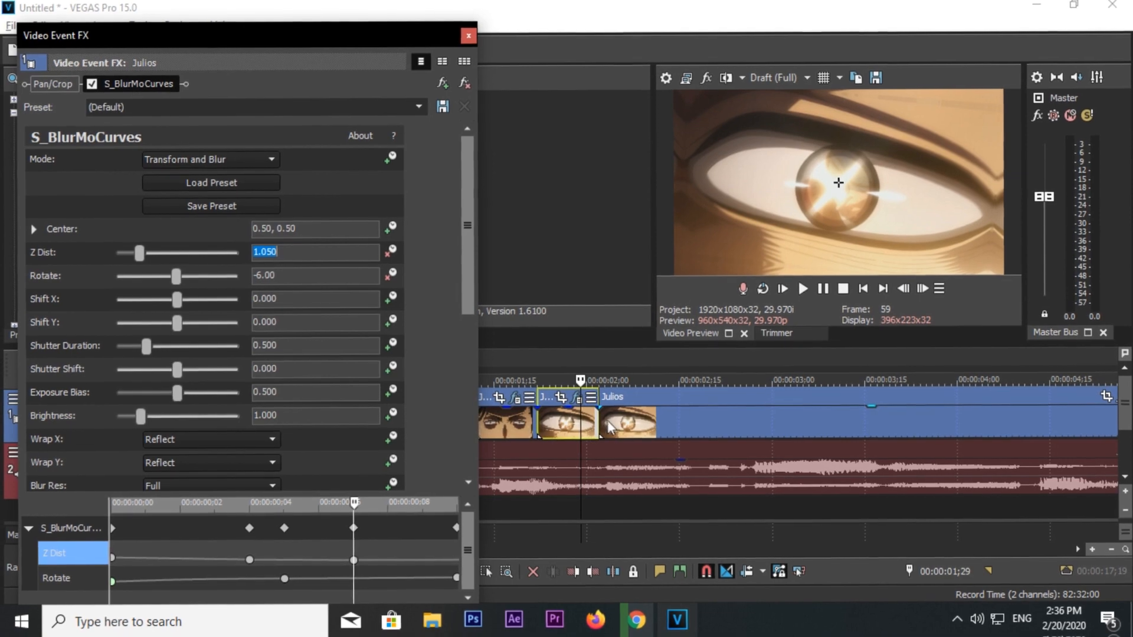
Add a Z Dist keyframe of 1.0 at the third clip's end, set its starting Z Dist keyframe to Fast Fade, and close the settings.
{"action": "left_click", "coordinate": [600, 425]}
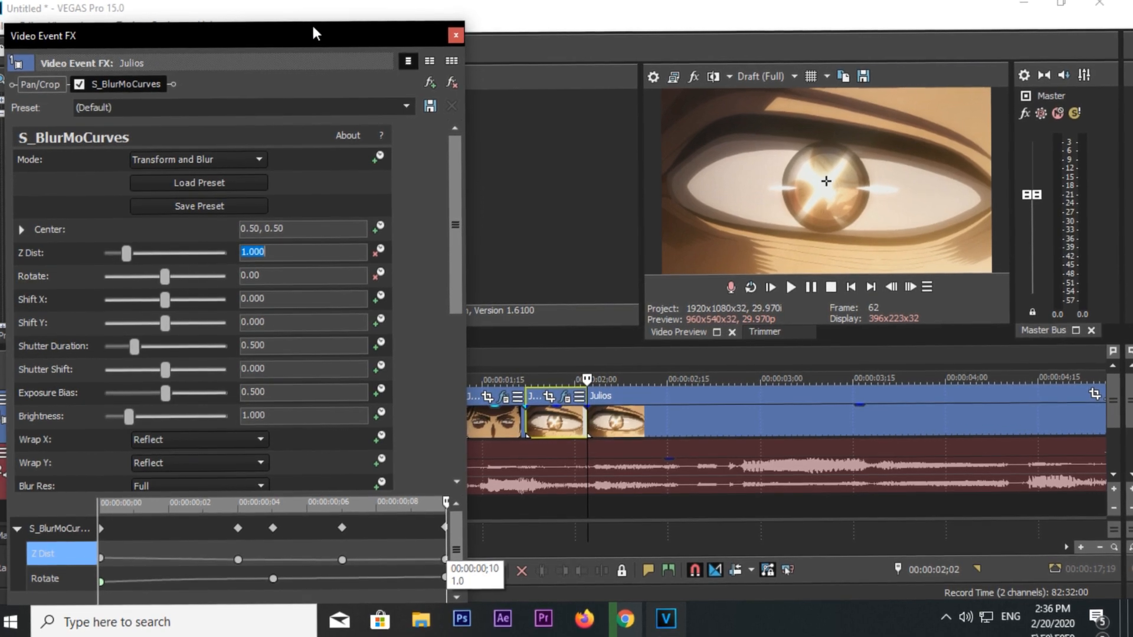
{"action": "left_click_drag", "start_coordinate": [316, 94], "coordinate": [365, 16]}
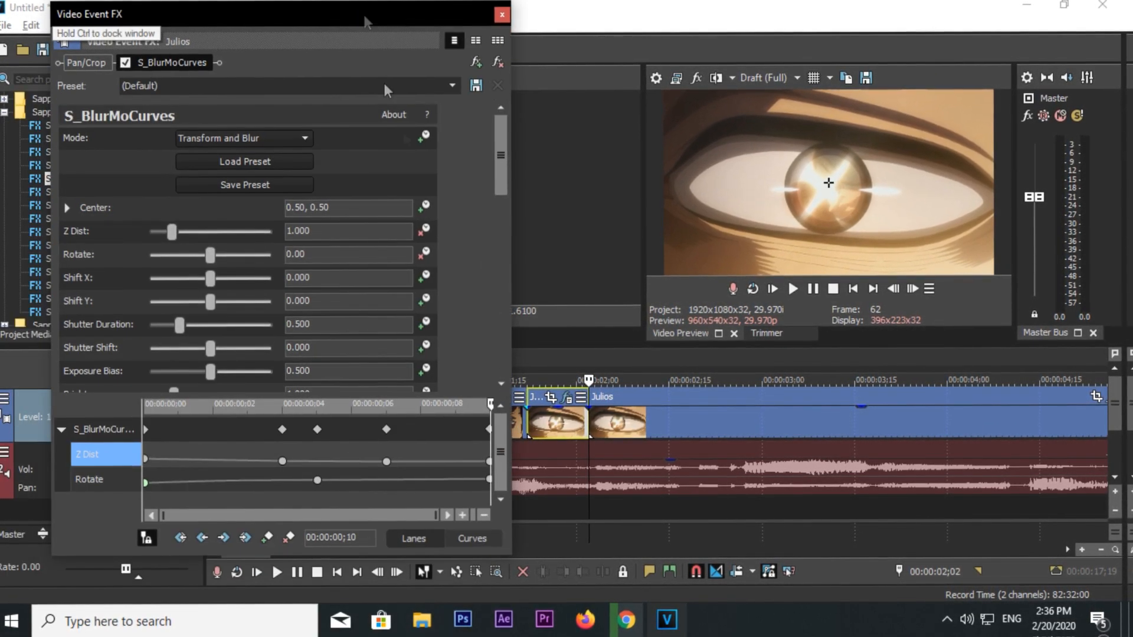
{"action": "right_click", "coordinate": [146, 459]}
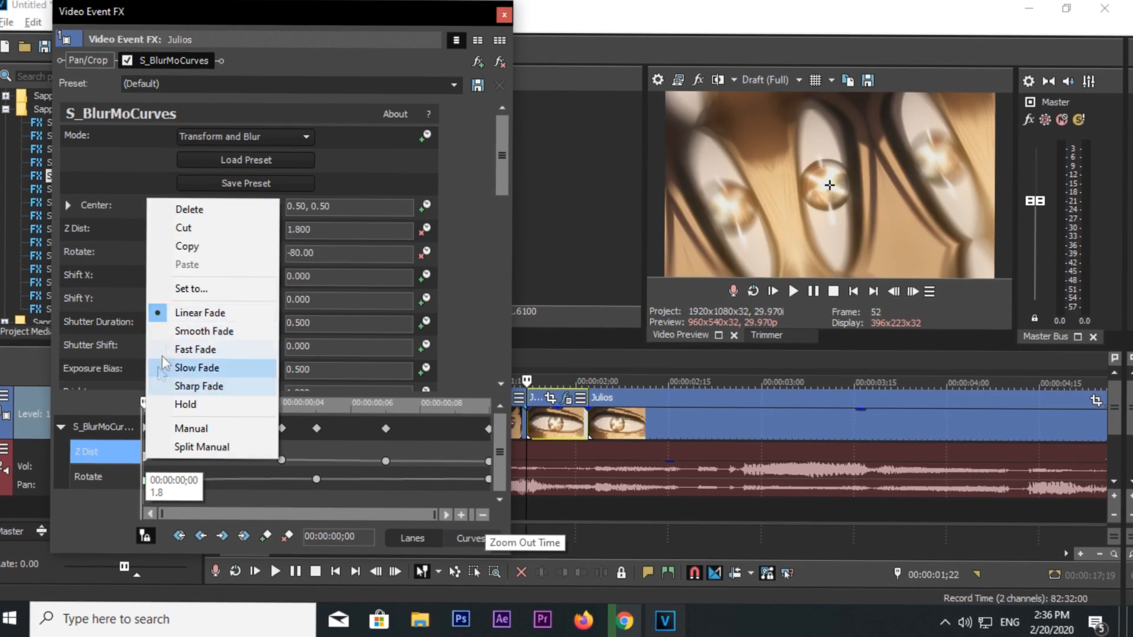
{"action": "left_click", "coordinate": [252, 354]}
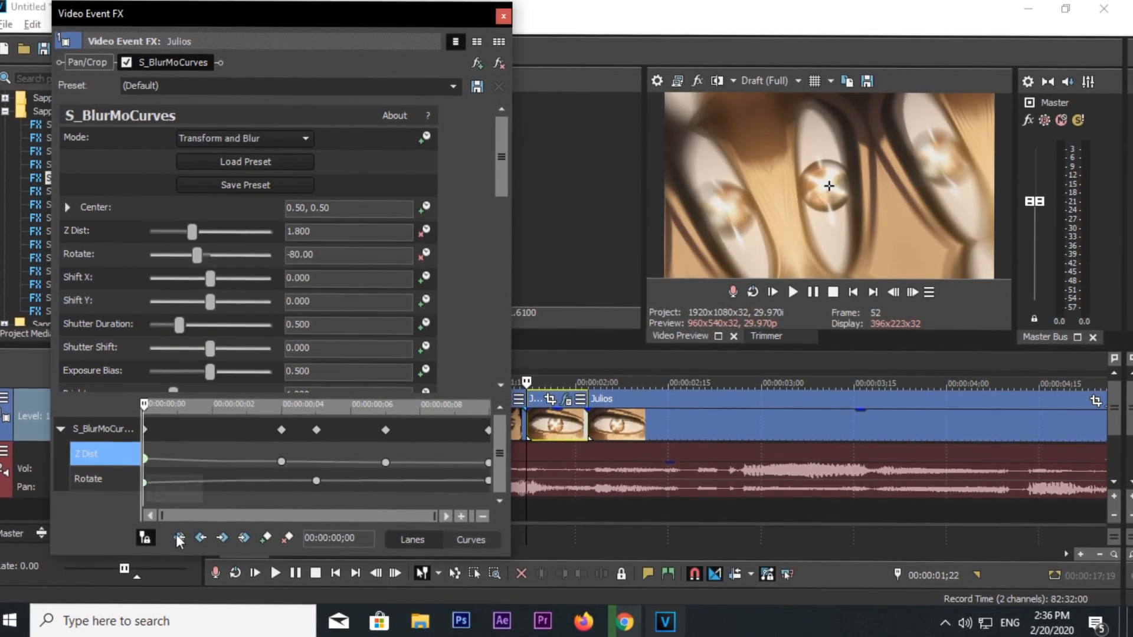
{"action": "left_click", "coordinate": [506, 16]}
{"action": "left_click", "coordinate": [472, 421]}
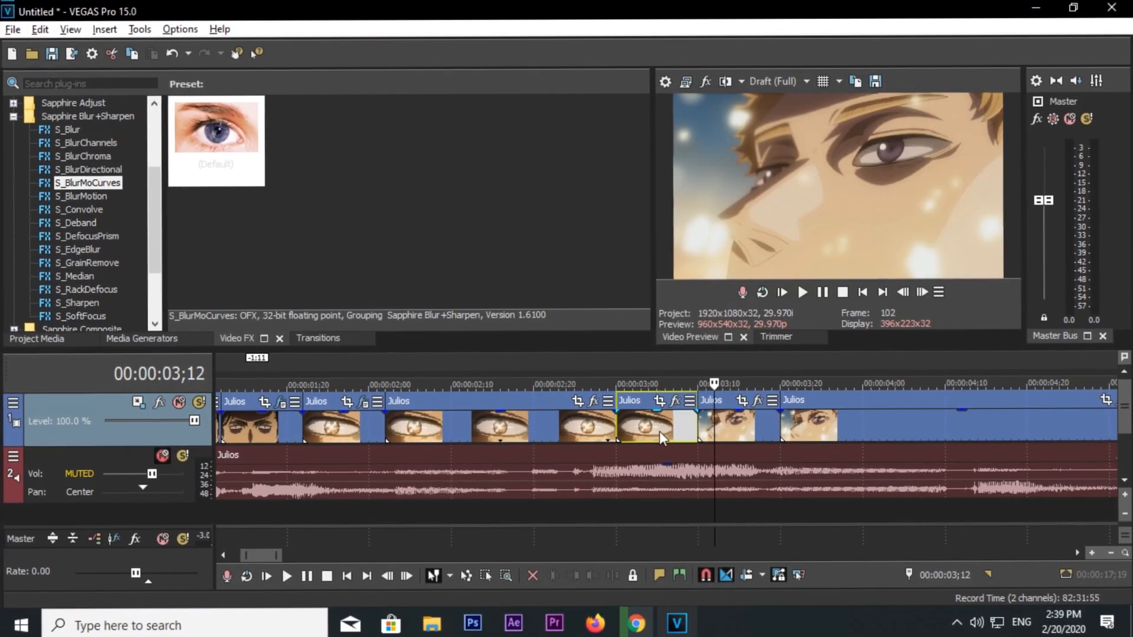
Apply the default S_BlurMoCurves effect to the two clips starting at 00:00:03;00 and 00:00:03;10, closing each effect window.
{"action": "left_click", "coordinate": [659, 434]}
{"action": "left_click_drag", "start_coordinate": [624, 388], "coordinate": [629, 421]}
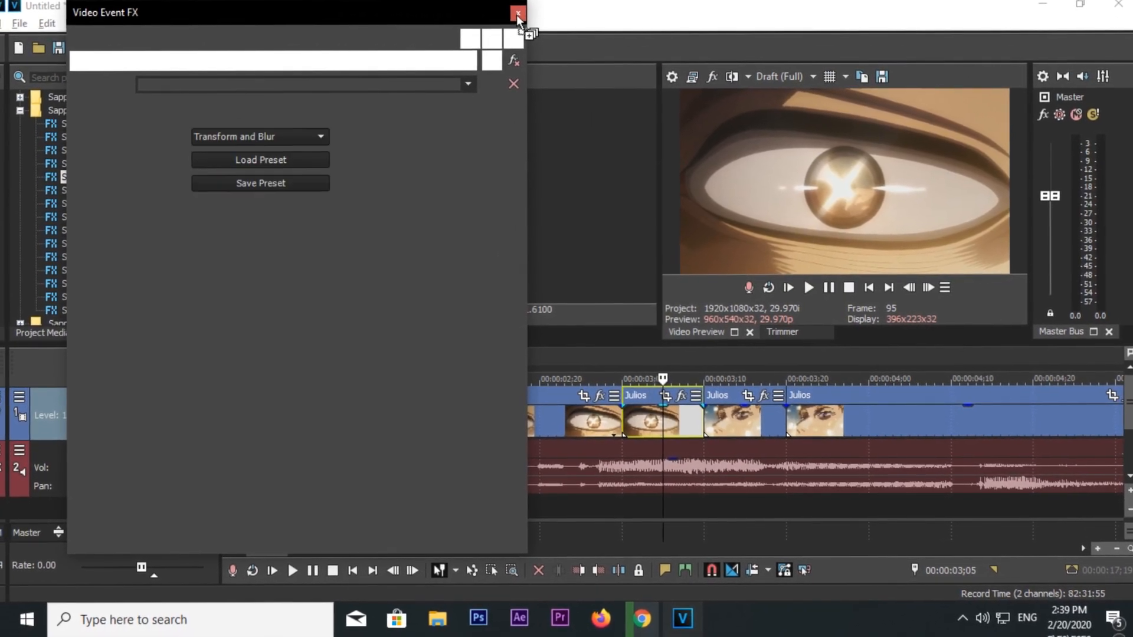
{"action": "left_click", "coordinate": [512, 15]}
{"action": "left_click_drag", "start_coordinate": [230, 127], "coordinate": [376, 194]}
{"action": "left_click_drag", "start_coordinate": [838, 424], "coordinate": [826, 424]}
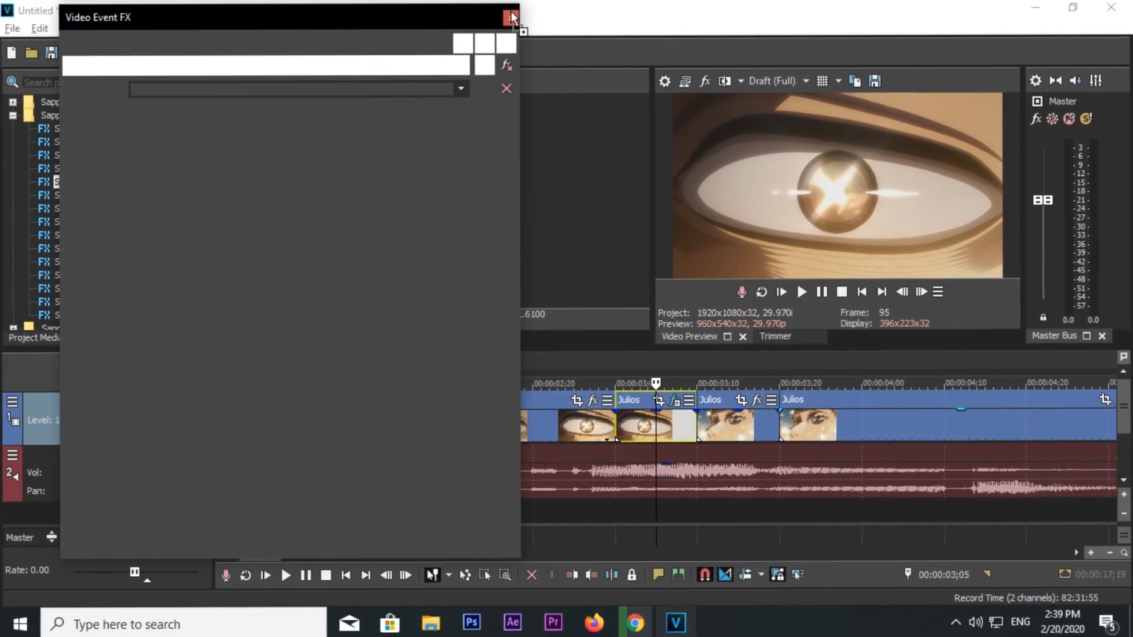
{"action": "left_click", "coordinate": [512, 17]}
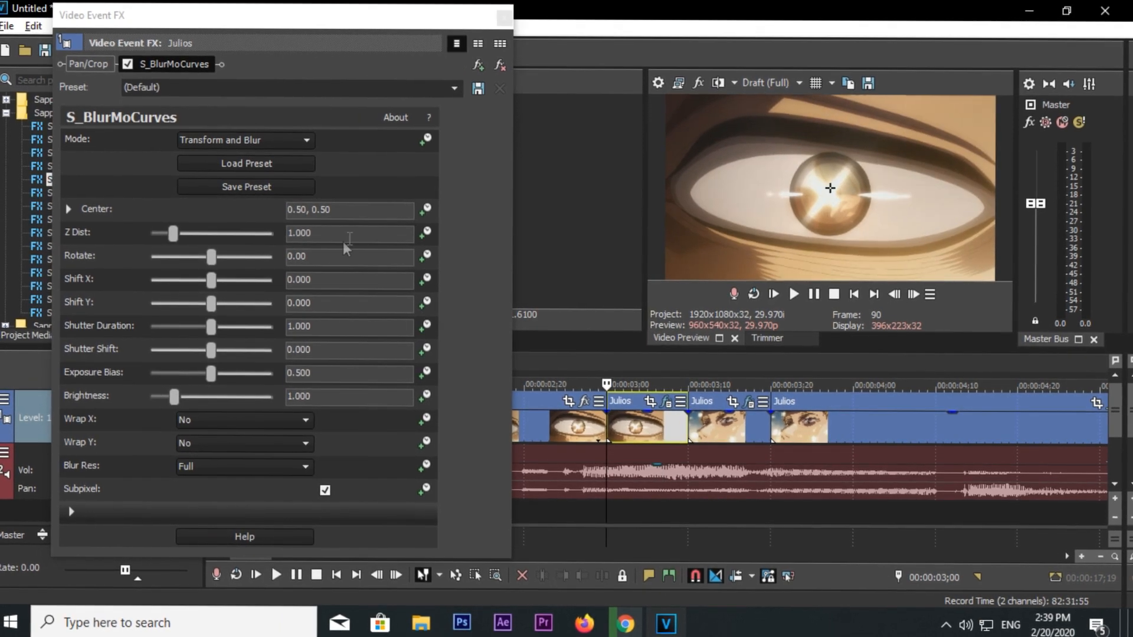
Enable Rotate keyframing at the start of the clip at 00:00:03;00 and add a -10 keyframe at 00:00:03;05.
{"action": "left_click", "coordinate": [430, 256]}
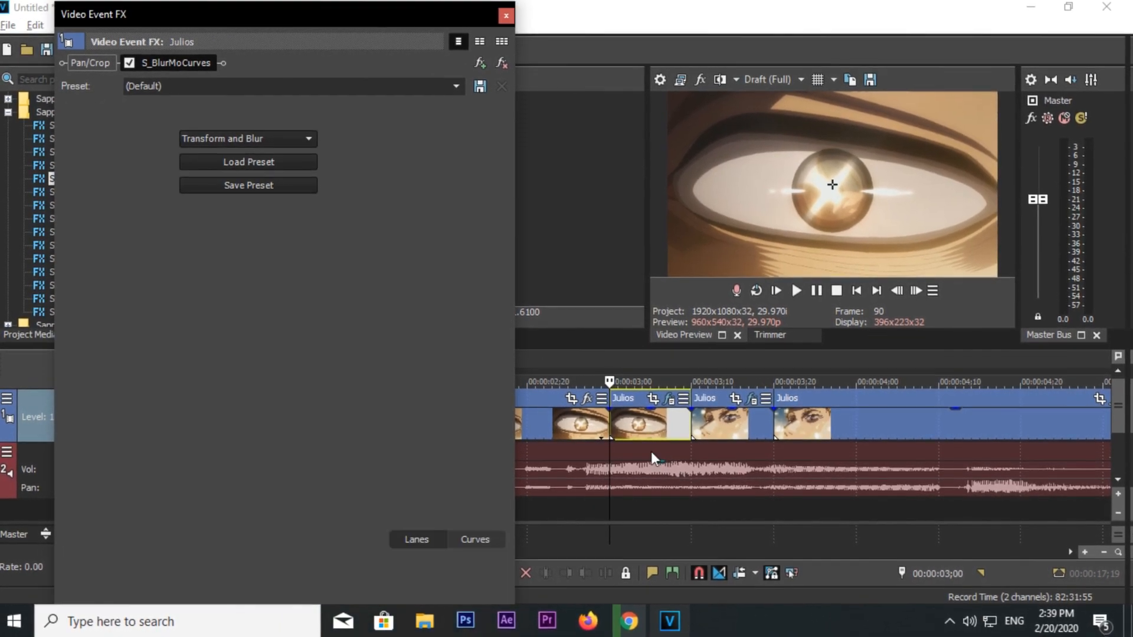
{"action": "left_click", "coordinate": [647, 423]}
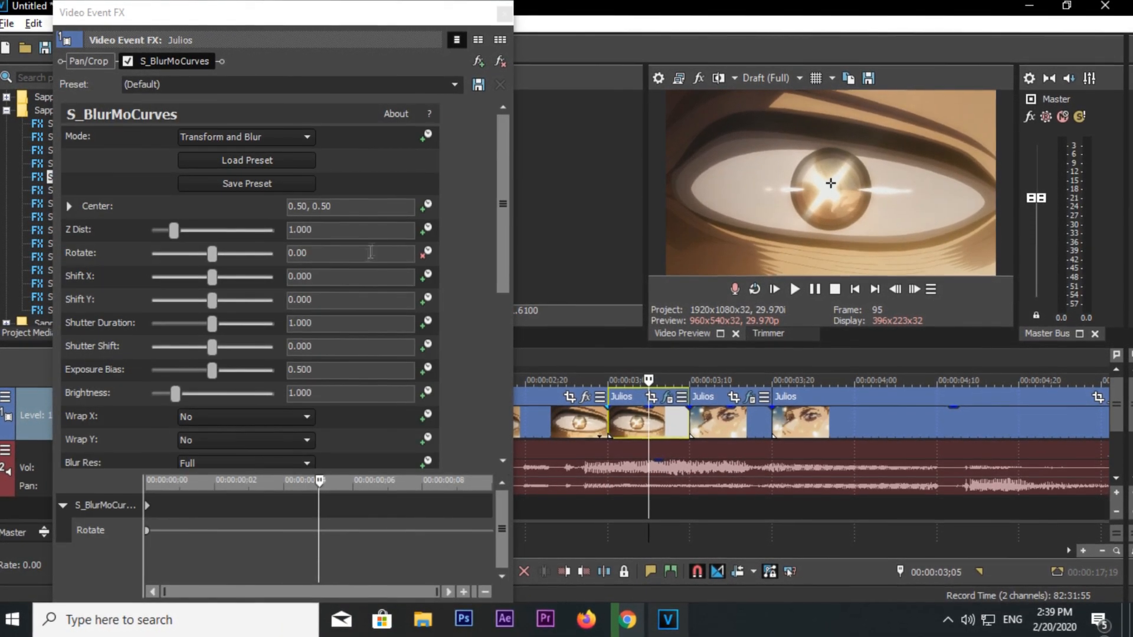
{"action": "type", "text": "-10"}
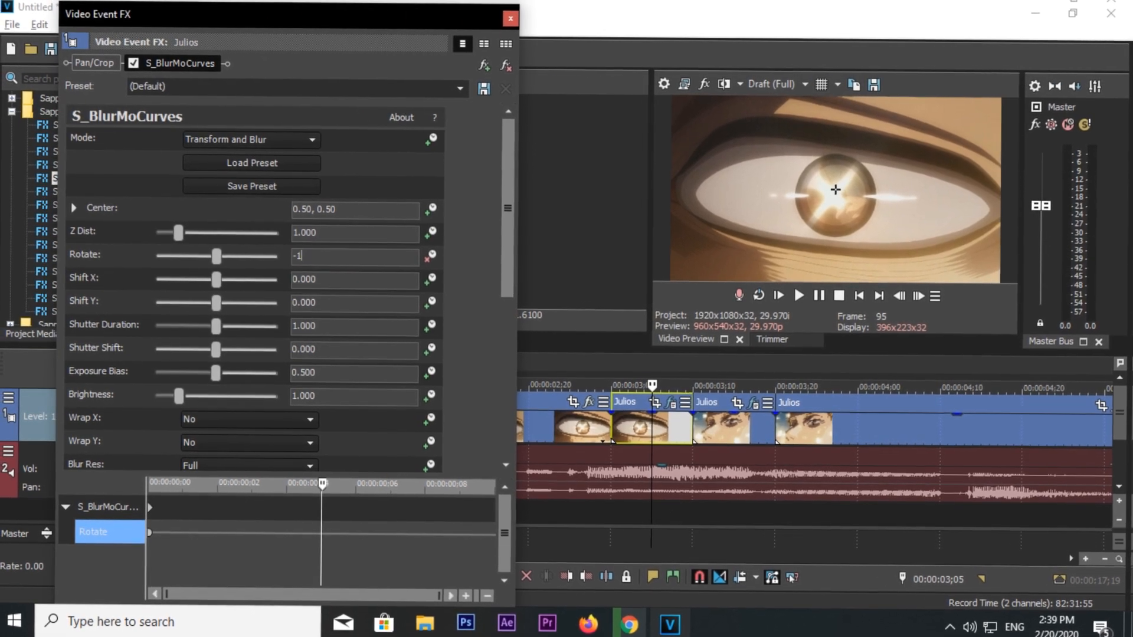
{"action": "key", "text": "Return"}
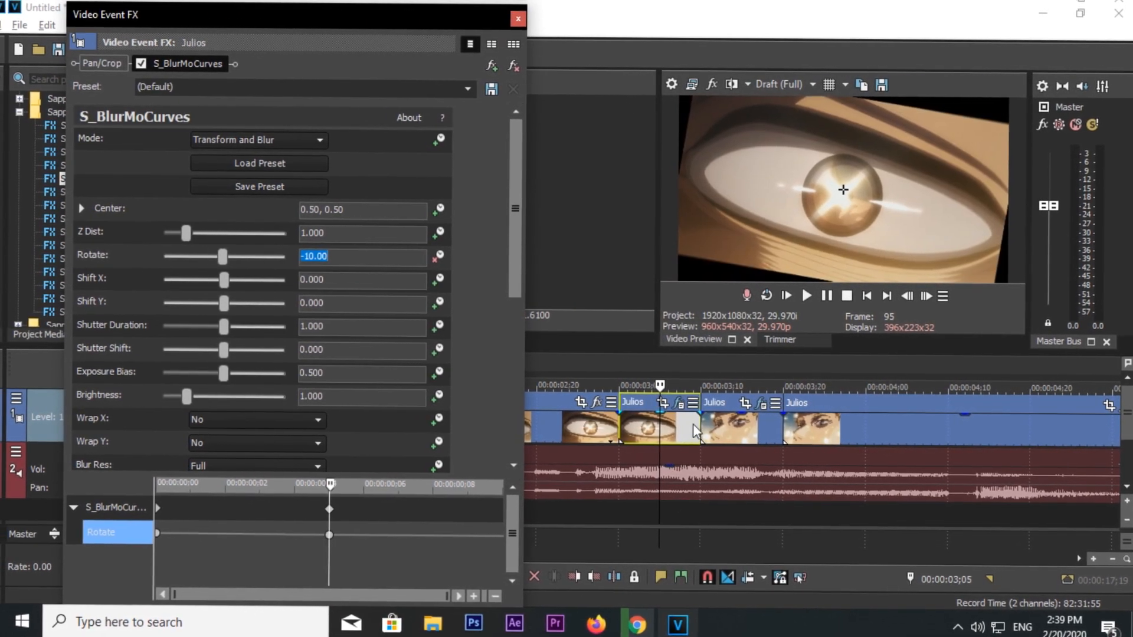
Add a Rotate keyframe of -80 at the clip's end, 00:00:03;10, and set the middle Rotate keyframe to Slow Fade.
{"action": "left_click", "coordinate": [698, 423]}
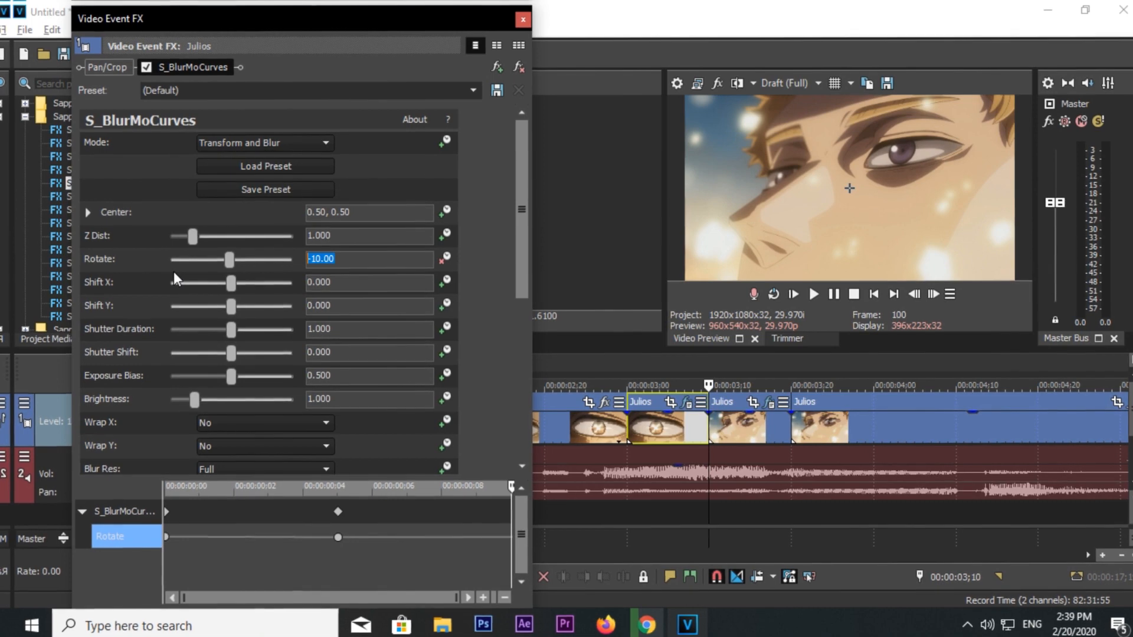
{"action": "type", "text": "-80"}
{"action": "key", "text": "Return"}
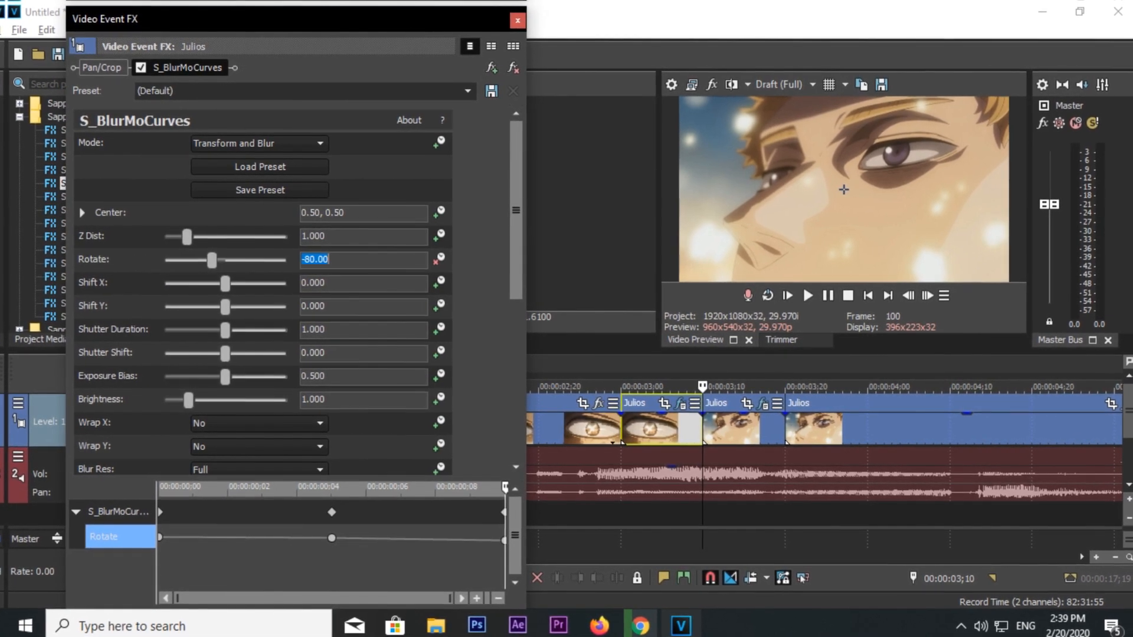
{"action": "left_click", "coordinate": [331, 538]}
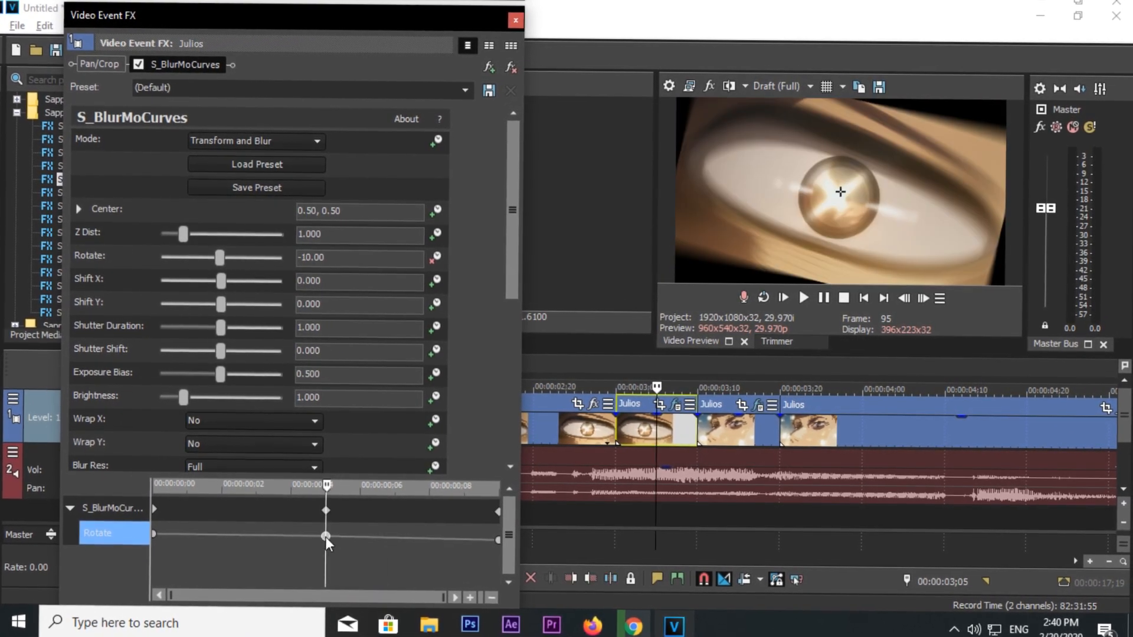
{"action": "right_click", "coordinate": [325, 536]}
{"action": "left_click", "coordinate": [409, 444]}
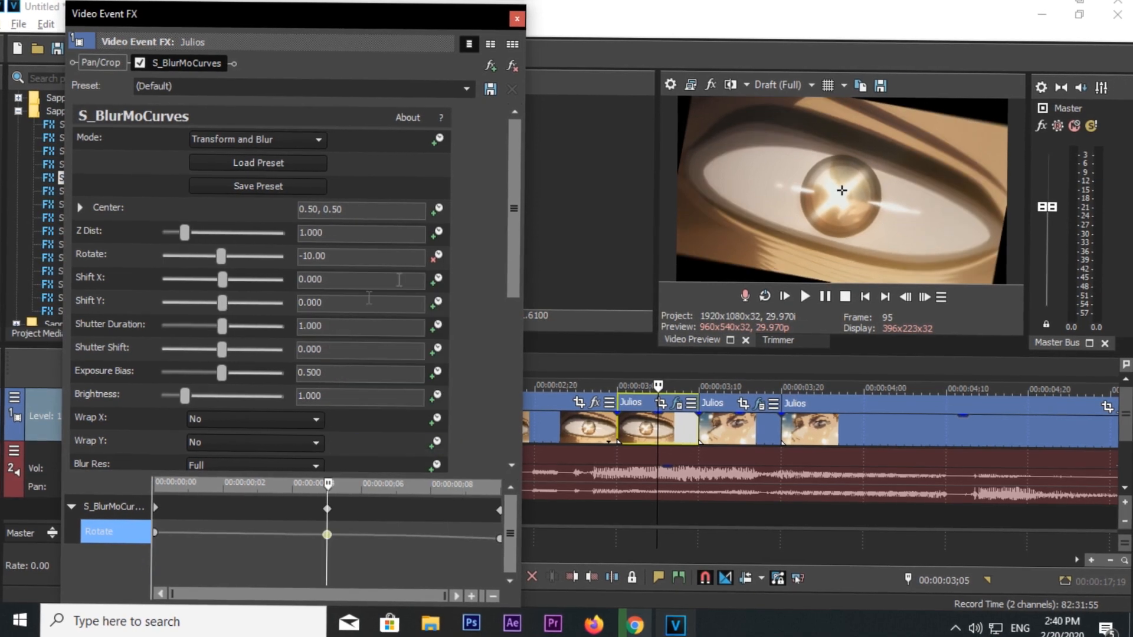
Set both Wrap X and Wrap Y to Reflect for the clip starting at 00:00:03;00.
{"action": "scroll", "coordinate": [500, 255], "scroll_direction": "down", "scroll_amount": 2}
{"action": "left_click", "coordinate": [221, 388]}
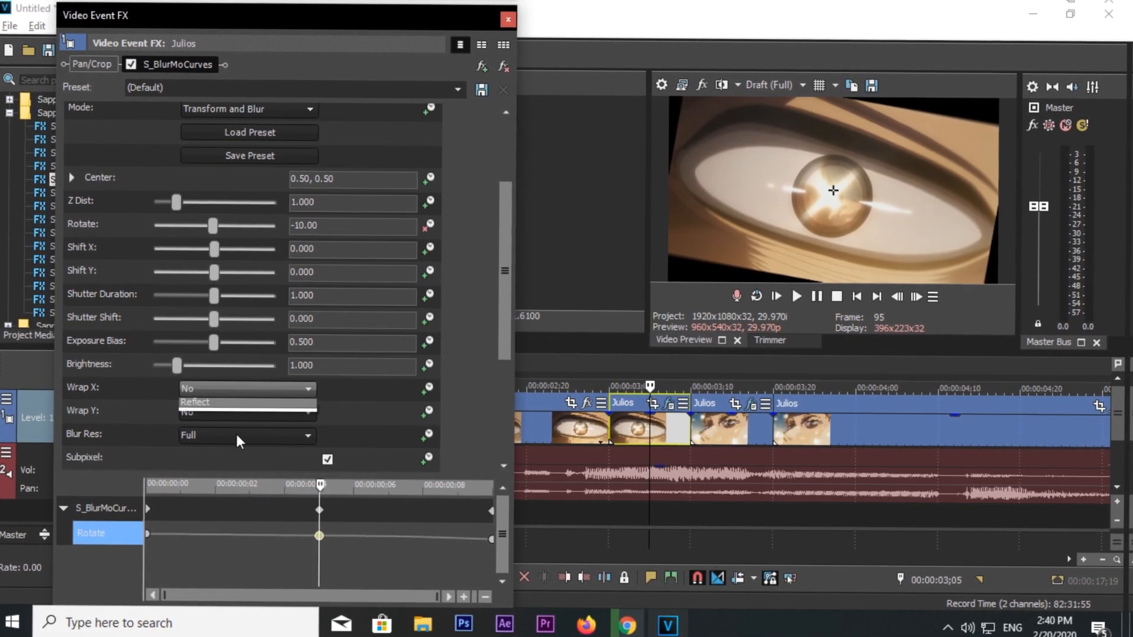
{"action": "left_click", "coordinate": [236, 433]}
{"action": "left_click", "coordinate": [229, 390]}
{"action": "left_click", "coordinate": [244, 425]}
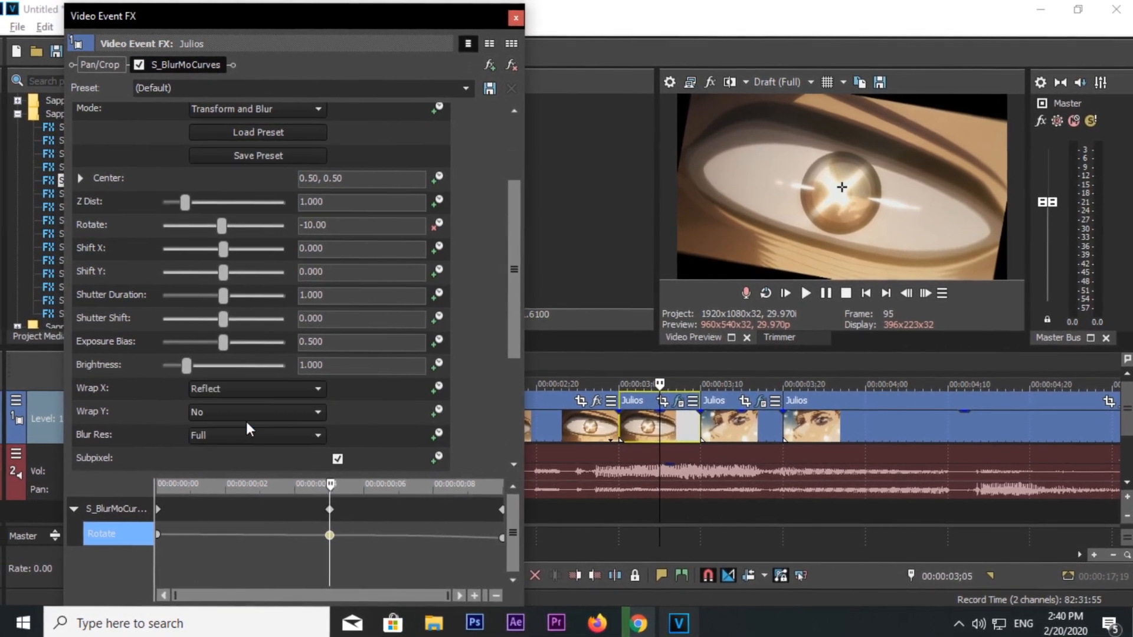
{"action": "left_click", "coordinate": [254, 411]}
{"action": "left_click", "coordinate": [261, 448]}
Set the outgoing clip's Shutter Duration to 0.5, check the blur near 00:00:03;08 and close the effect settings.
{"action": "left_click_drag", "start_coordinate": [351, 299], "coordinate": [143, 284]}
{"action": "type", "text": "0.5"}
{"action": "key", "text": "Return"}
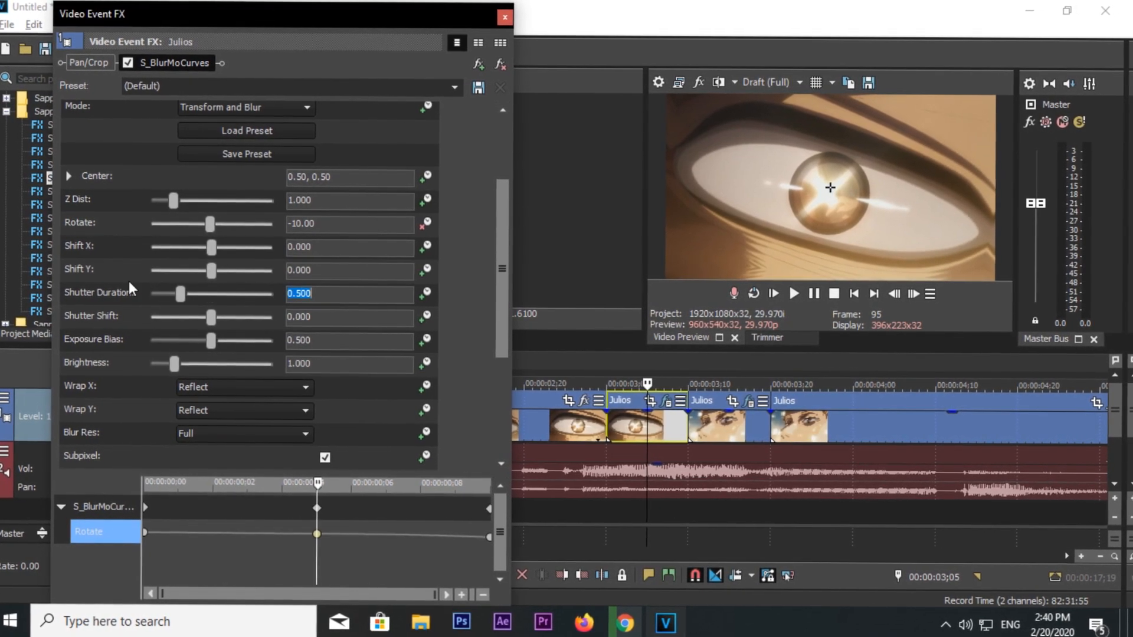
{"action": "left_click", "coordinate": [673, 426]}
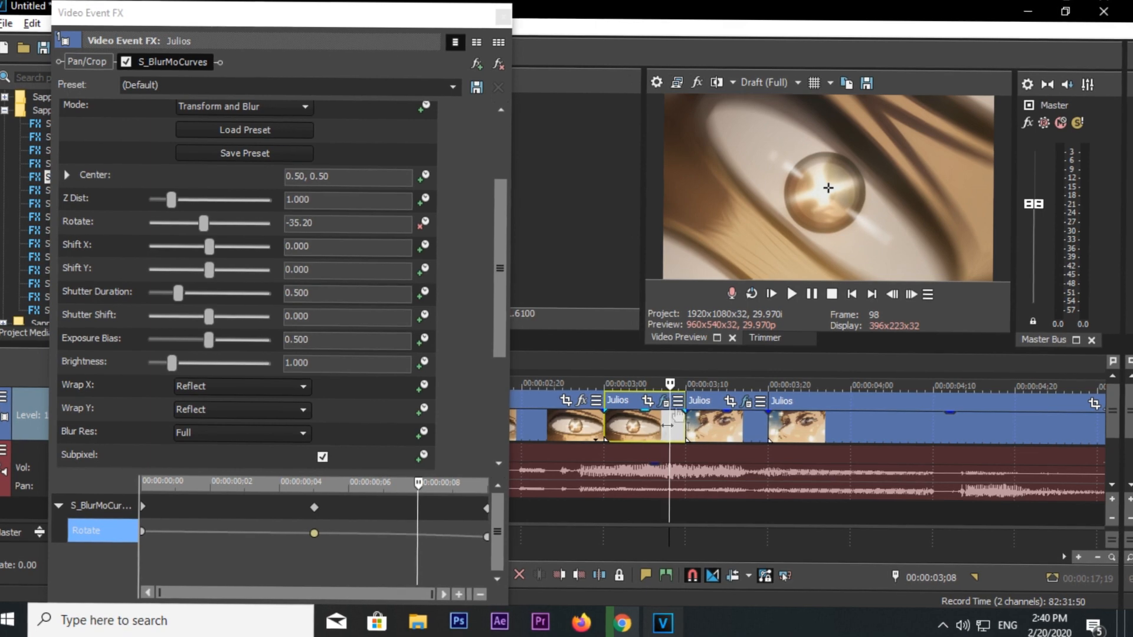
{"action": "left_click", "coordinate": [504, 24]}
Open the effect settings of the clip at 00:00:03;10, enable Rotate keyframing and set Rotate to 80 at its start.
{"action": "left_click", "coordinate": [687, 424]}
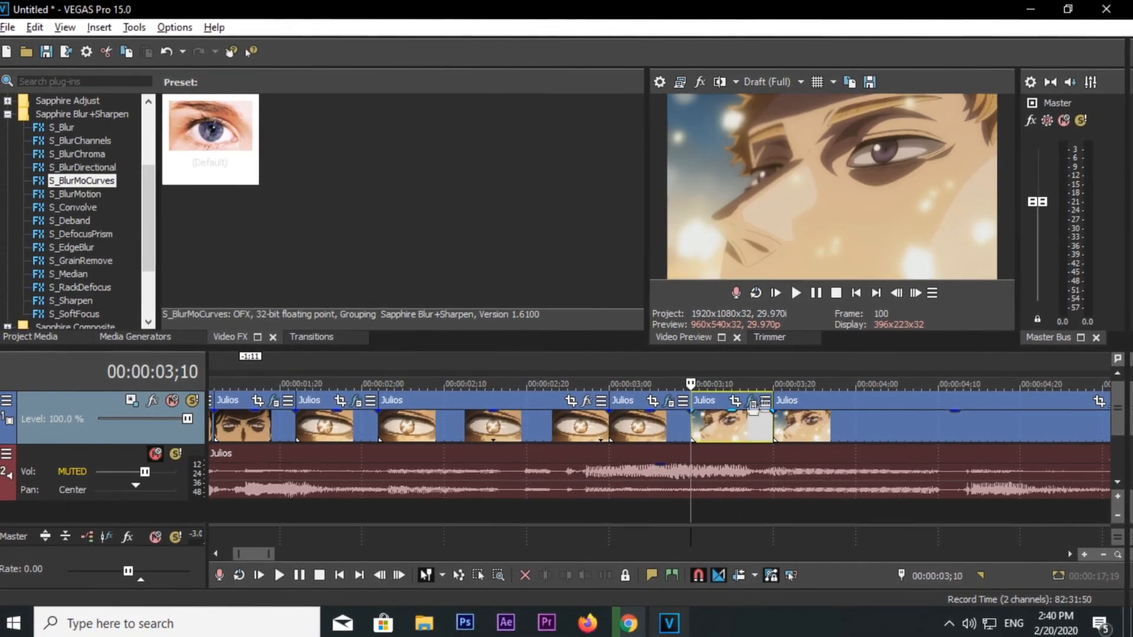
{"action": "left_click", "coordinate": [751, 403]}
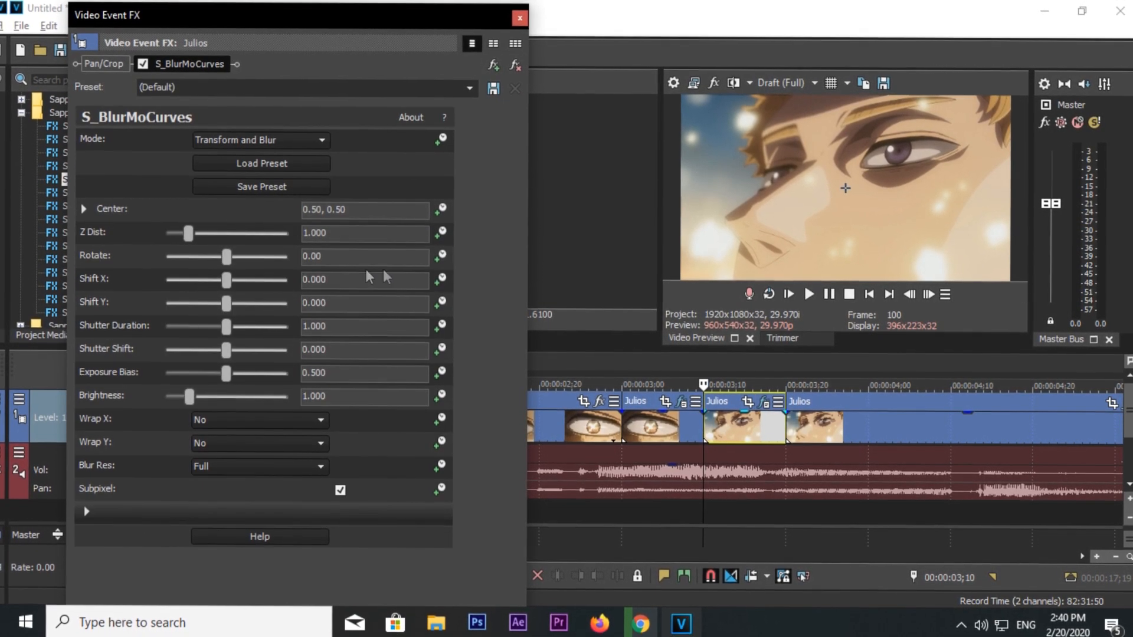
{"action": "left_click", "coordinate": [439, 255]}
{"action": "left_click_drag", "start_coordinate": [360, 257], "coordinate": [196, 319]}
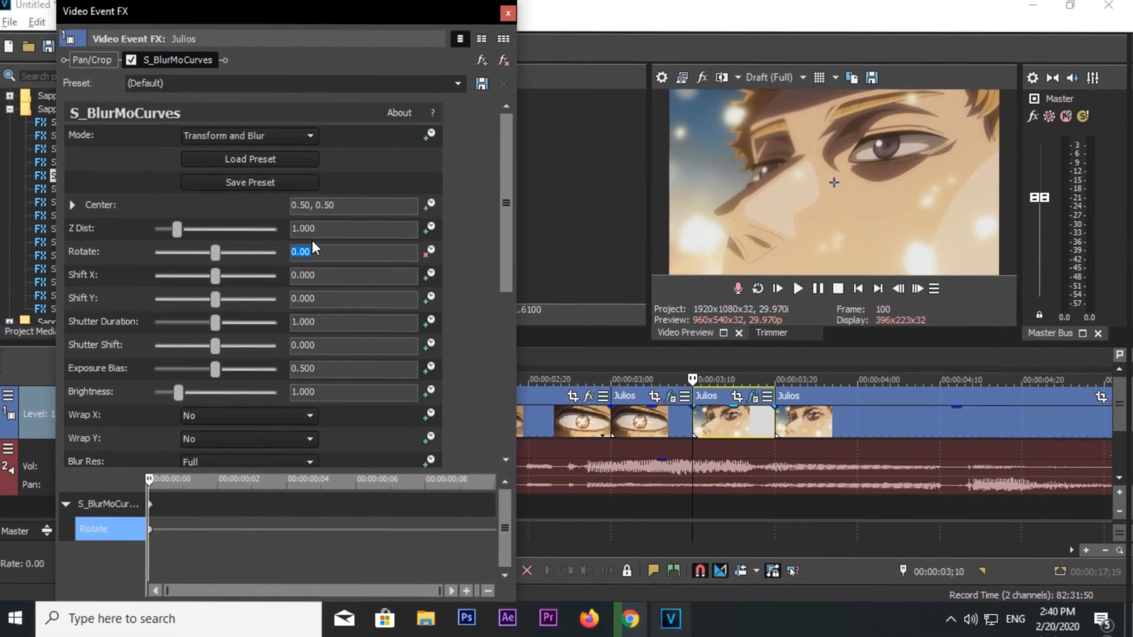
{"action": "type", "text": "80"}
{"action": "key", "text": "Return"}
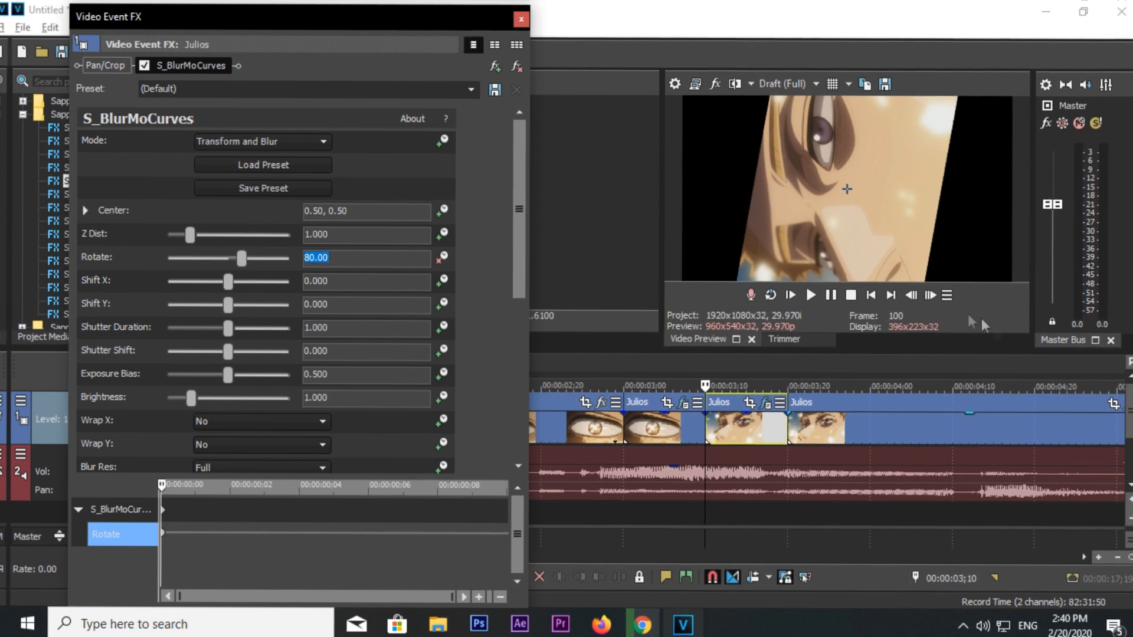
Set Wrap X and Wrap Y to Reflect and Shutter Duration to 0.5 for the incoming clip.
{"action": "left_click", "coordinate": [221, 460]}
{"action": "left_click", "coordinate": [219, 447]}
{"action": "left_click", "coordinate": [241, 485]}
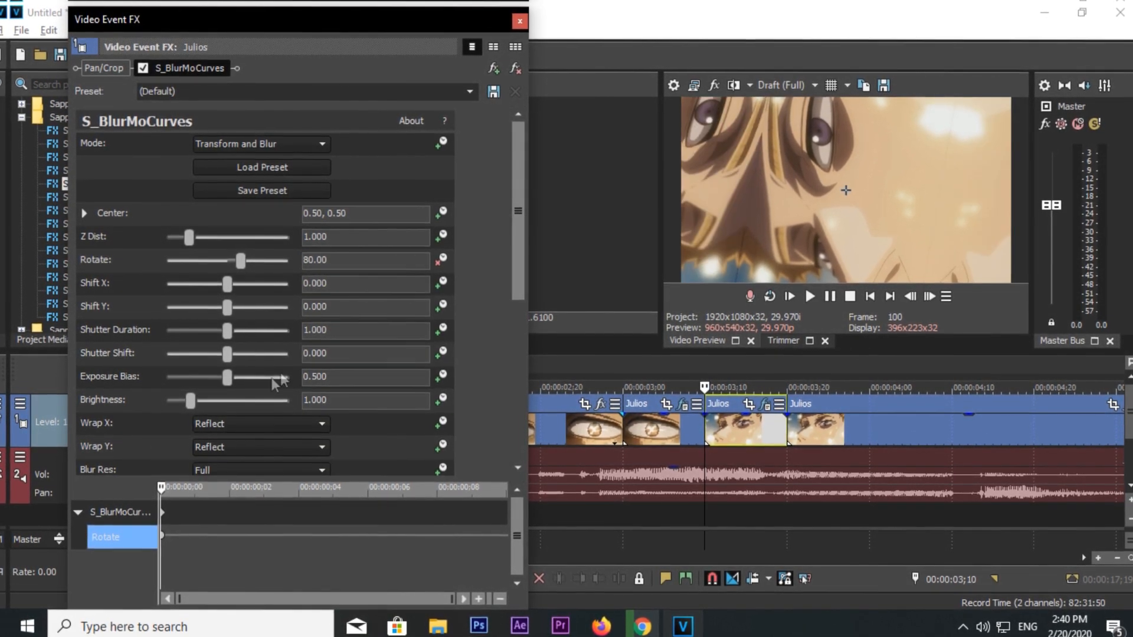
{"action": "left_click_drag", "start_coordinate": [343, 330], "coordinate": [143, 328]}
{"action": "type", "text": "0.5"}
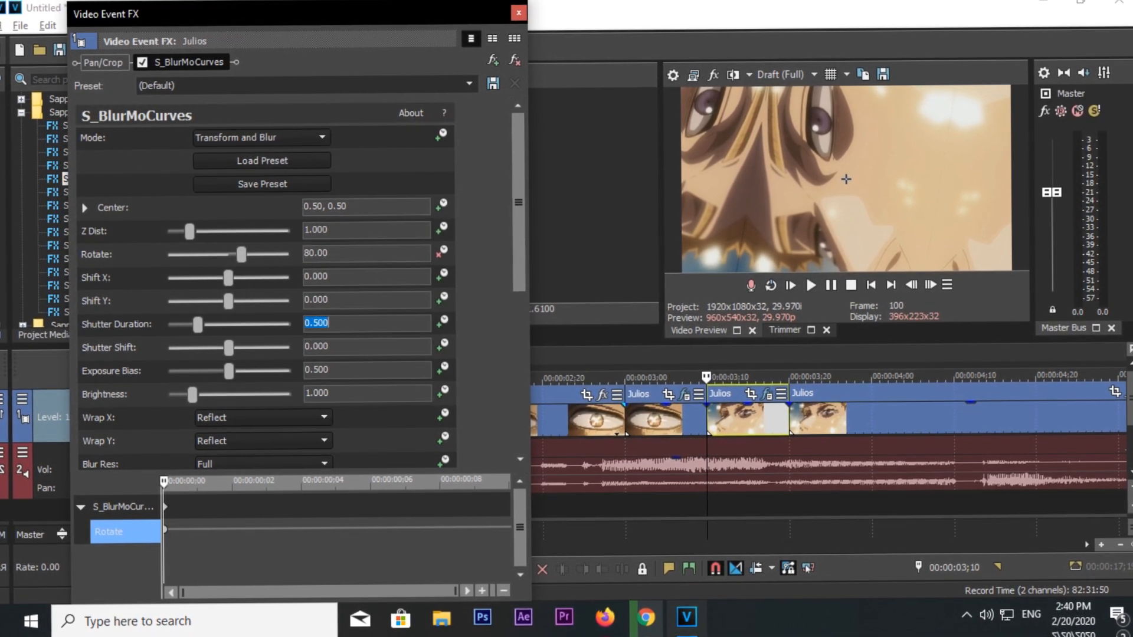
Add a Rotate keyframe of 10 at 00:00:03;15, five frames into the incoming clip.
{"action": "left_click", "coordinate": [932, 290]}
{"action": "left_click", "coordinate": [932, 289]}
{"action": "left_click", "coordinate": [931, 289]}
{"action": "left_click", "coordinate": [932, 289]}
{"action": "left_click", "coordinate": [932, 290]}
{"action": "left_click", "coordinate": [915, 292]}
{"action": "left_click", "coordinate": [915, 291]}
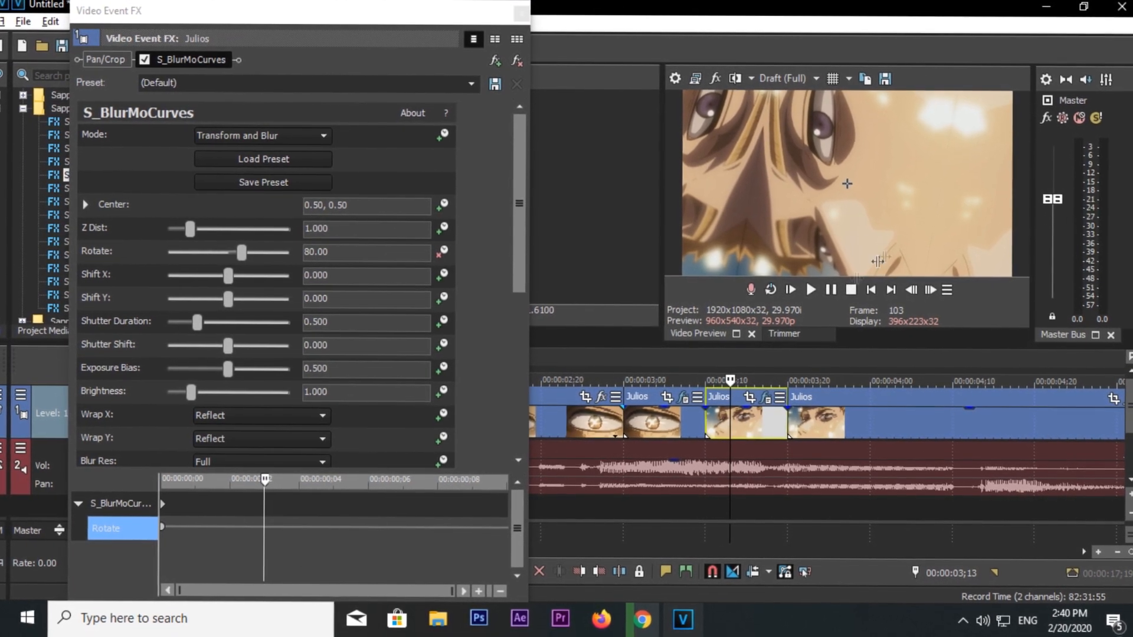
{"action": "left_click", "coordinate": [931, 289]}
{"action": "left_click", "coordinate": [931, 289]}
{"action": "left_click_drag", "start_coordinate": [338, 253], "coordinate": [140, 258]}
{"action": "type", "text": "10"}
{"action": "key", "text": "Return"}
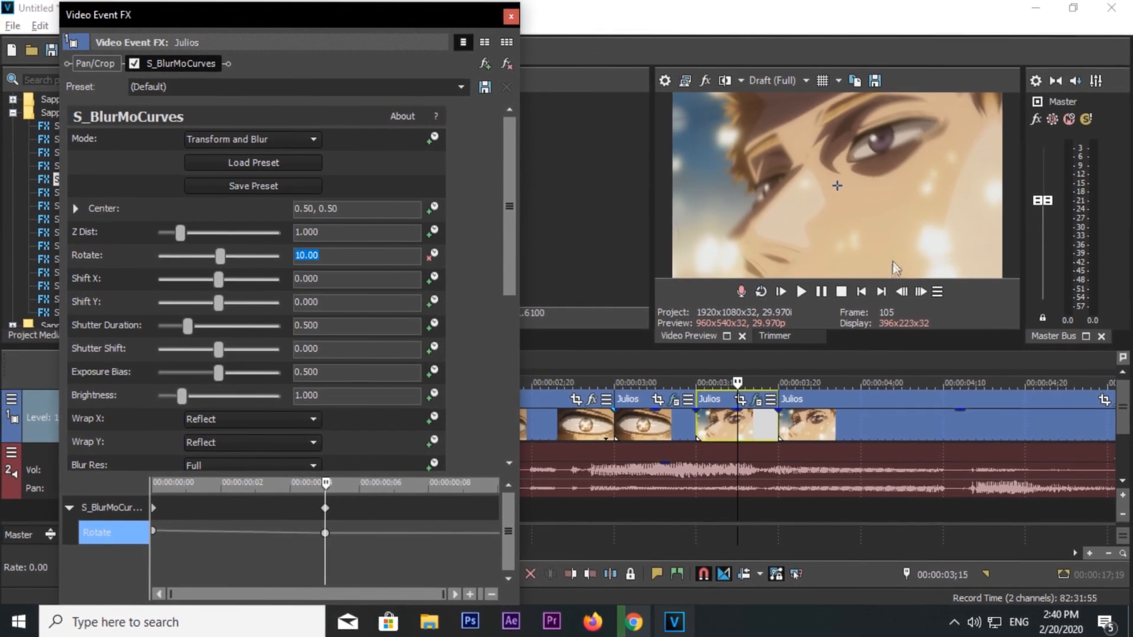
Add a Rotate keyframe of 0 at the incoming clip's end, 00:00:03;20.
{"action": "left_click", "coordinate": [920, 293]}
{"action": "left_click", "coordinate": [921, 293]}
{"action": "left_click", "coordinate": [921, 292]}
{"action": "left_click", "coordinate": [920, 292]}
{"action": "left_click", "coordinate": [921, 292]}
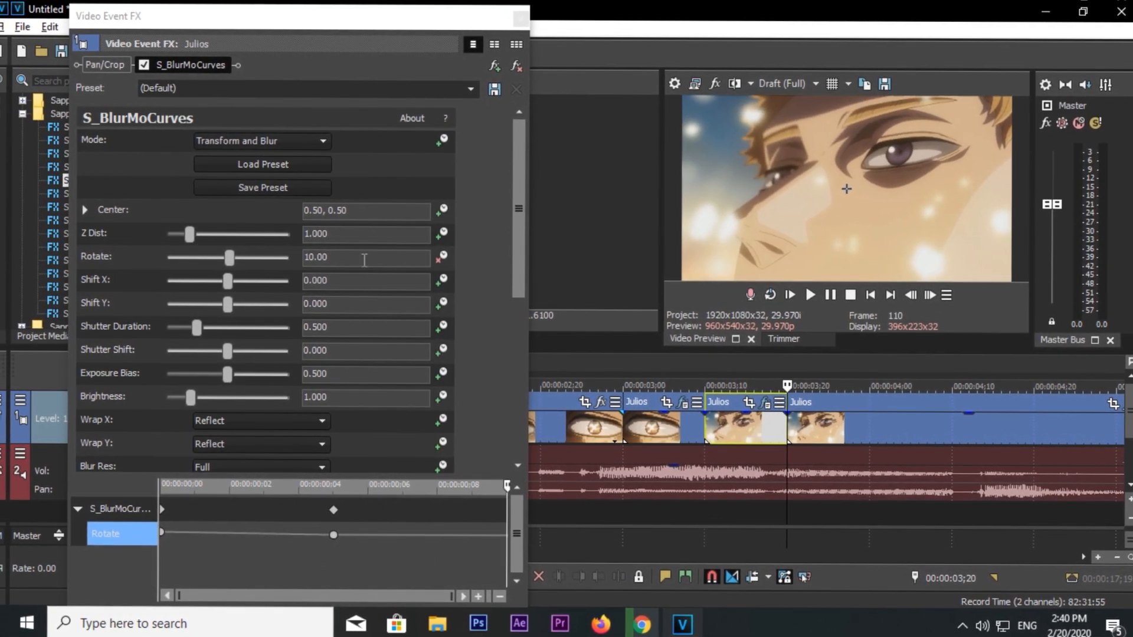
{"action": "left_click_drag", "start_coordinate": [364, 260], "coordinate": [75, 265]}
{"action": "type", "text": "1"}
{"action": "key", "text": "BackSpace"}
{"action": "type", "text": "0"}
{"action": "key", "text": "Return"}
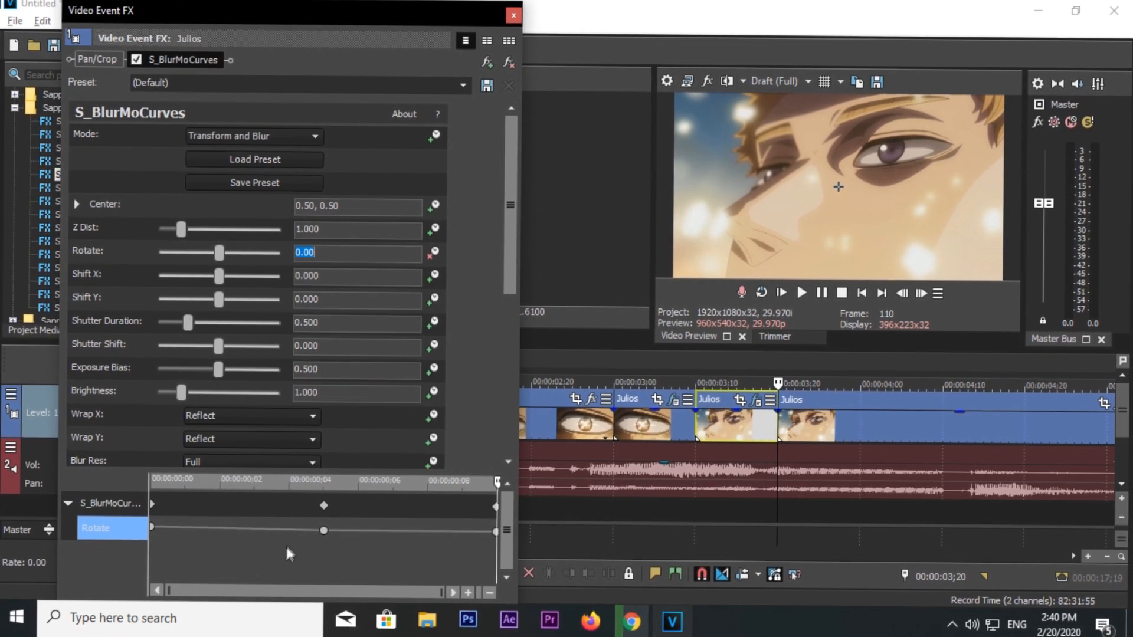
Set the incoming clip's starting Rotate keyframe to Fast Fade.
{"action": "left_click", "coordinate": [326, 532]}
{"action": "right_click", "coordinate": [329, 529]}
{"action": "left_click", "coordinate": [156, 526]}
{"action": "right_click", "coordinate": [165, 529]}
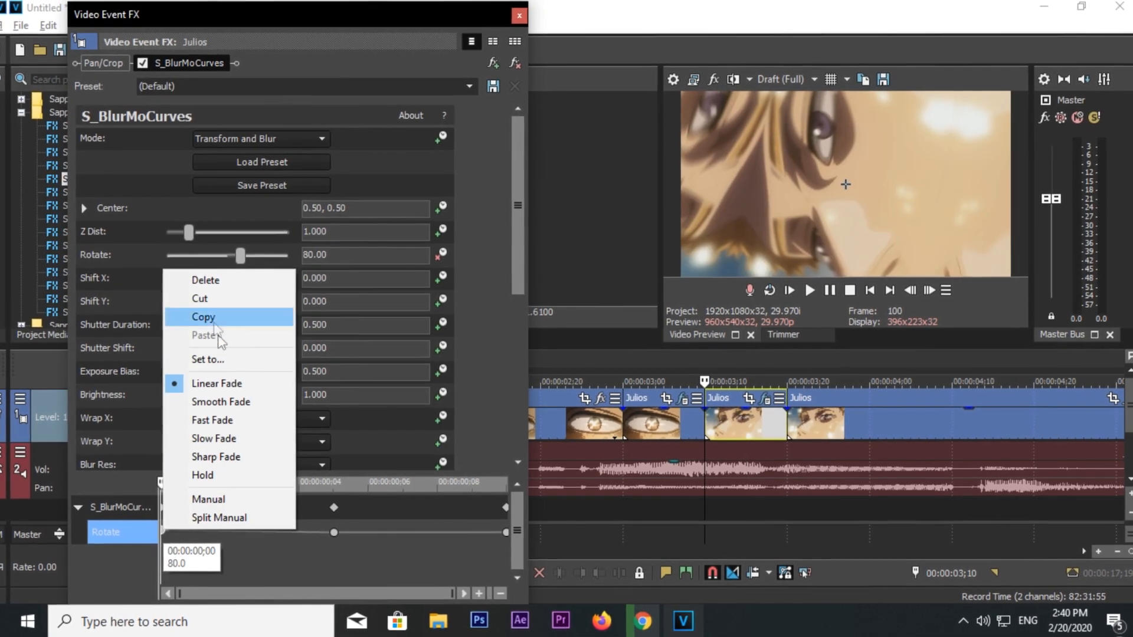
{"action": "left_click", "coordinate": [235, 429]}
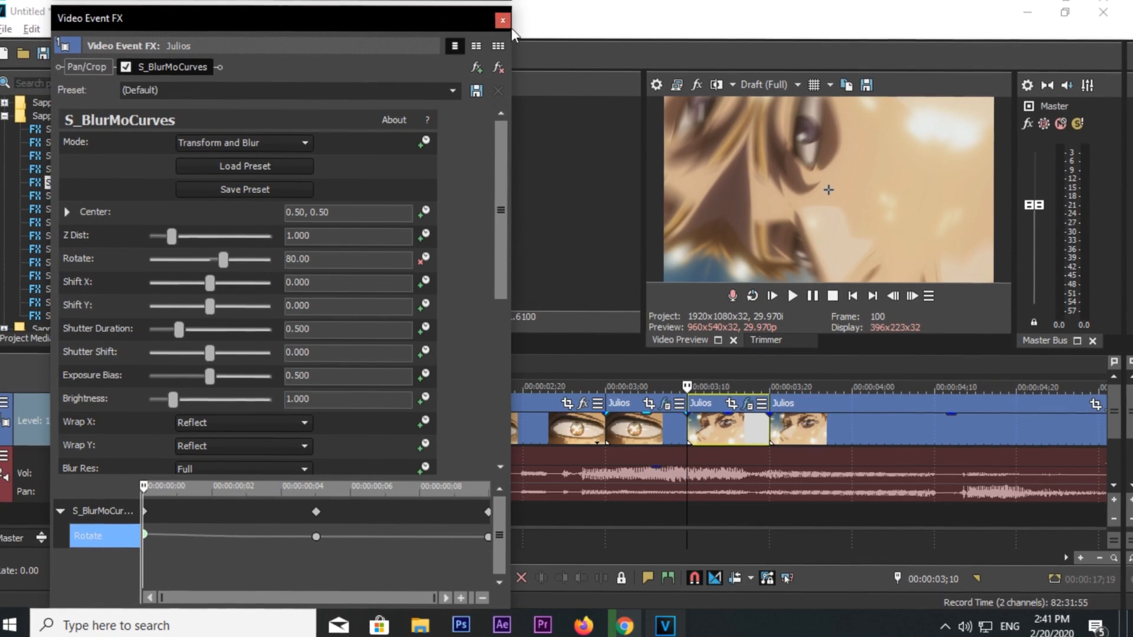
Close the effect settings, play the rotation transition from 00:00:03;00 and inspect frames around the cut.
{"action": "left_click", "coordinate": [507, 19]}
{"action": "left_click", "coordinate": [611, 432]}
{"action": "key", "text": "space"}
{"action": "key", "text": "space"}
{"action": "key", "text": "space"}
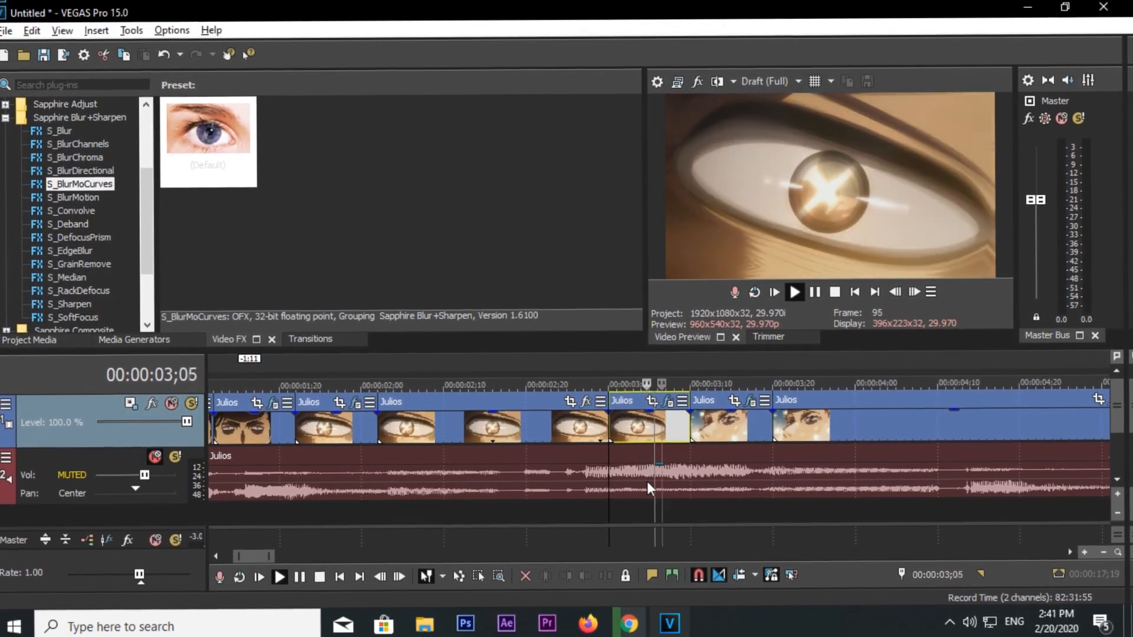
{"action": "key", "text": "space"}
{"action": "left_click", "coordinate": [673, 424]}
{"action": "left_click", "coordinate": [714, 425]}
{"action": "left_click", "coordinate": [686, 422]}
Apply the default S_WarpChroma effect from Sapphire Distort to both the outgoing and incoming transition clips, closing each effect window.
{"action": "scroll", "coordinate": [47, 175], "scroll_direction": "up", "scroll_amount": 1}
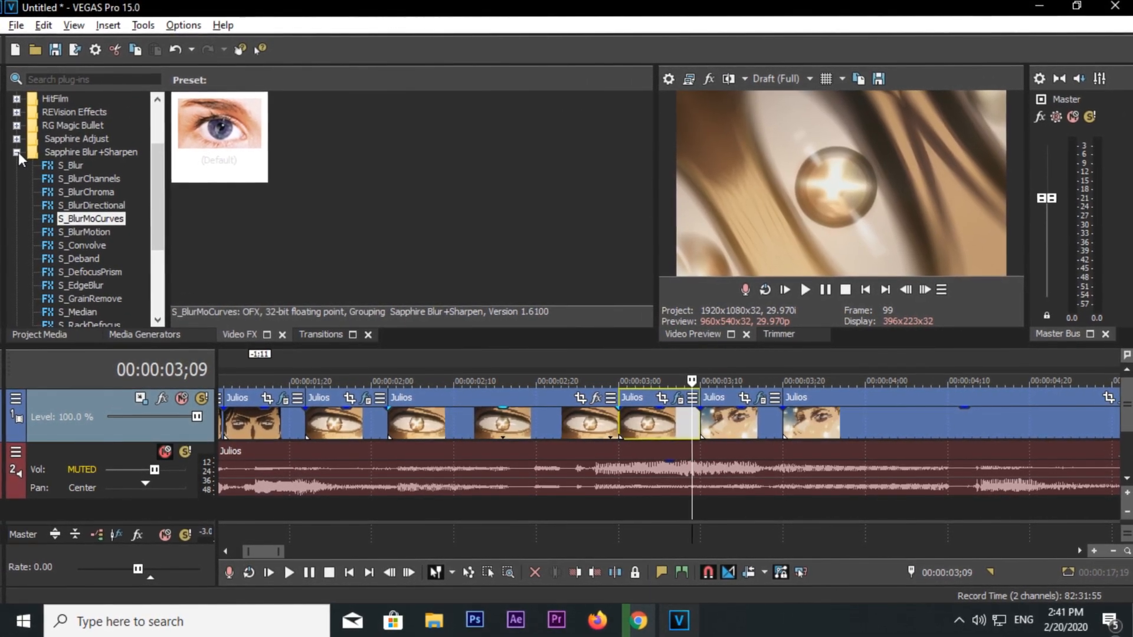
{"action": "scroll", "coordinate": [37, 197], "scroll_direction": "down", "scroll_amount": 3}
{"action": "left_click", "coordinate": [11, 259]}
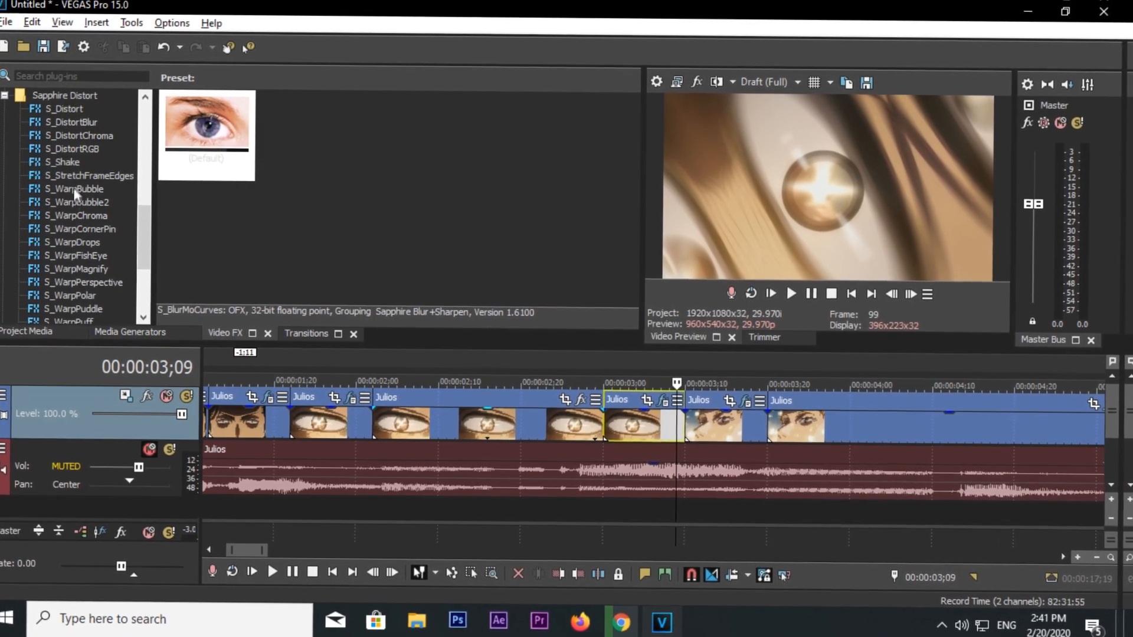
{"action": "left_click", "coordinate": [79, 216]}
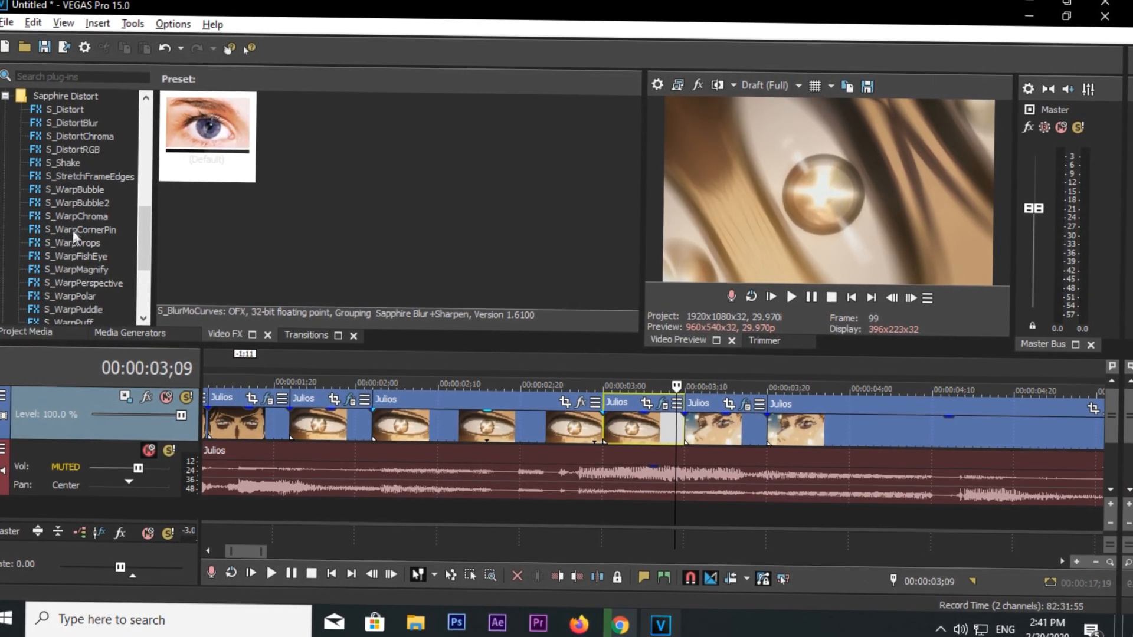
{"action": "left_click_drag", "start_coordinate": [210, 127], "coordinate": [643, 427]}
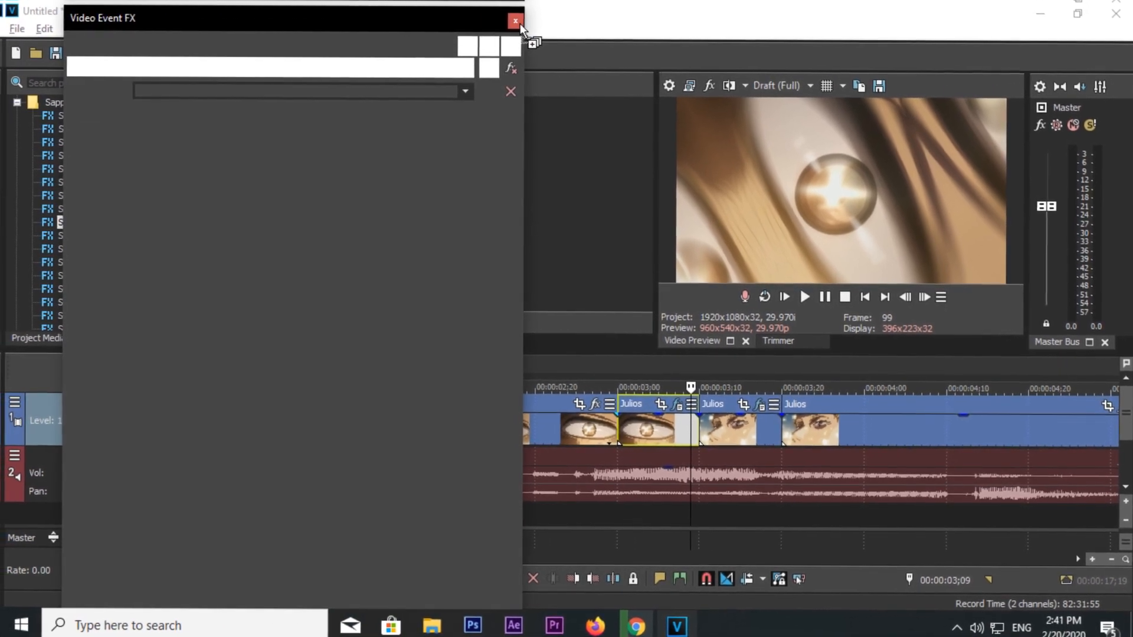
{"action": "left_click", "coordinate": [517, 20]}
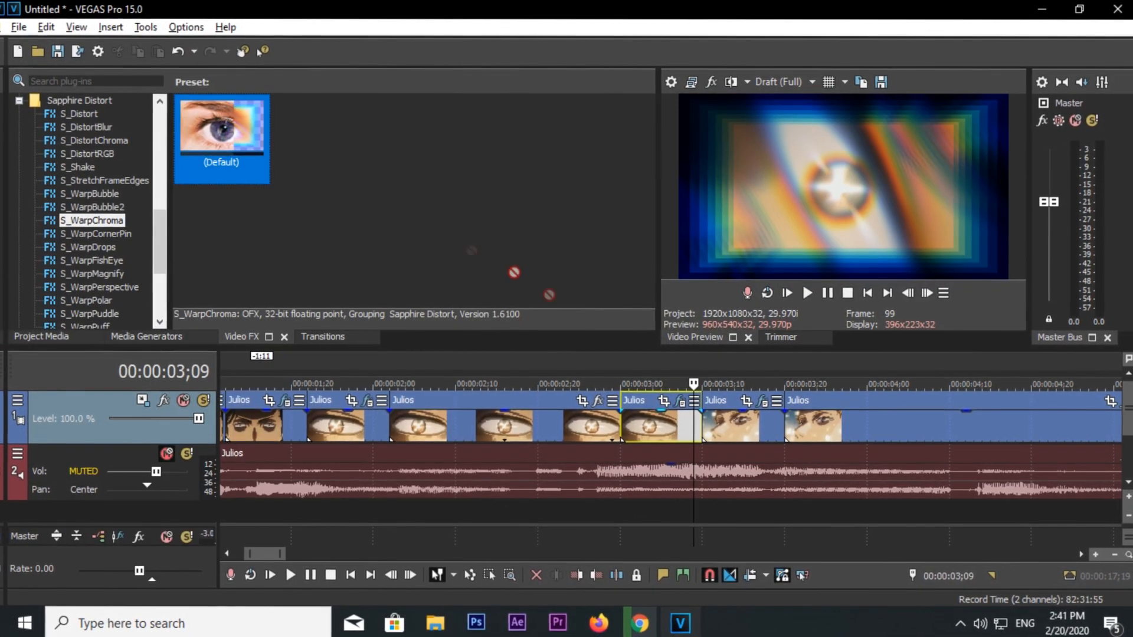
{"action": "left_click_drag", "start_coordinate": [717, 434], "coordinate": [717, 434]}
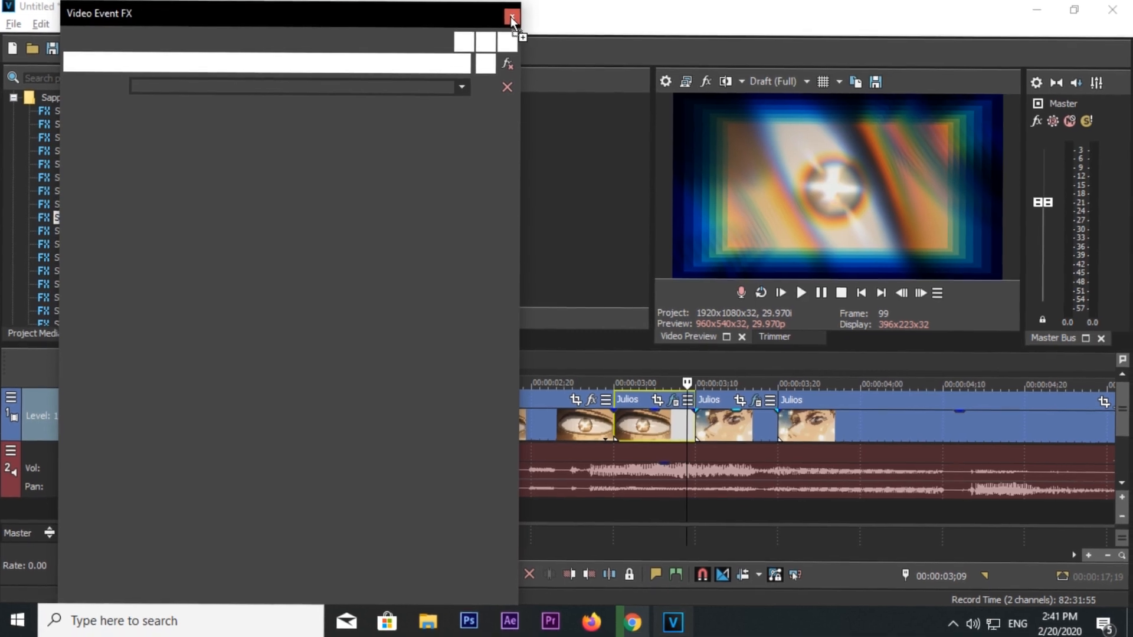
{"action": "left_click", "coordinate": [508, 14]}
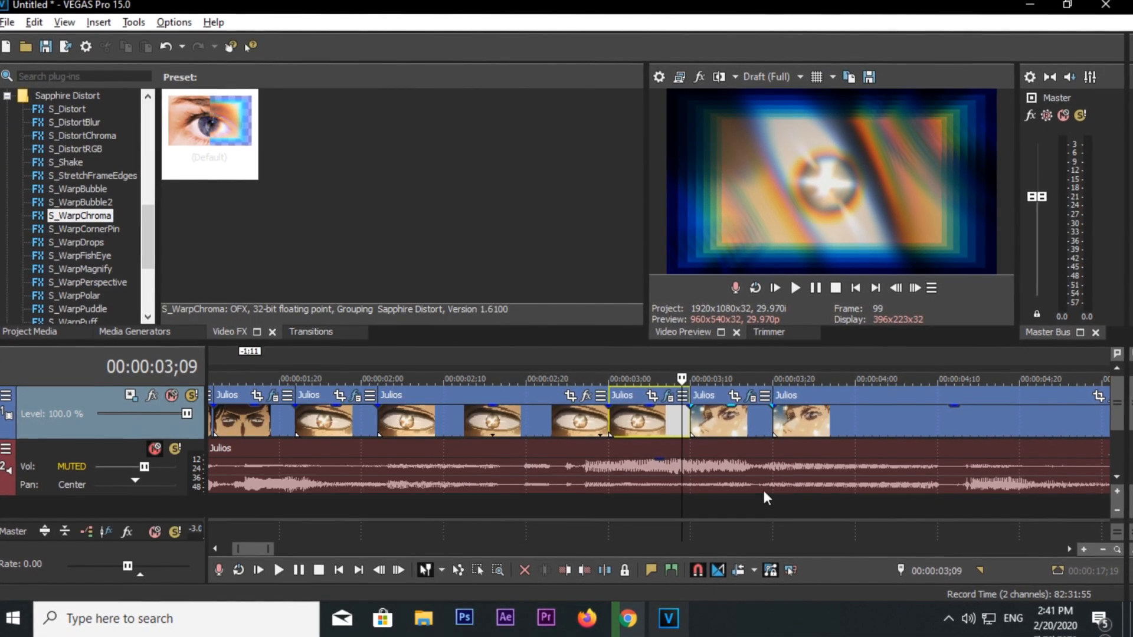
In the outgoing eye clip's S_WarpChroma settings, set Steps to 20 and From Z Dist to 1.
{"action": "left_click", "coordinate": [658, 416]}
{"action": "left_click", "coordinate": [667, 396]}
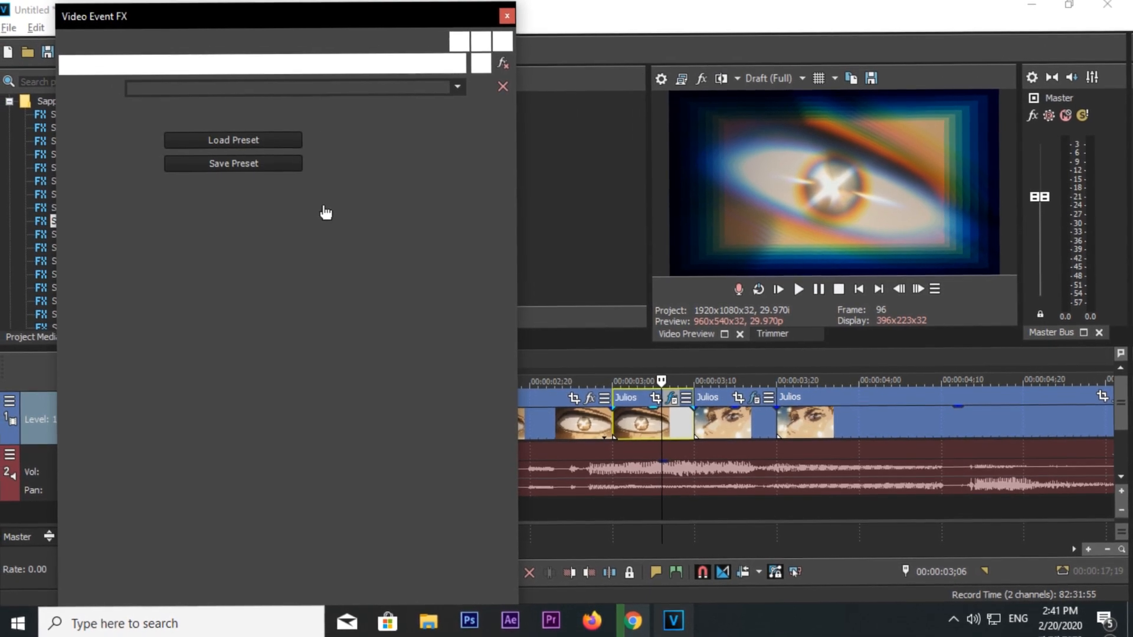
{"action": "left_click_drag", "start_coordinate": [175, 180], "coordinate": [335, 186]}
{"action": "left_click_drag", "start_coordinate": [507, 156], "coordinate": [504, 170]}
{"action": "left_click_drag", "start_coordinate": [319, 210], "coordinate": [36, 213]}
{"action": "type", "text": "1"}
{"action": "key", "text": "Return"}
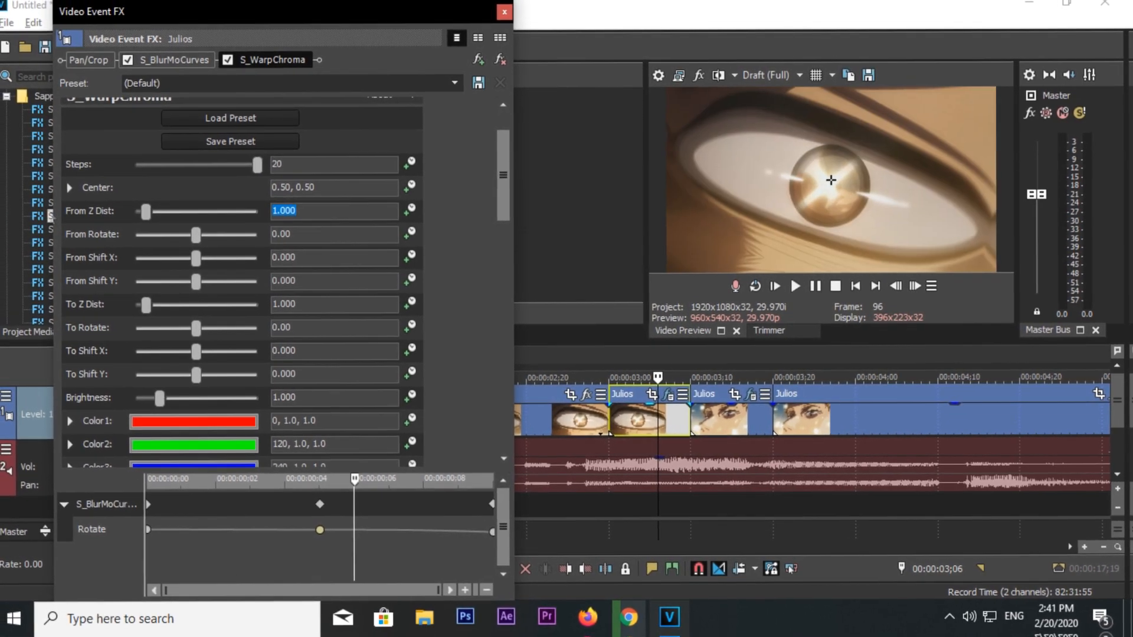
Set the outgoing clip's S_WarpChroma Wrap X and Wrap Y to Reflect.
{"action": "left_click_drag", "start_coordinate": [511, 165], "coordinate": [511, 311]}
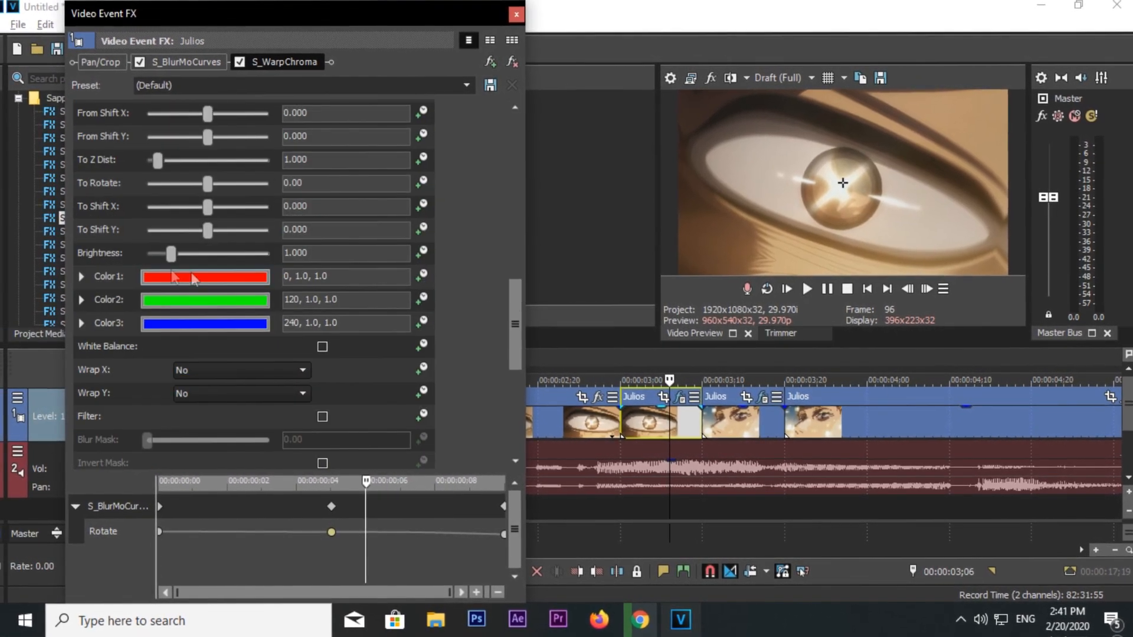
{"action": "left_click", "coordinate": [204, 402]}
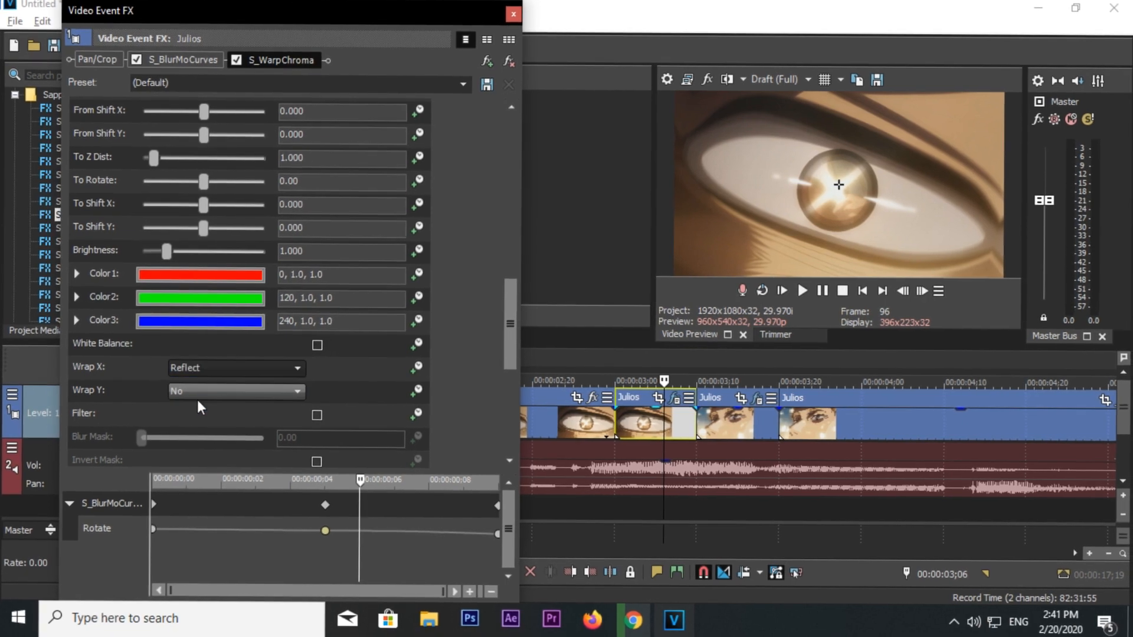
{"action": "left_click", "coordinate": [200, 393]}
{"action": "left_click", "coordinate": [207, 427]}
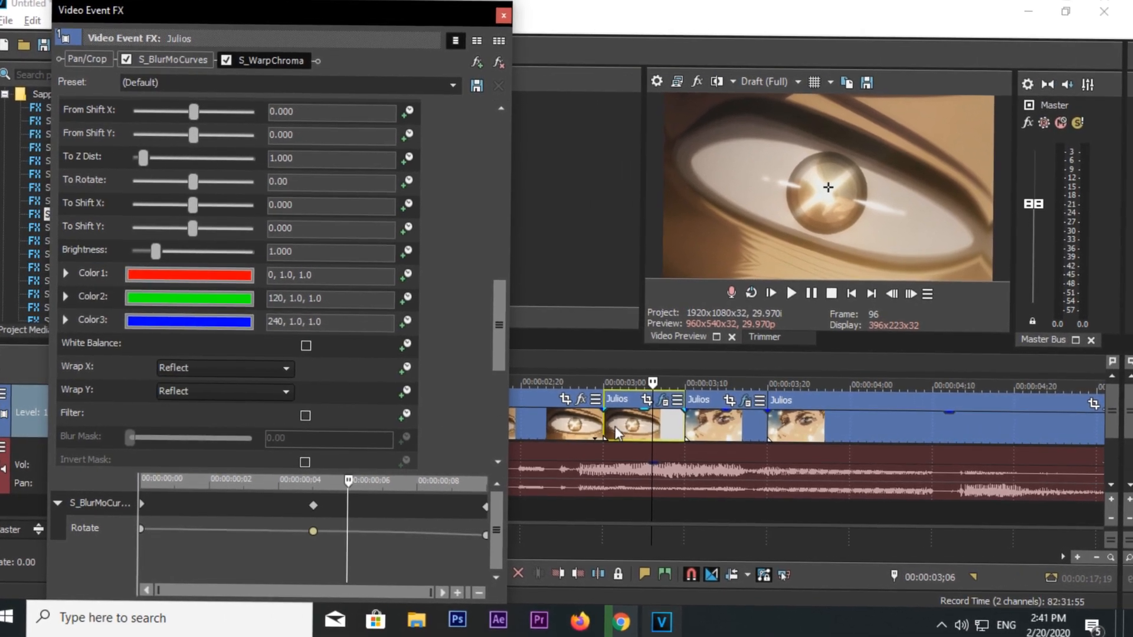
Animate the outgoing clip's From Z Dist with keyframes of 1 at 00:00:03;00 and 1.1 at 00:00:03;05.
{"action": "left_click", "coordinate": [614, 430]}
{"action": "left_click", "coordinate": [605, 430]}
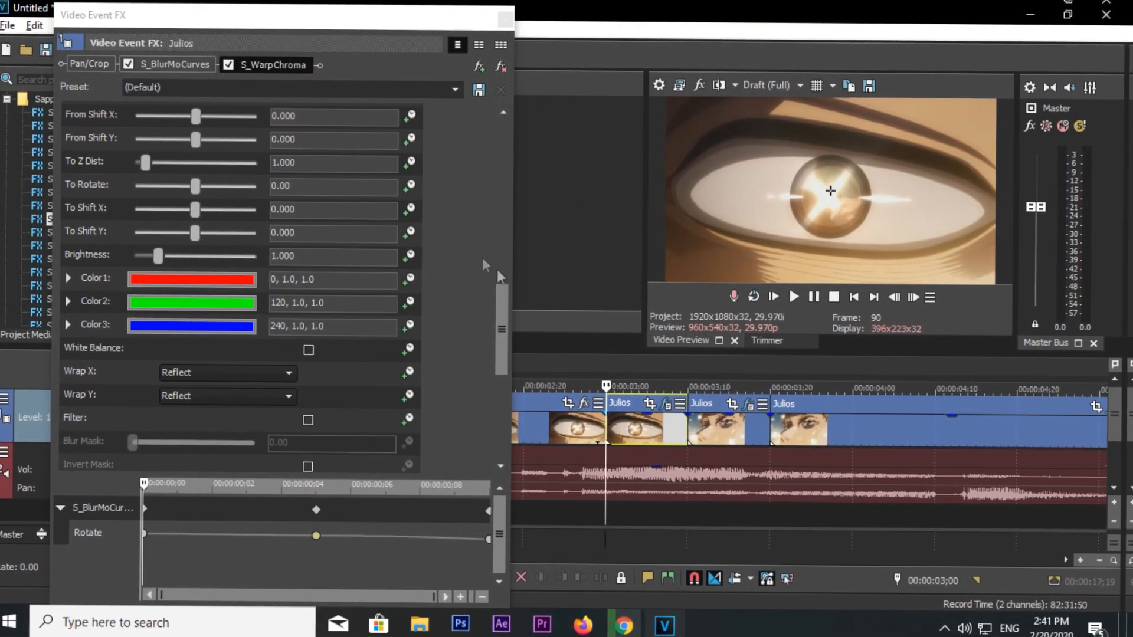
{"action": "left_click_drag", "start_coordinate": [509, 306], "coordinate": [507, 152]}
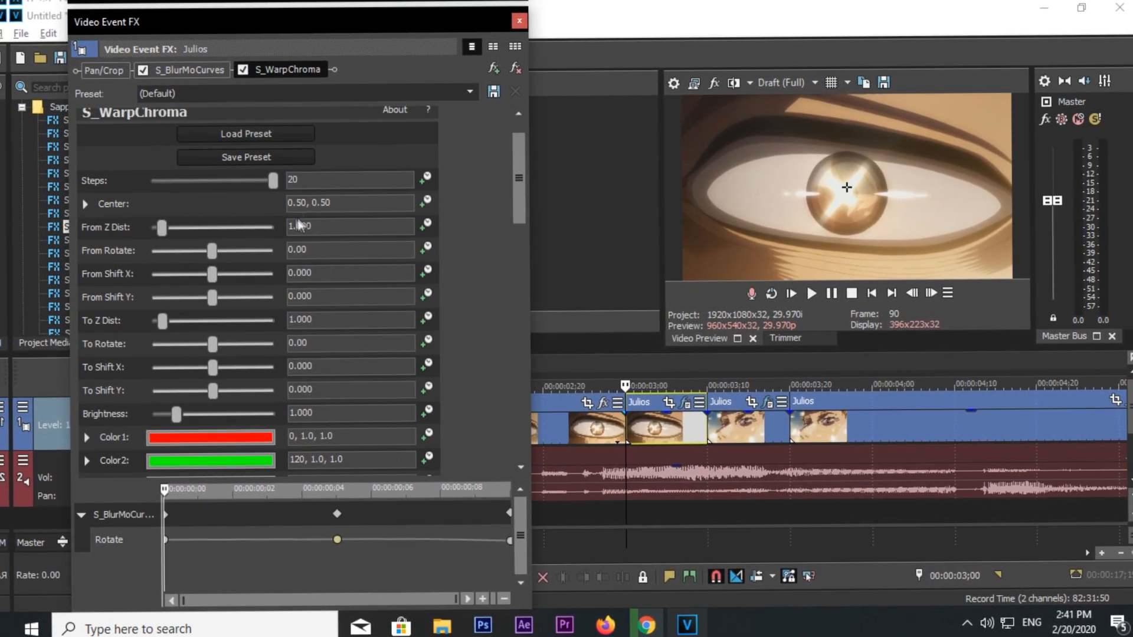
{"action": "left_click", "coordinate": [429, 225]}
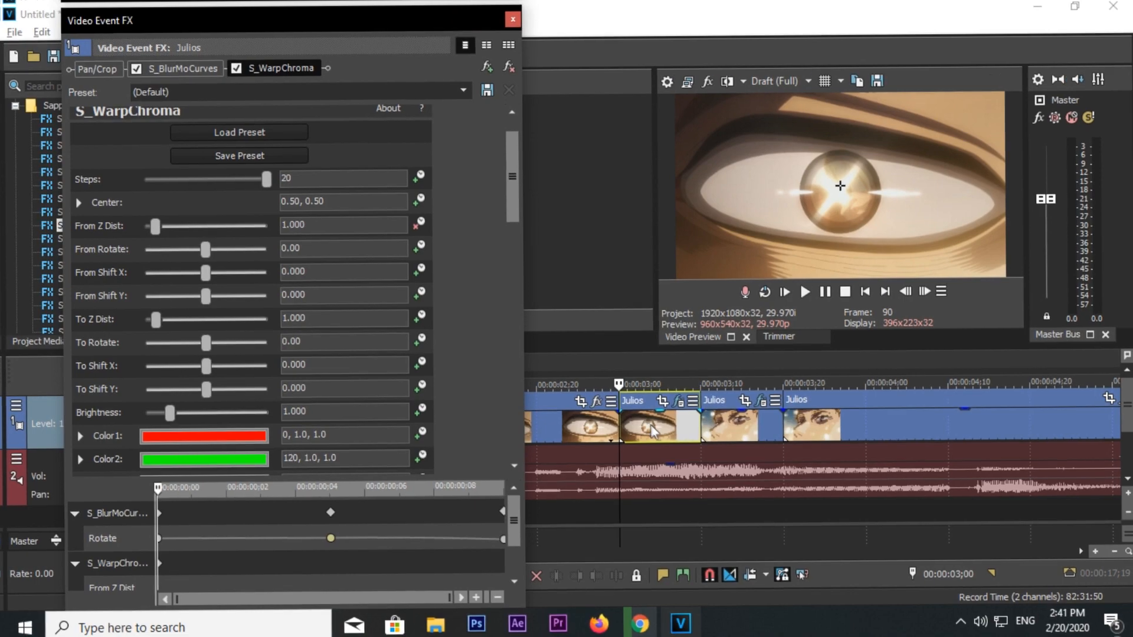
{"action": "left_click", "coordinate": [667, 435]}
{"action": "left_click_drag", "start_coordinate": [313, 226], "coordinate": [288, 225]}
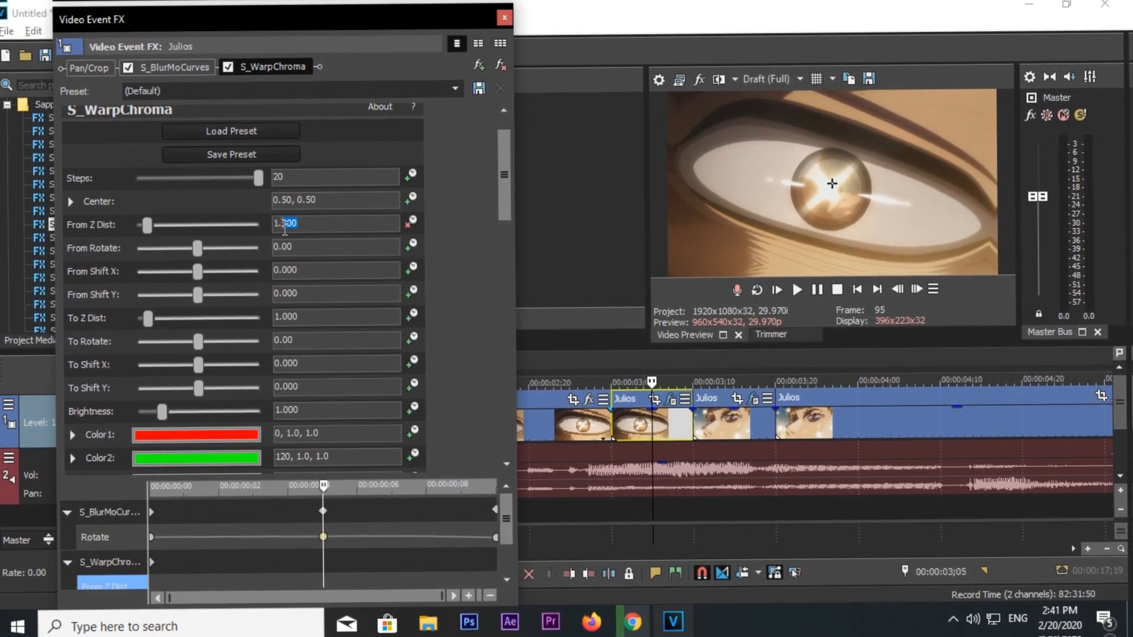
{"action": "type", "text": "1"}
{"action": "key", "text": "Return"}
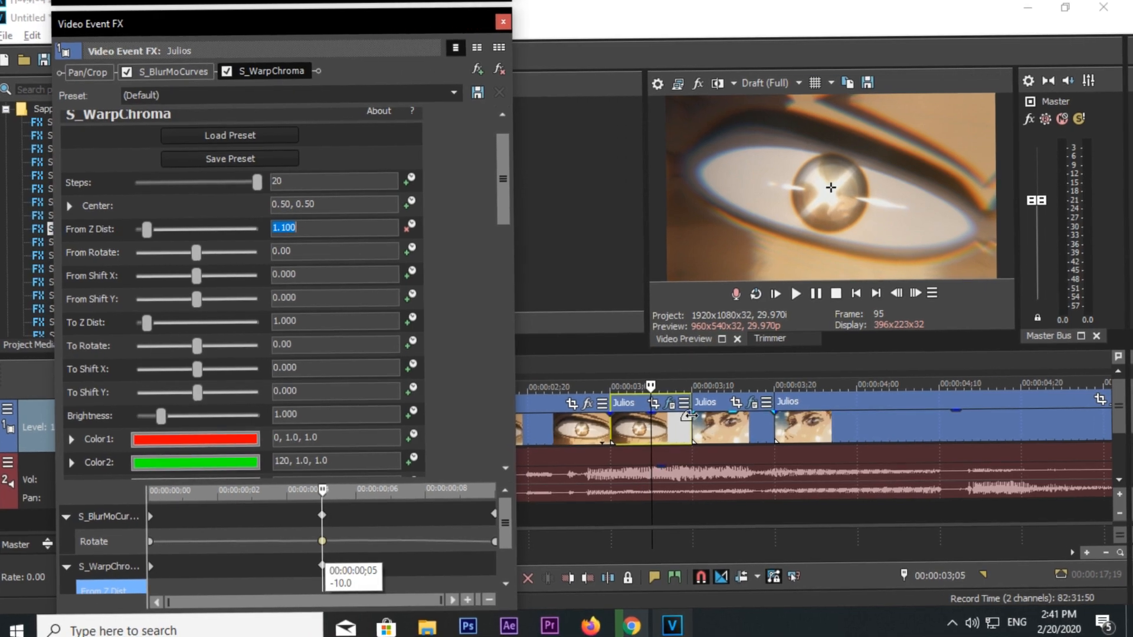
Add a From Z Dist keyframe of 1.5 at the outgoing clip's end, 00:00:03;10.
{"action": "left_click", "coordinate": [694, 424]}
{"action": "left_click_drag", "start_coordinate": [313, 226], "coordinate": [177, 222]}
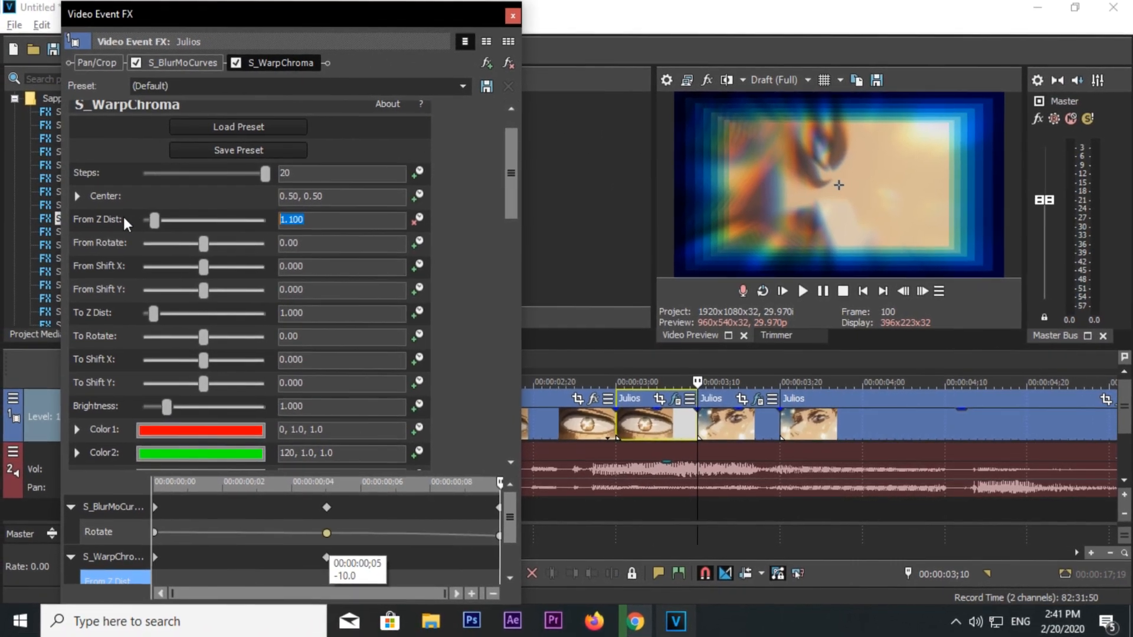
{"action": "type", "text": "1.5"}
{"action": "key", "text": "Return"}
Play the S_WarpChroma zoom from the outgoing clip's start at 00:00:03;00.
{"action": "left_click", "coordinate": [658, 422]}
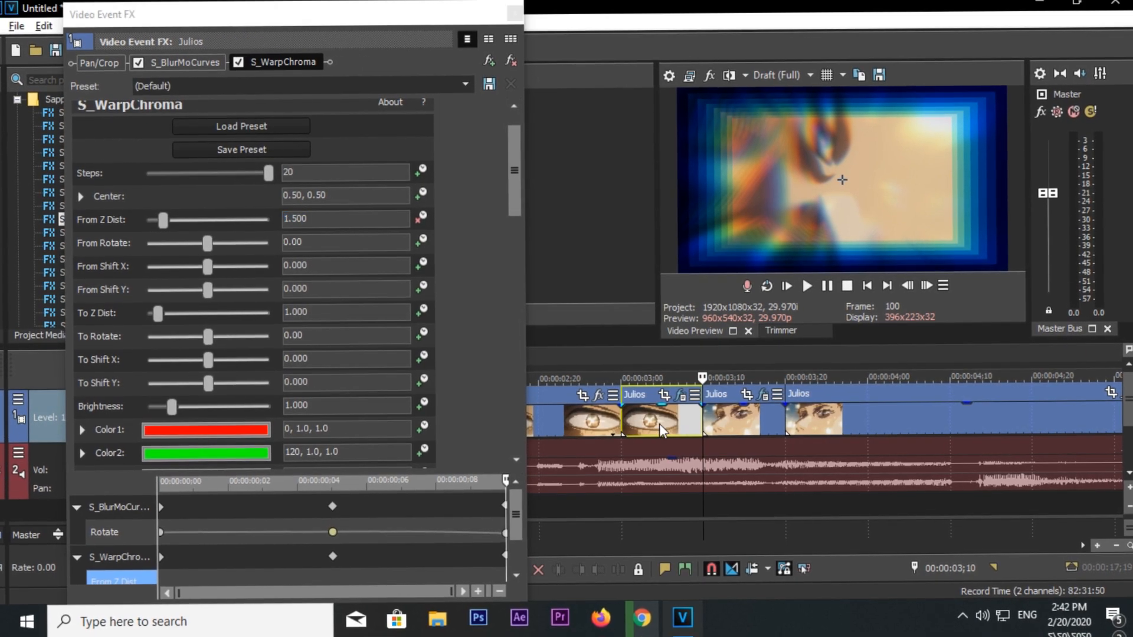
{"action": "left_click", "coordinate": [626, 415]}
{"action": "key", "text": "space"}
{"action": "key", "text": "space"}
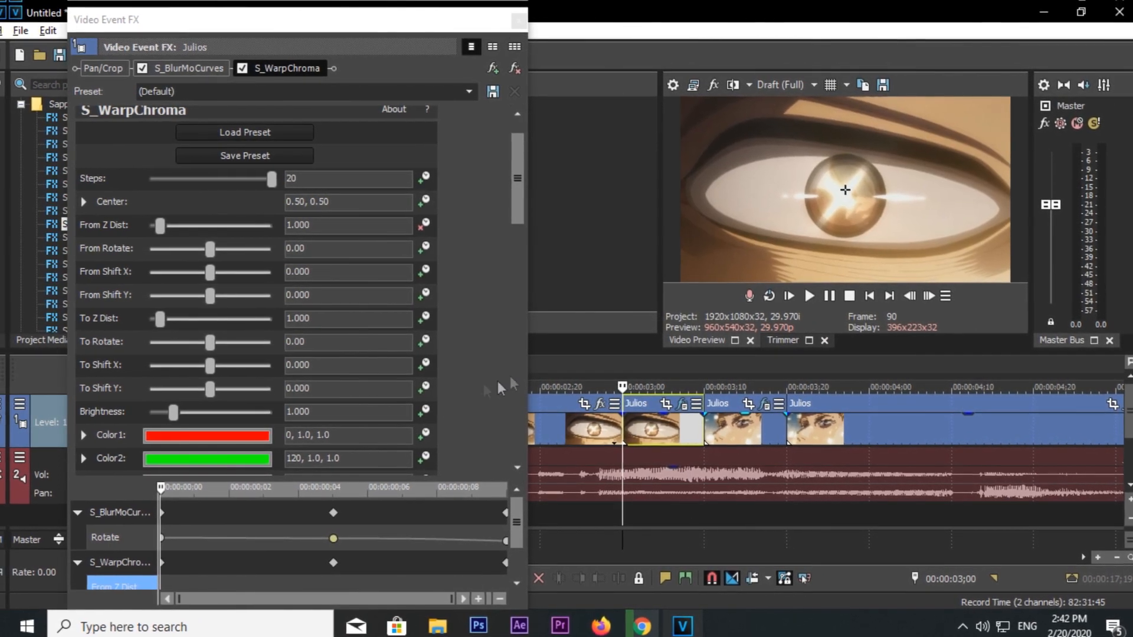
Set the outgoing clip's middle From Z Dist keyframe to Fast Fade and close the effect settings.
{"action": "left_click_drag", "start_coordinate": [515, 183], "coordinate": [515, 213]}
{"action": "left_click", "coordinate": [90, 512]}
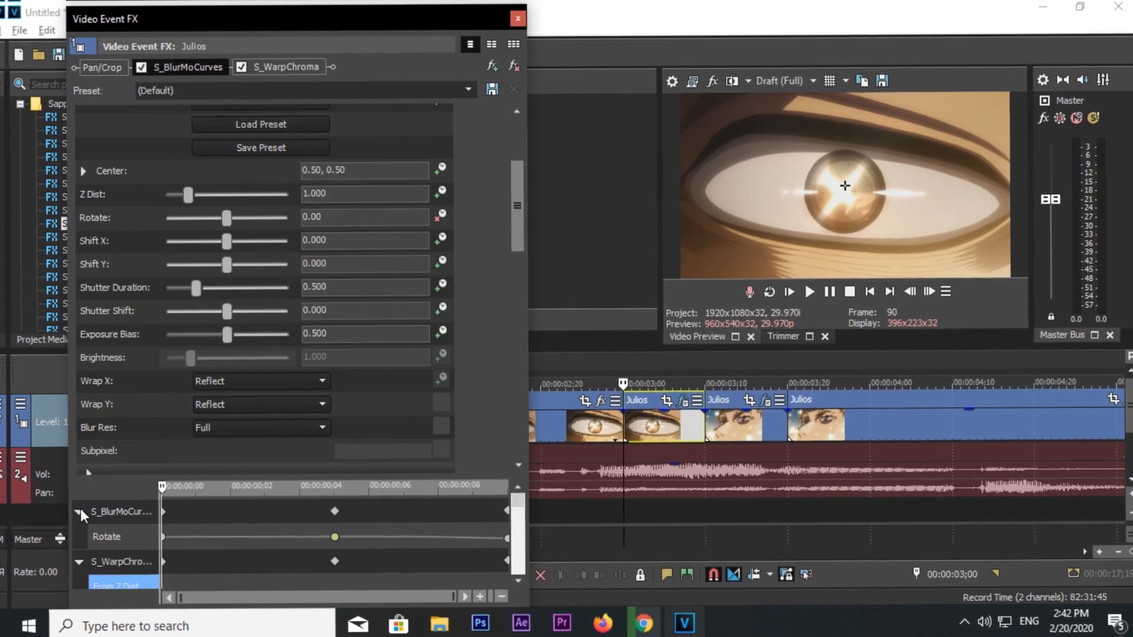
{"action": "left_click", "coordinate": [80, 511]}
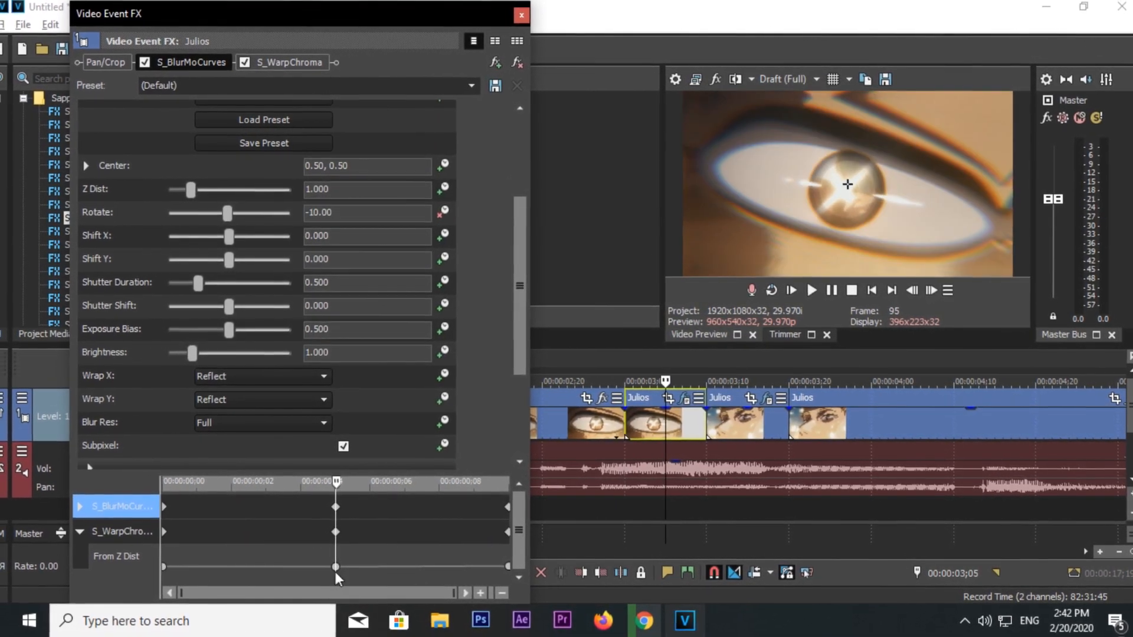
{"action": "left_click", "coordinate": [334, 568]}
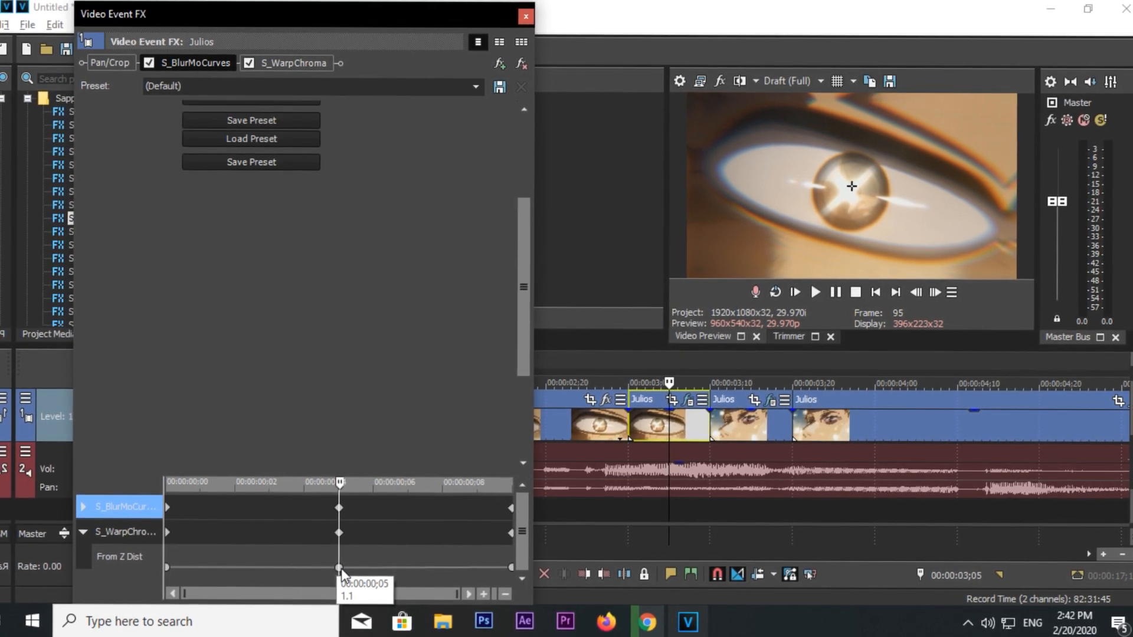
{"action": "right_click", "coordinate": [341, 570]}
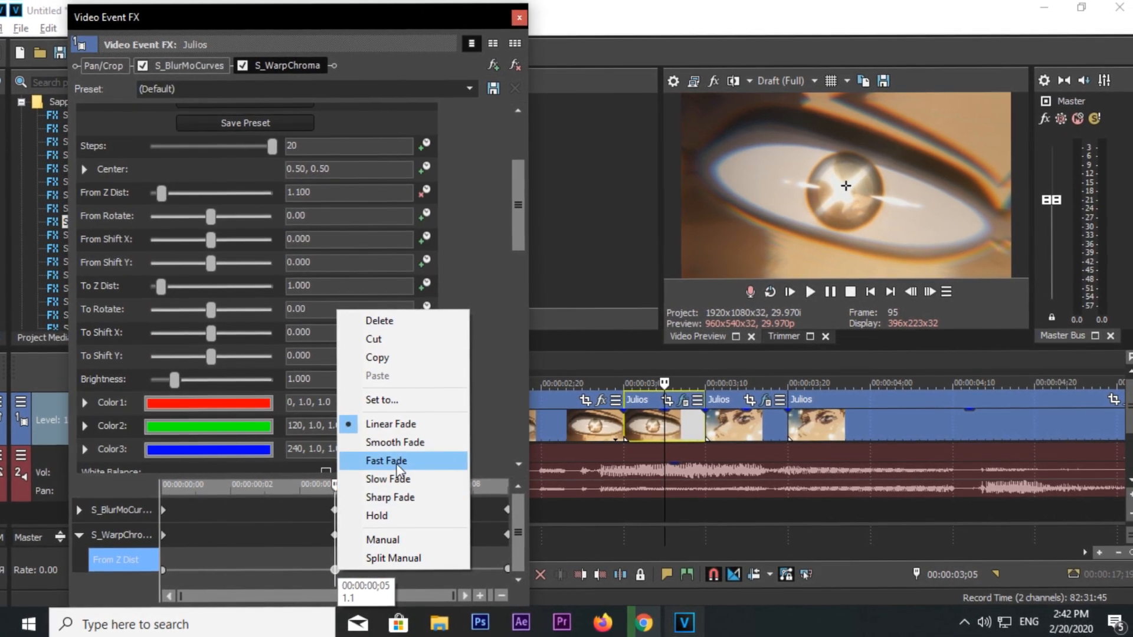
{"action": "left_click", "coordinate": [501, 568]}
{"action": "left_click", "coordinate": [515, 13]}
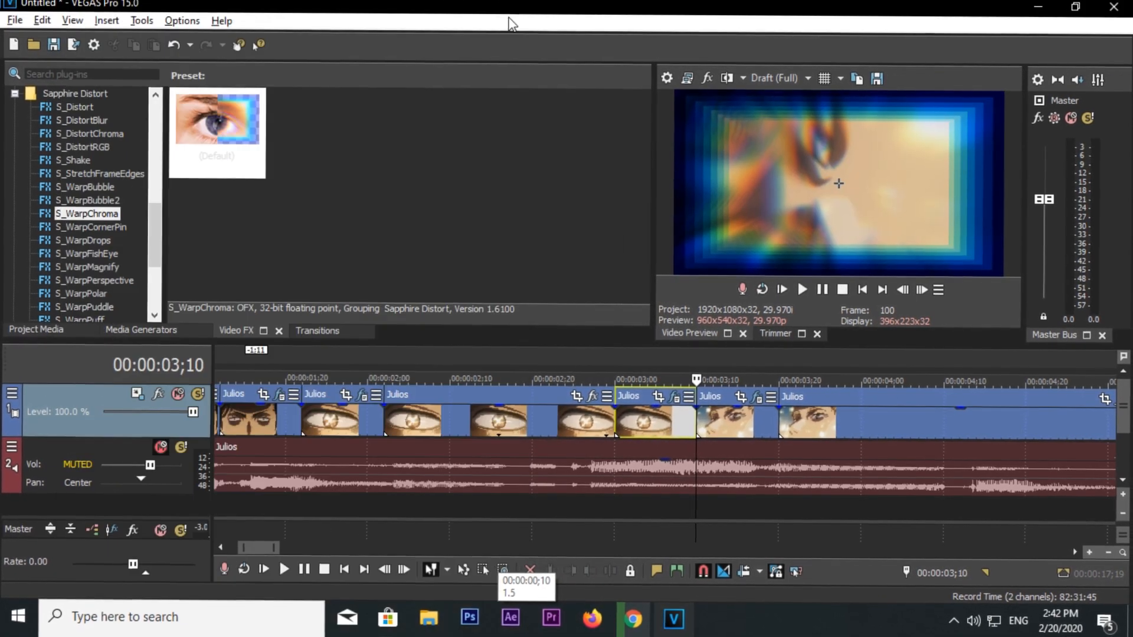
Open the incoming clip's S_WarpChroma settings at its start, 00:00:03;10, and set Steps to 20.
{"action": "left_click", "coordinate": [724, 419]}
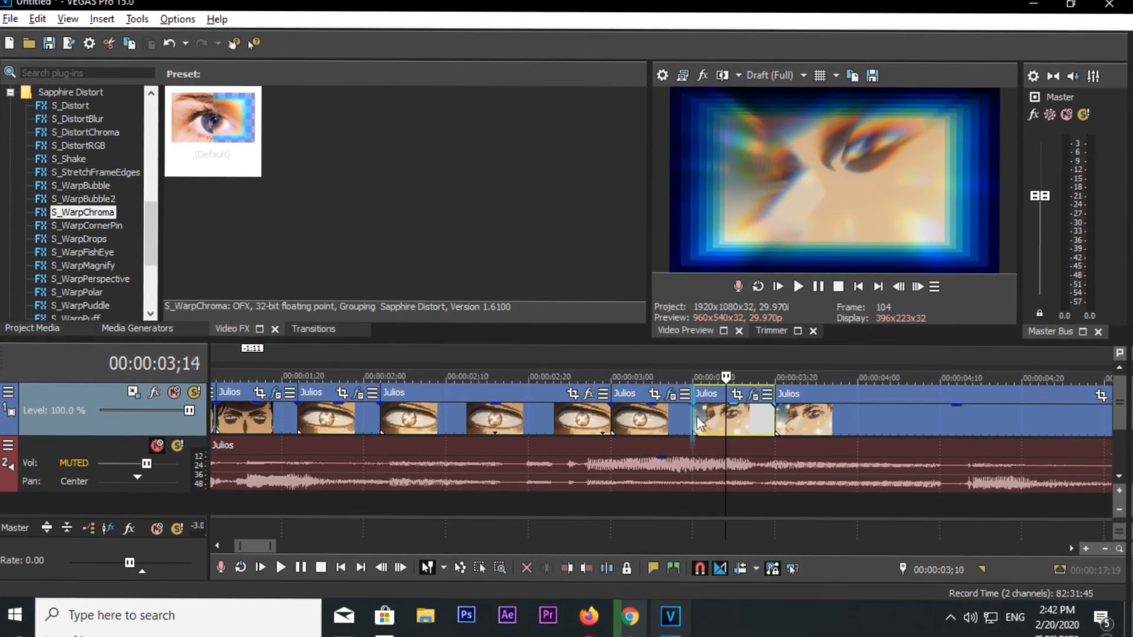
{"action": "left_click", "coordinate": [754, 399]}
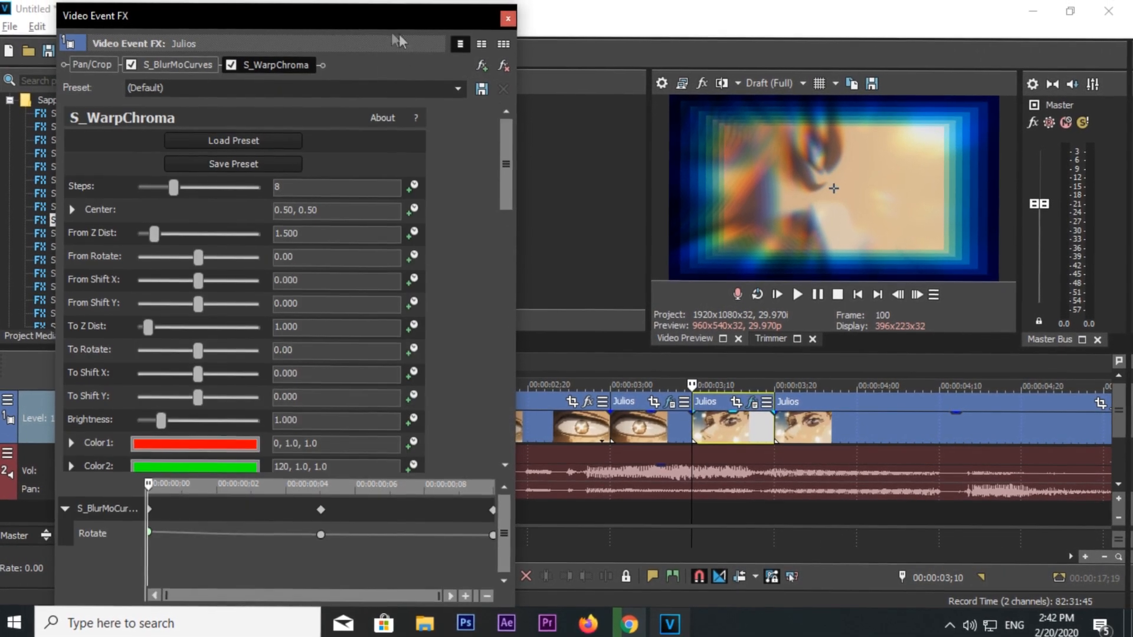
{"action": "mouse_move", "coordinate": [303, 23]}
{"action": "left_mouse_down"}
{"action": "mouse_move", "coordinate": [358, 5]}
{"action": "mouse_move", "coordinate": [359, 15]}
{"action": "left_mouse_up"}
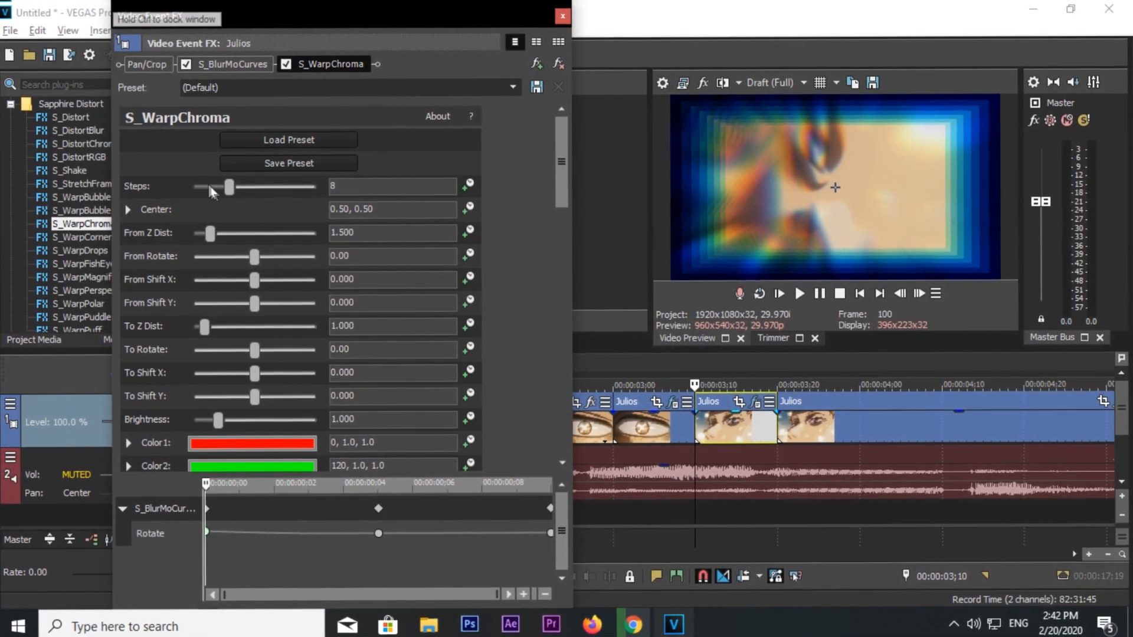
{"action": "left_click_drag", "start_coordinate": [224, 175], "coordinate": [375, 205]}
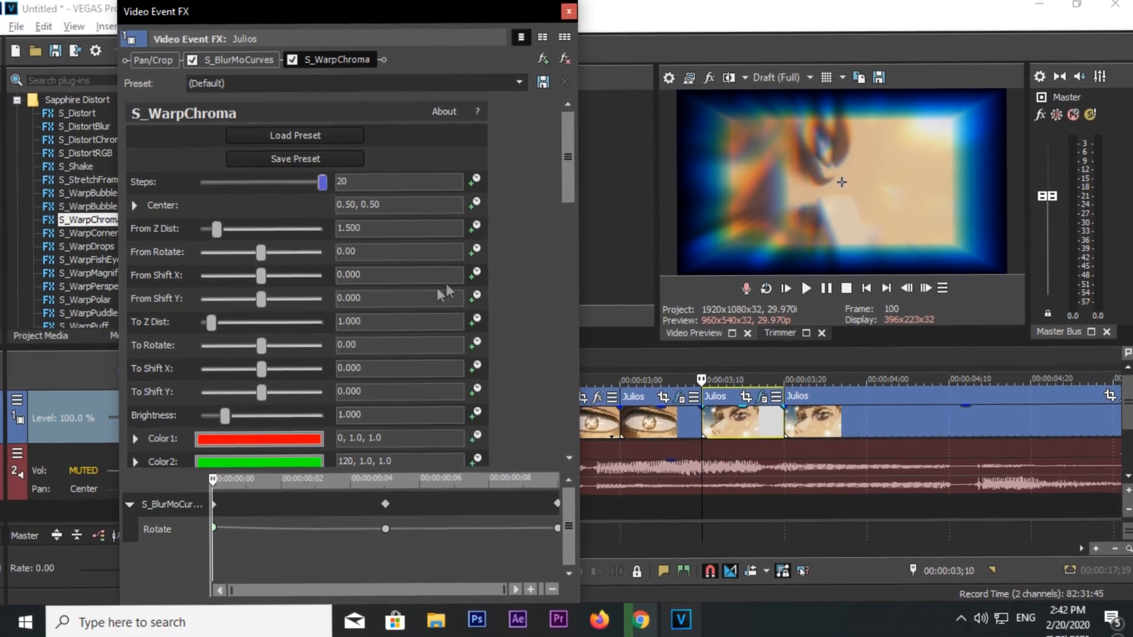
Set the incoming clip's S_WarpChroma Wrap X and Wrap Y to Reflect.
{"action": "left_click_drag", "start_coordinate": [571, 132], "coordinate": [569, 316]}
{"action": "left_click", "coordinate": [255, 362]}
{"action": "left_click", "coordinate": [260, 398]}
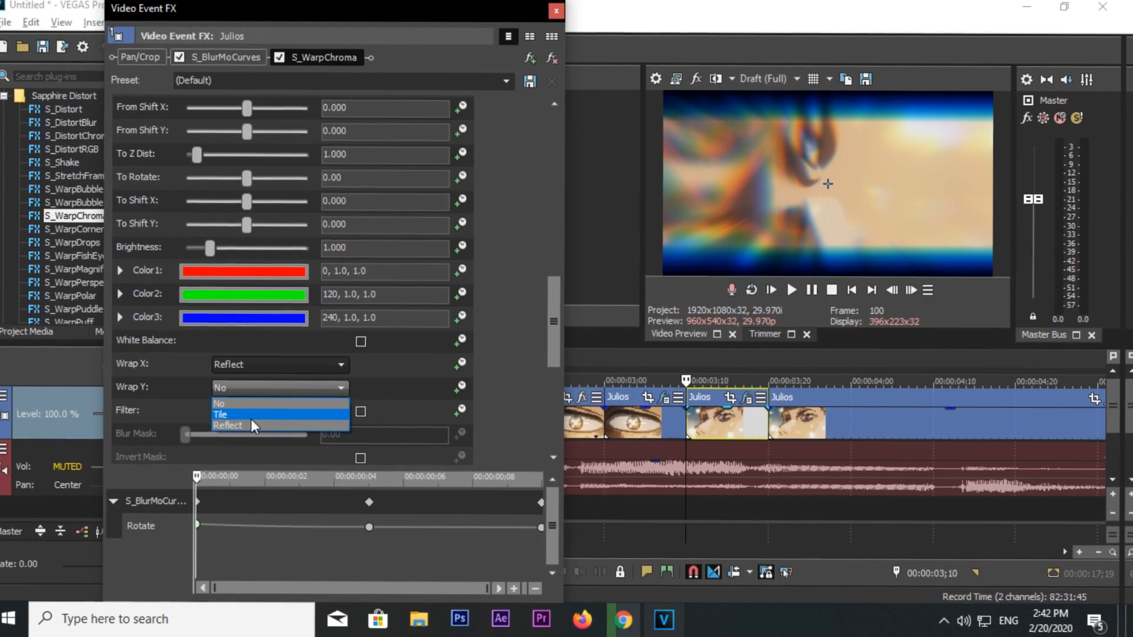
{"action": "left_click", "coordinate": [250, 414]}
{"action": "left_click", "coordinate": [248, 391]}
{"action": "left_click", "coordinate": [239, 429]}
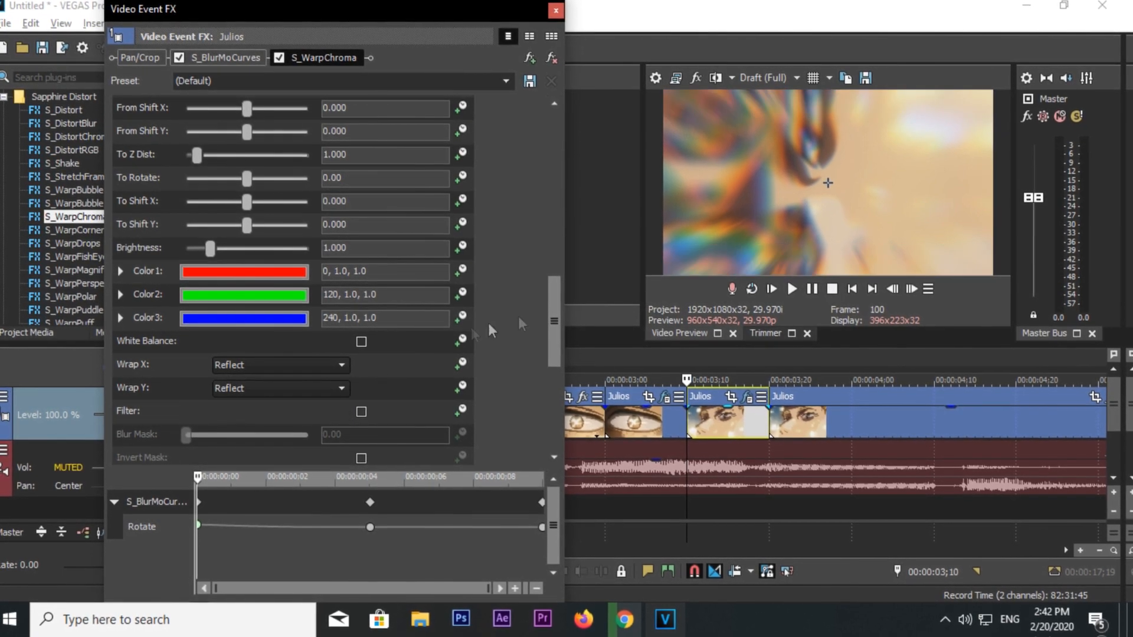
Animate the incoming clip's From Z Dist with keyframes of 1.5 at 00:00:03;10 and 1.1 at 00:00:03;15.
{"action": "left_click_drag", "start_coordinate": [554, 297], "coordinate": [564, 205]}
{"action": "scroll", "coordinate": [566, 187], "scroll_direction": "up", "scroll_amount": 3}
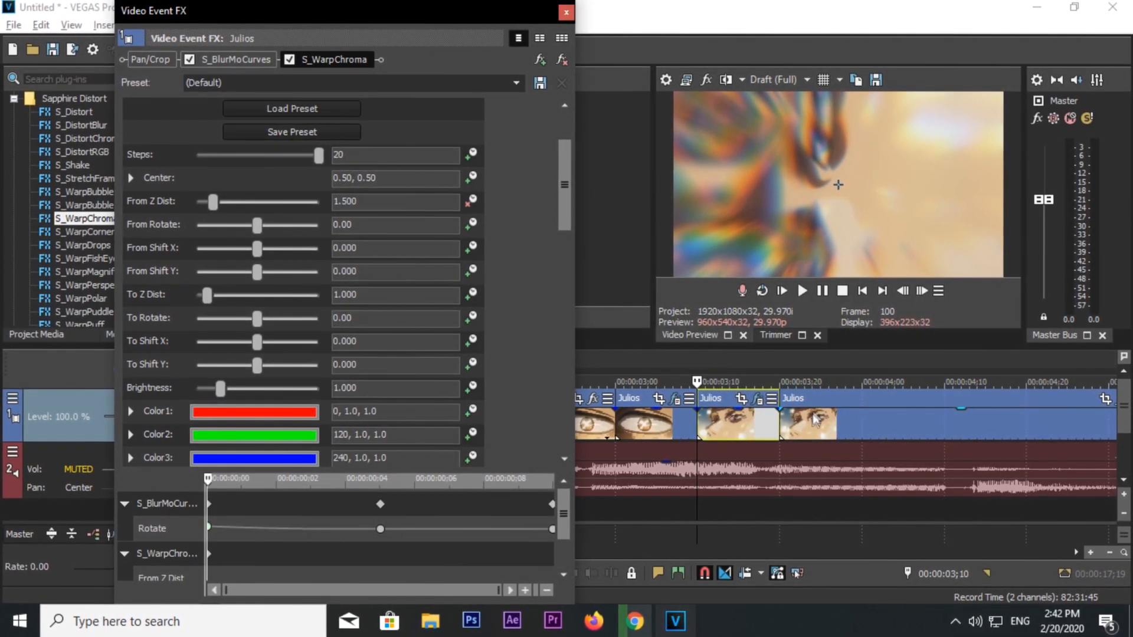
{"action": "left_click", "coordinate": [922, 292]}
{"action": "left_click", "coordinate": [923, 292]}
{"action": "left_click", "coordinate": [922, 292]}
{"action": "left_click", "coordinate": [922, 292]}
{"action": "left_click", "coordinate": [401, 203]}
{"action": "type", "text": "1.1"}
{"action": "key", "text": "Return"}
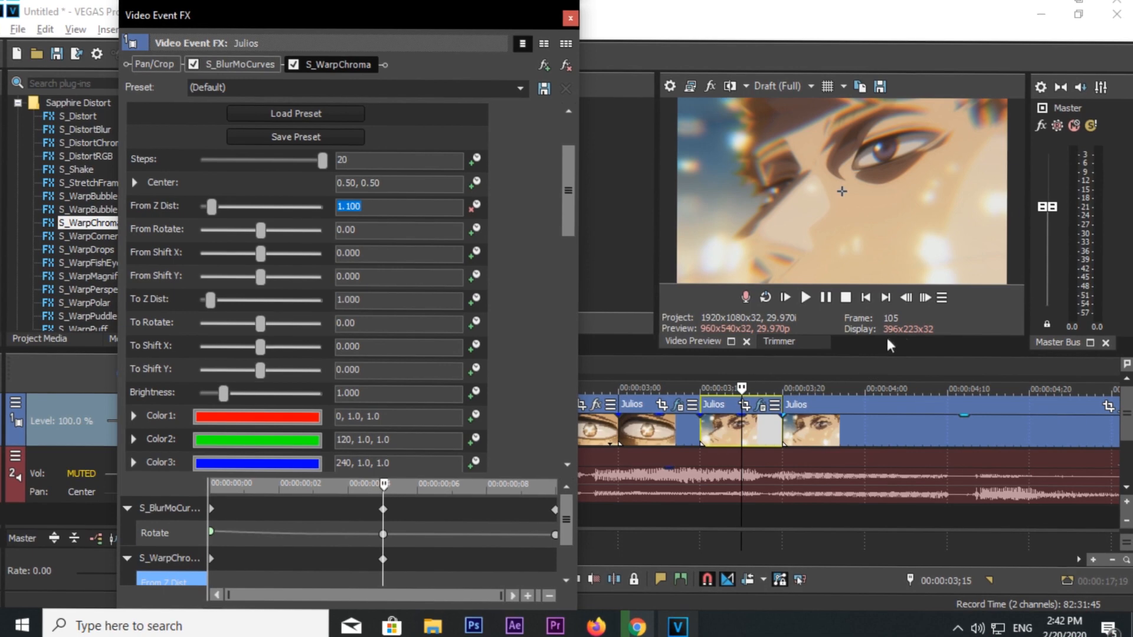
Add a From Z Dist keyframe of 1 at the incoming clip's end, 00:00:03;20.
{"action": "left_click", "coordinate": [928, 298]}
{"action": "left_click", "coordinate": [928, 298]}
{"action": "left_click", "coordinate": [928, 298]}
{"action": "left_click", "coordinate": [928, 298]}
{"action": "left_click", "coordinate": [928, 298]}
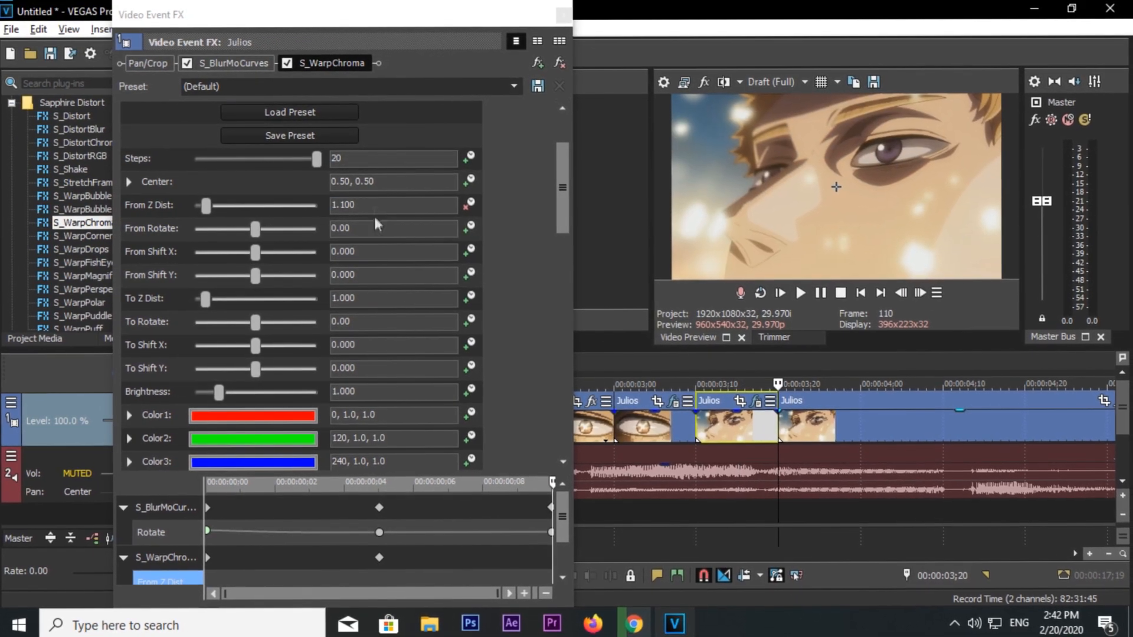
{"action": "left_click", "coordinate": [402, 204]}
{"action": "type", "text": "1"}
{"action": "key", "text": "Return"}
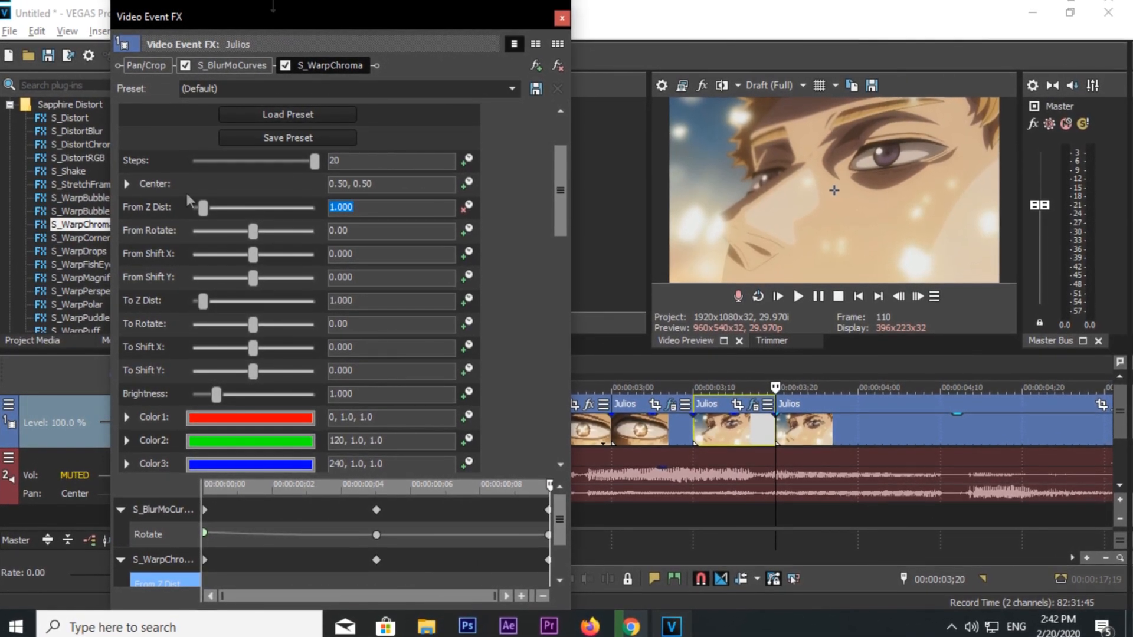
Play back the S_WarpChroma transition around the cut at 00:00:03;10.
{"action": "left_click", "coordinate": [561, 17]}
{"action": "left_click", "coordinate": [619, 434]}
{"action": "key", "text": "space"}
{"action": "key", "text": "space"}
{"action": "key", "text": "space"}
{"action": "key", "text": "space"}
{"action": "key", "text": "space"}
{"action": "key", "text": "space"}
{"action": "key", "text": "space"}
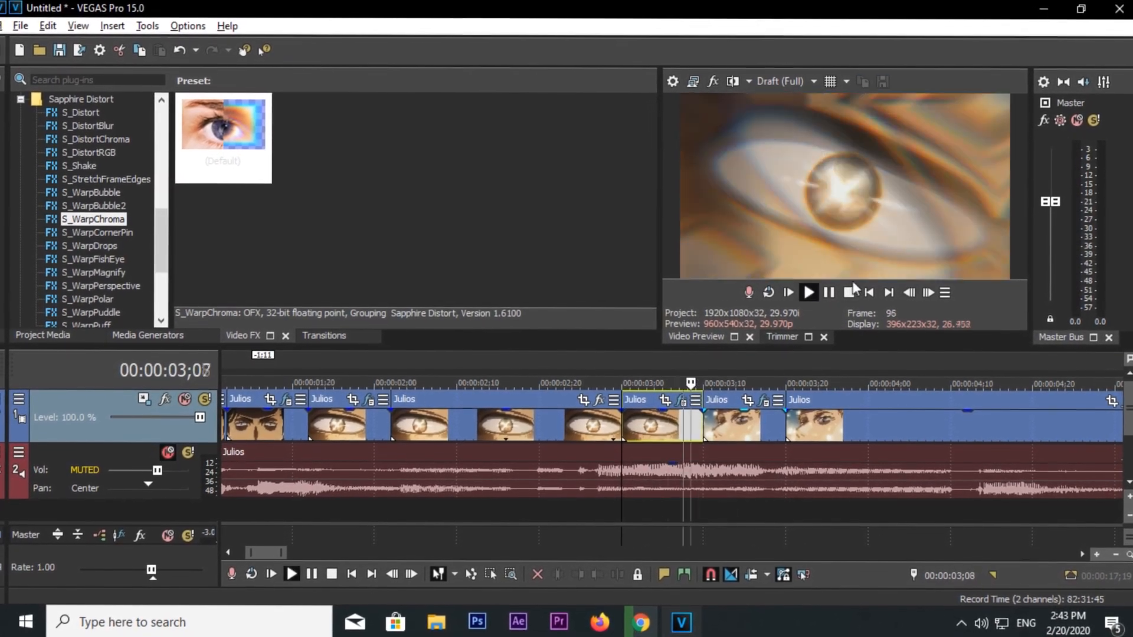
{"action": "key", "text": "space"}
{"action": "key", "text": "space"}
{"action": "scroll", "coordinate": [357, 432], "scroll_direction": "down", "scroll_amount": 1}
{"action": "scroll", "coordinate": [330, 435], "scroll_direction": "up", "scroll_amount": 1}
{"action": "scroll", "coordinate": [378, 440], "scroll_direction": "down", "scroll_amount": 1}
Select the outgoing clip before the 00:00:01;22 cut and find the VEGAS Radial Blur effect's presets.
{"action": "left_click", "coordinate": [377, 418]}
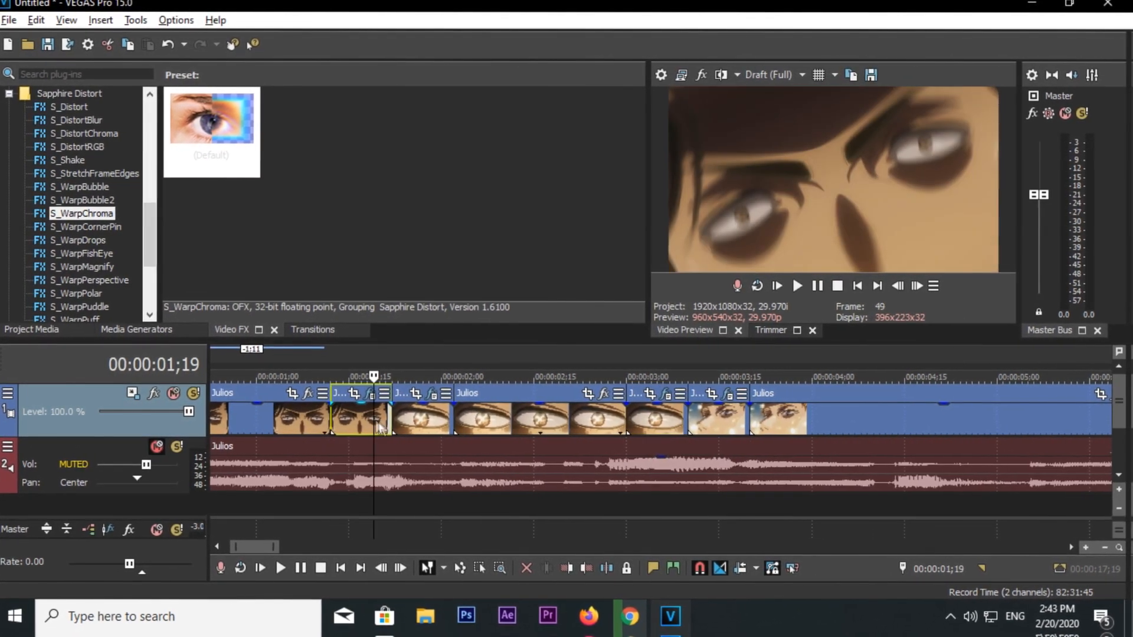
{"action": "left_click", "coordinate": [365, 414]}
{"action": "scroll", "coordinate": [51, 181], "scroll_direction": "up", "scroll_amount": 8}
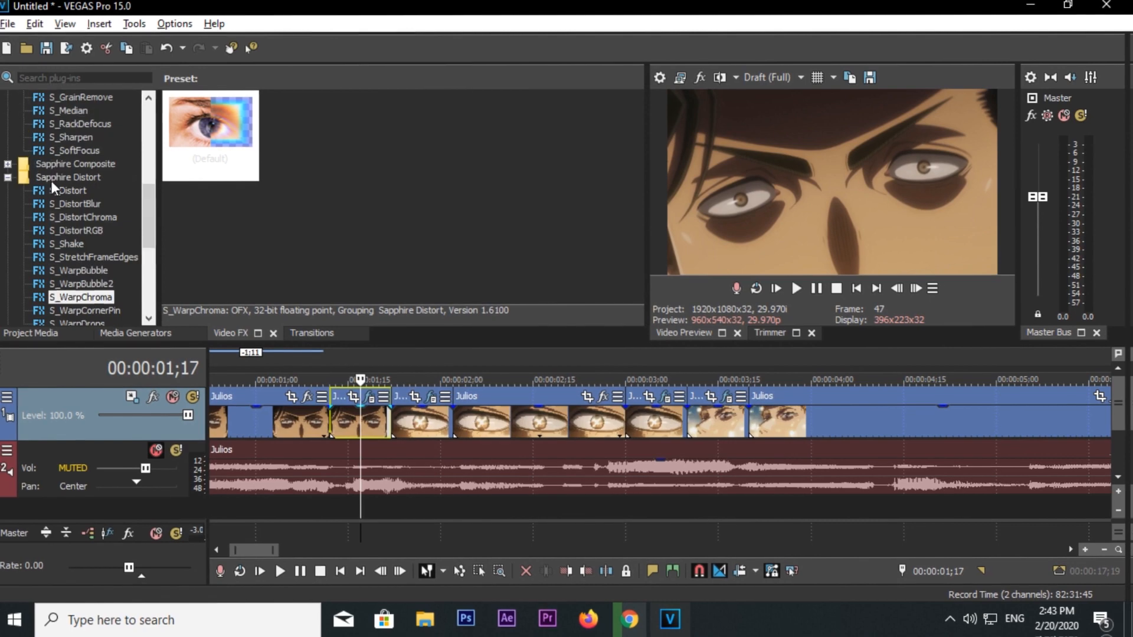
{"action": "scroll", "coordinate": [38, 231], "scroll_direction": "up", "scroll_amount": 2}
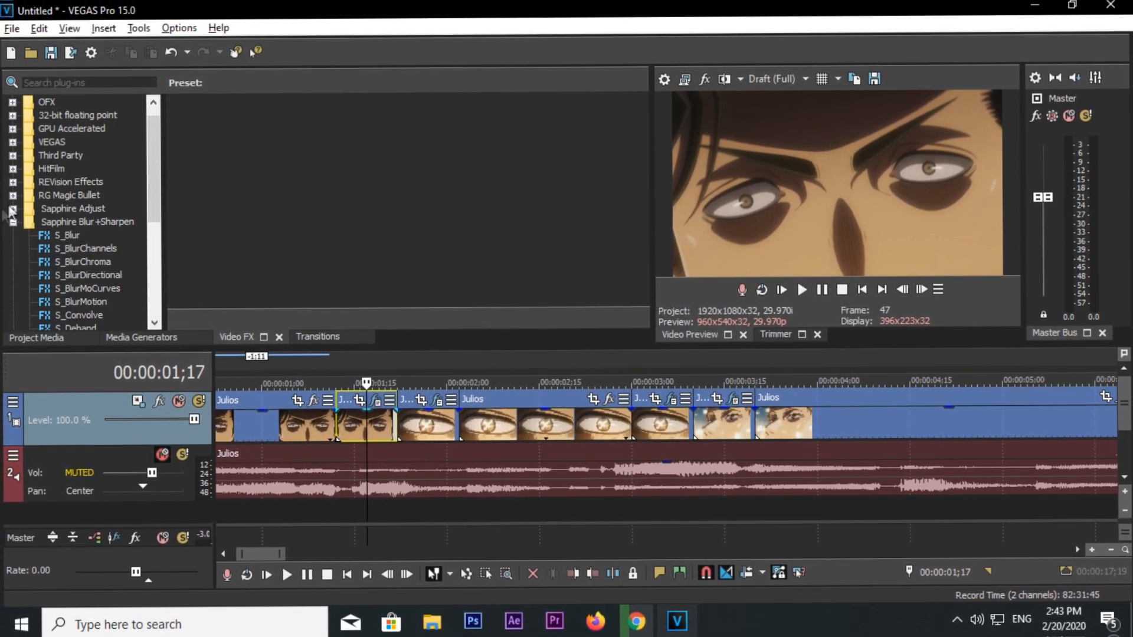
{"action": "left_click", "coordinate": [11, 222]}
{"action": "scroll", "coordinate": [47, 298], "scroll_direction": "up", "scroll_amount": 1}
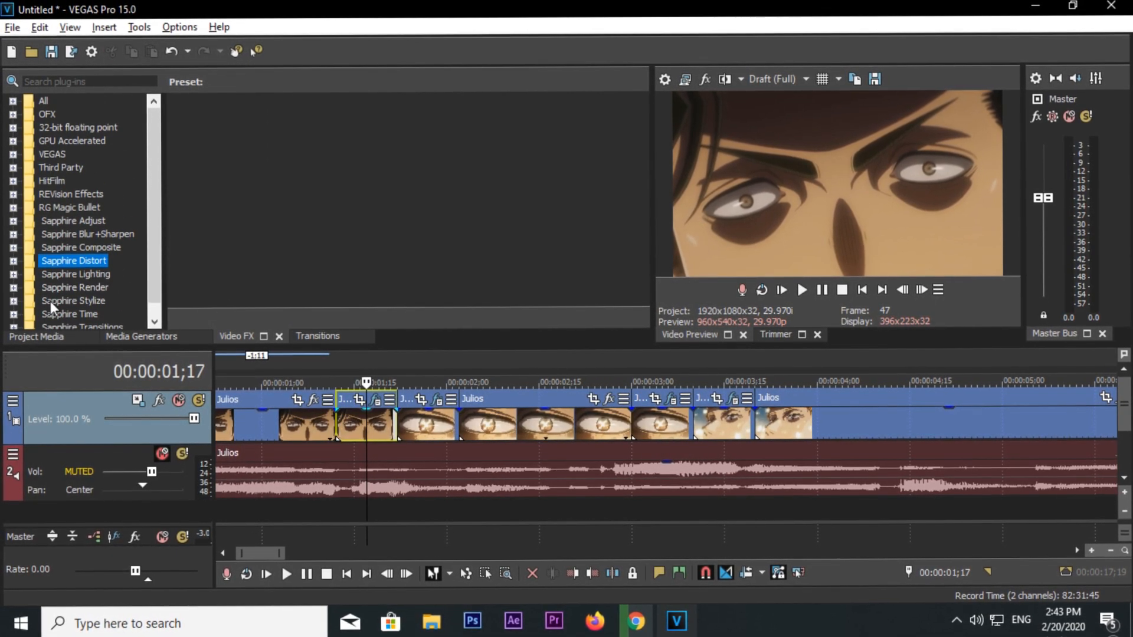
{"action": "left_click", "coordinate": [16, 150]}
{"action": "left_click", "coordinate": [33, 151]}
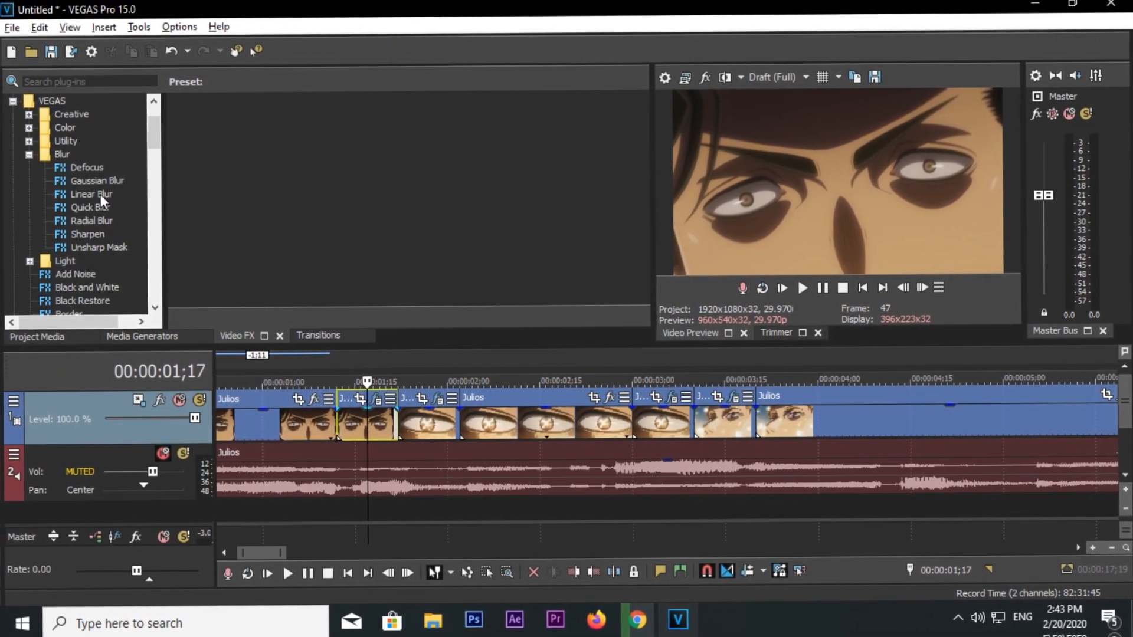
{"action": "left_click", "coordinate": [89, 222]}
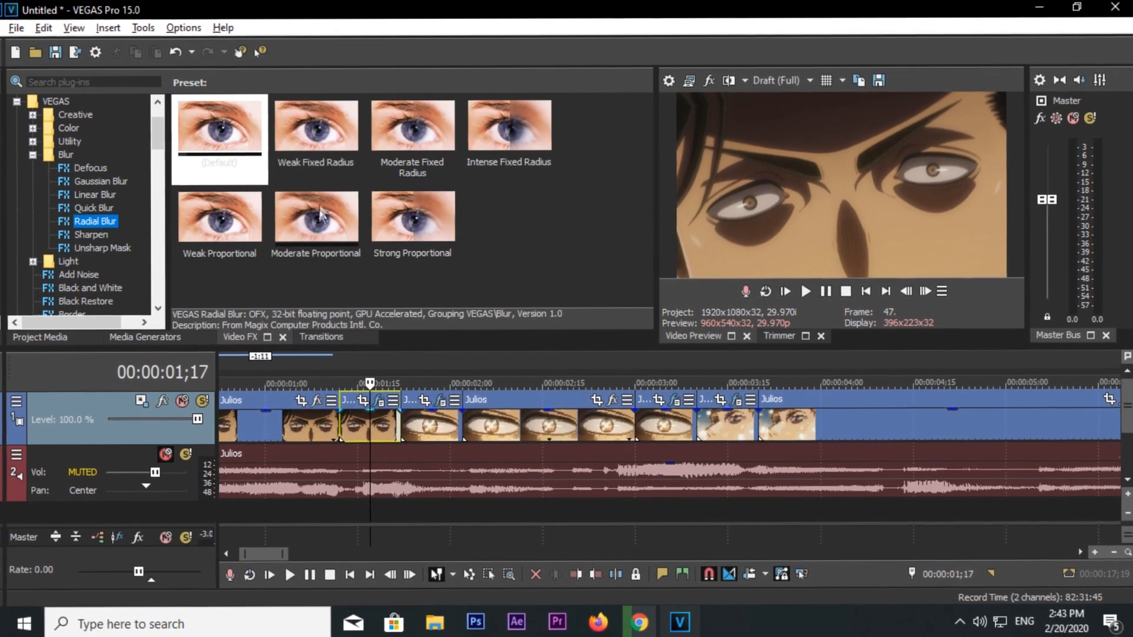
Apply the default Radial Blur preset to both clips on either side of the 00:00:01;22 cut.
{"action": "left_click", "coordinate": [427, 425]}
{"action": "left_click", "coordinate": [365, 433]}
{"action": "left_click_drag", "start_coordinate": [215, 136], "coordinate": [366, 425]}
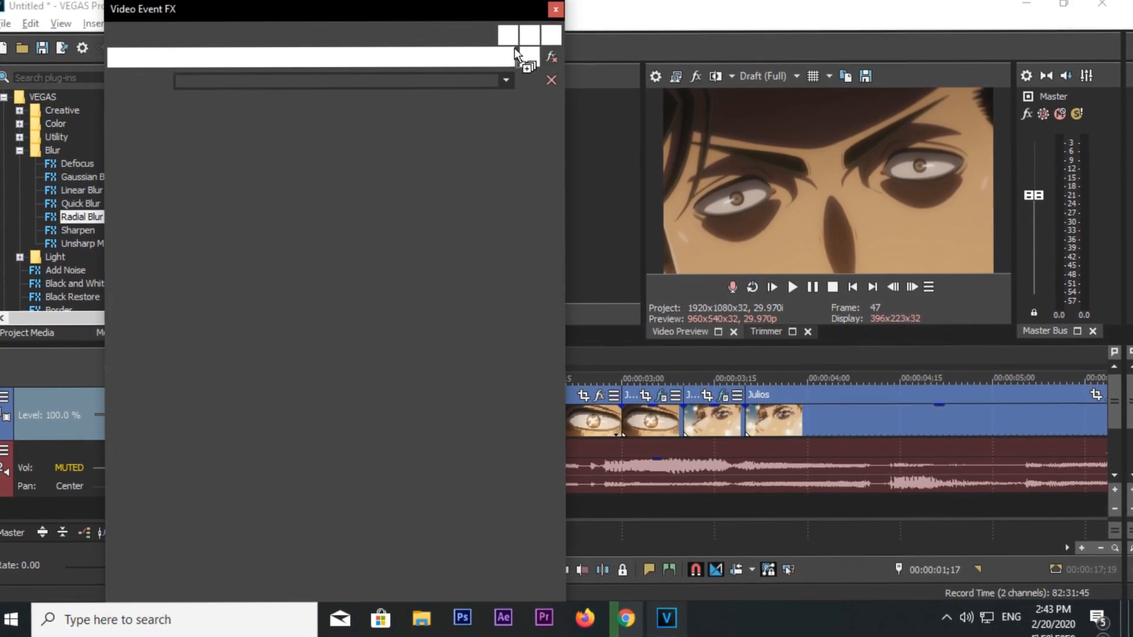
{"action": "left_click", "coordinate": [553, 11]}
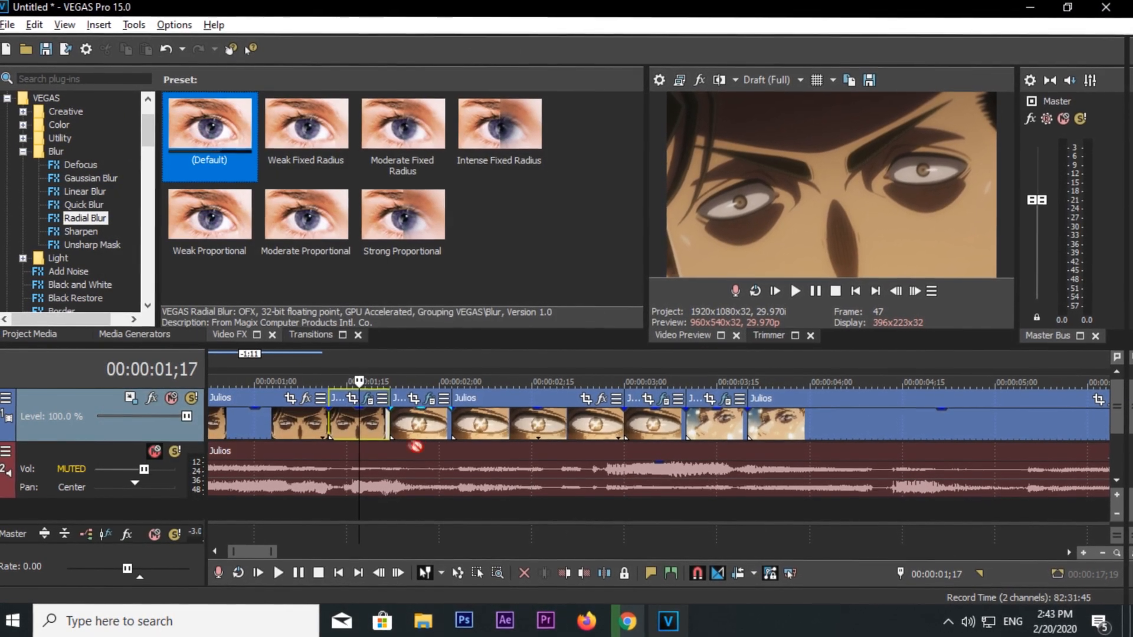
{"action": "left_click_drag", "start_coordinate": [414, 427], "coordinate": [415, 427]}
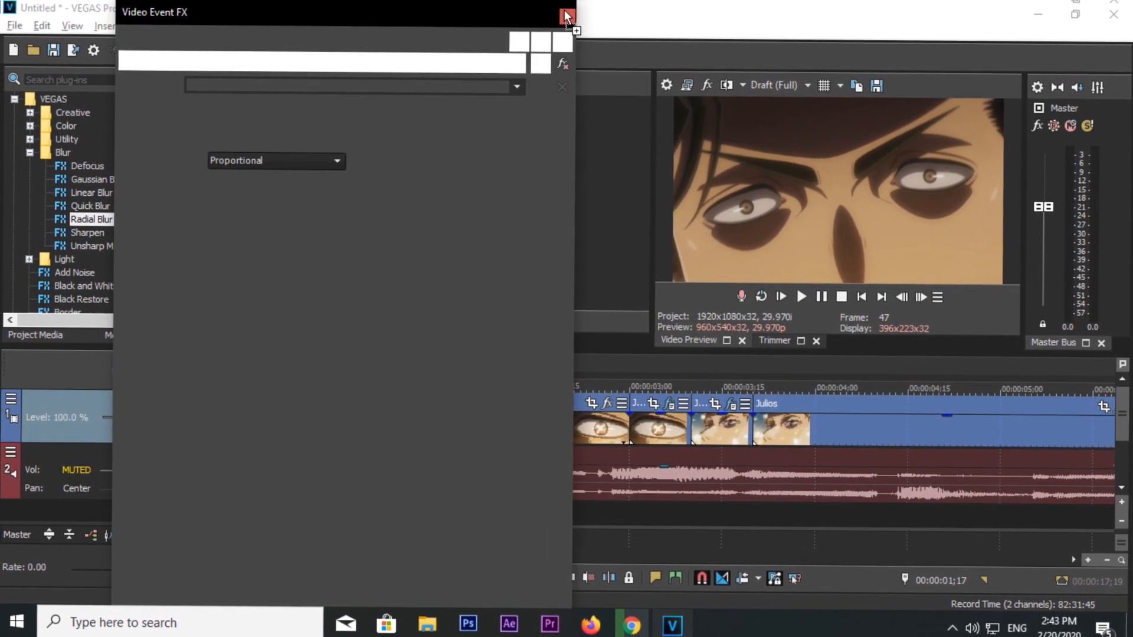
{"action": "left_click", "coordinate": [564, 9]}
Open the outgoing clip's Radial Blur settings and enable Strength animation with a keyframe of 0 at its start, 00:00:01;12.
{"action": "left_click", "coordinate": [375, 401]}
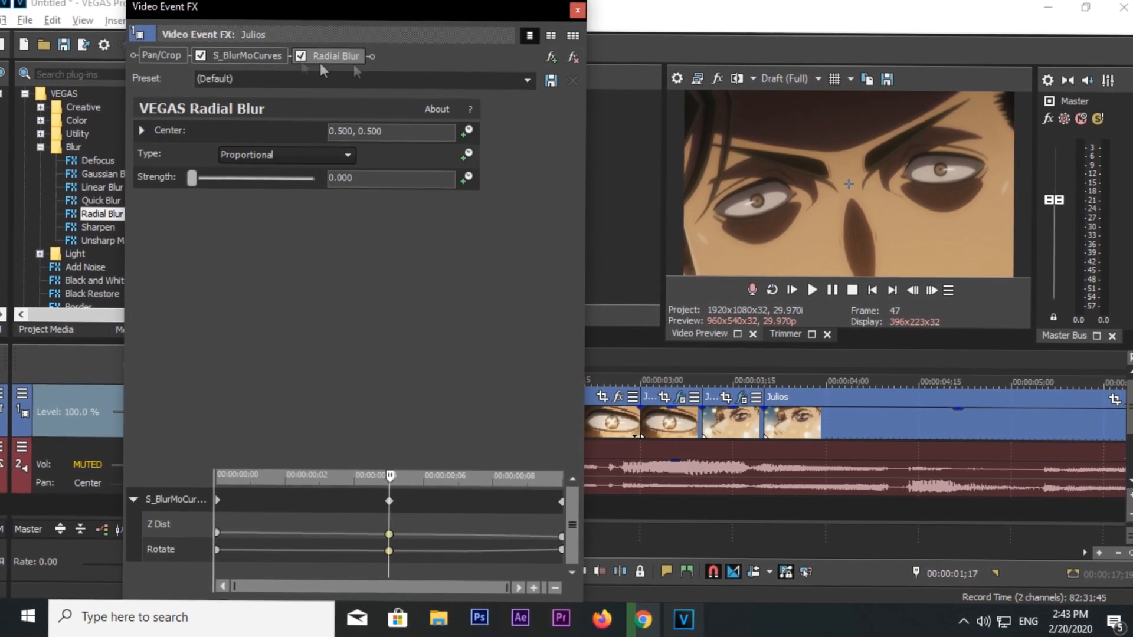
{"action": "left_click", "coordinate": [468, 180]}
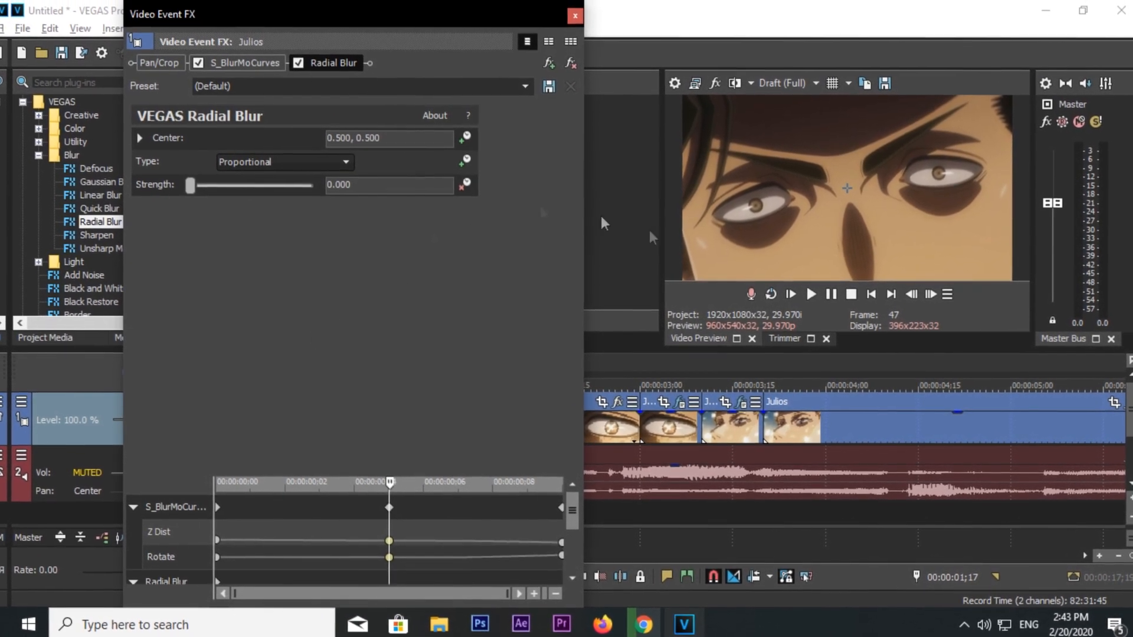
{"action": "left_click_drag", "start_coordinate": [527, 24], "coordinate": [118, 28]}
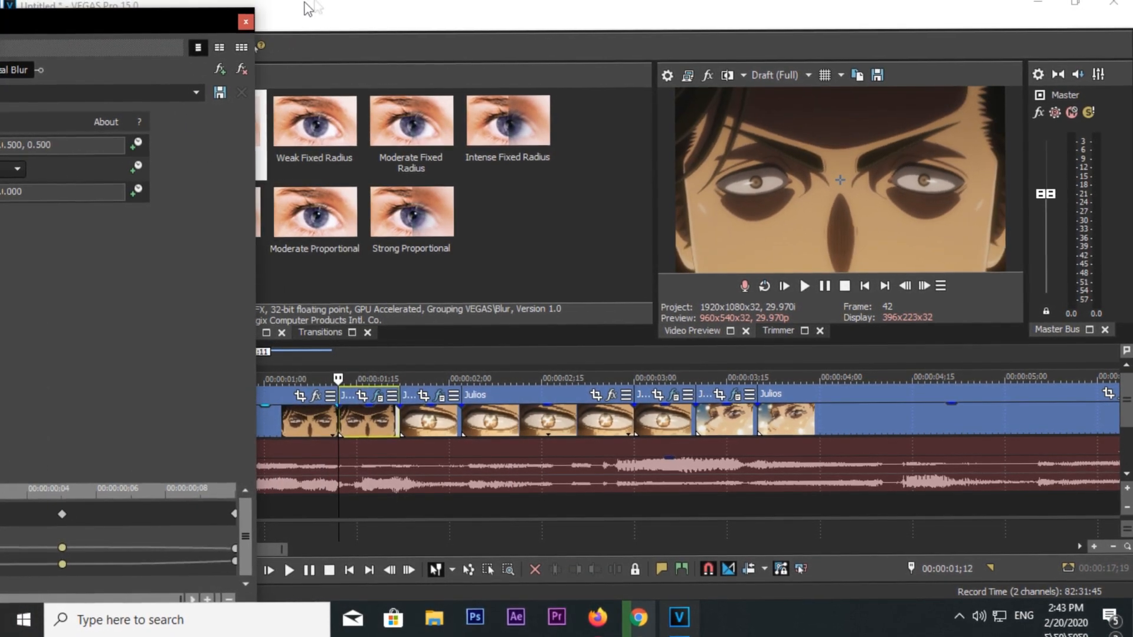
{"action": "left_click_drag", "start_coordinate": [175, 26], "coordinate": [335, 19]}
{"action": "left_click", "coordinate": [293, 183]}
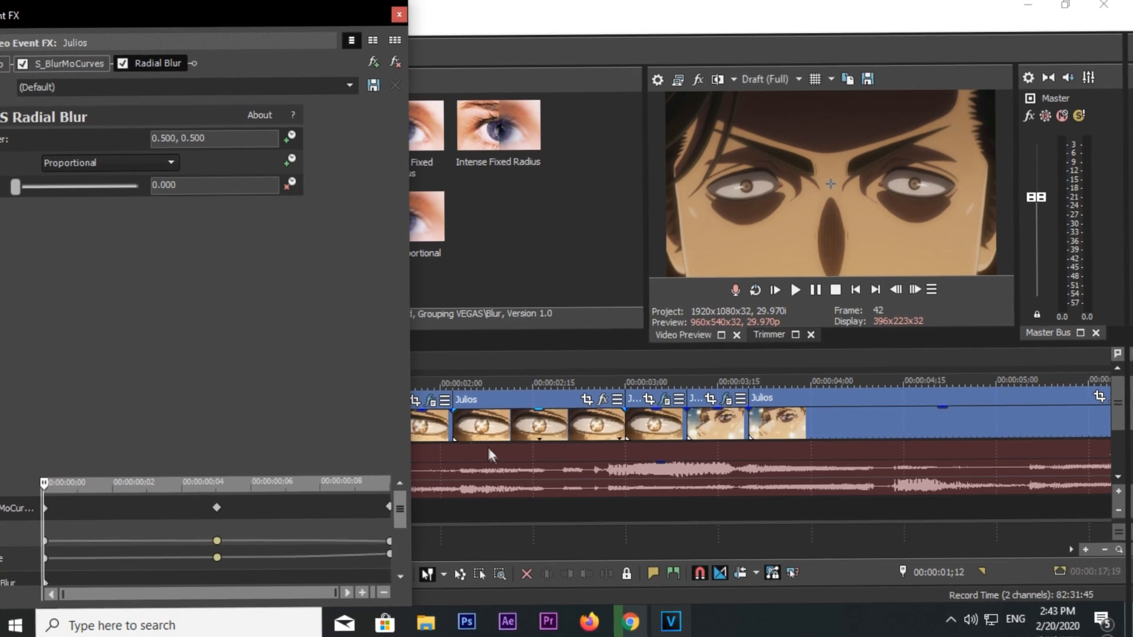
Add Radial Blur Strength keyframes of 0.05 at 00:00:01;17 and 0.3 at the outgoing clip's end, 00:00:01;22.
{"action": "left_click_drag", "start_coordinate": [247, 21], "coordinate": [188, 21]}
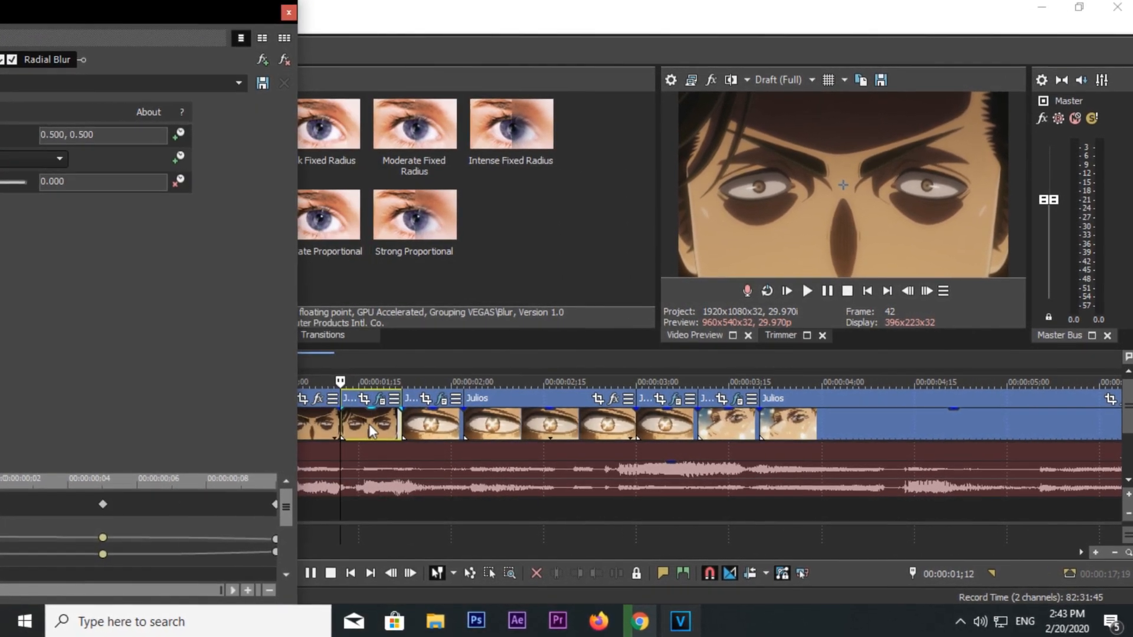
{"action": "left_click", "coordinate": [370, 423]}
{"action": "left_click_drag", "start_coordinate": [225, 24], "coordinate": [497, 2]}
{"action": "left_click", "coordinate": [354, 182]}
{"action": "type", "text": "0.05"}
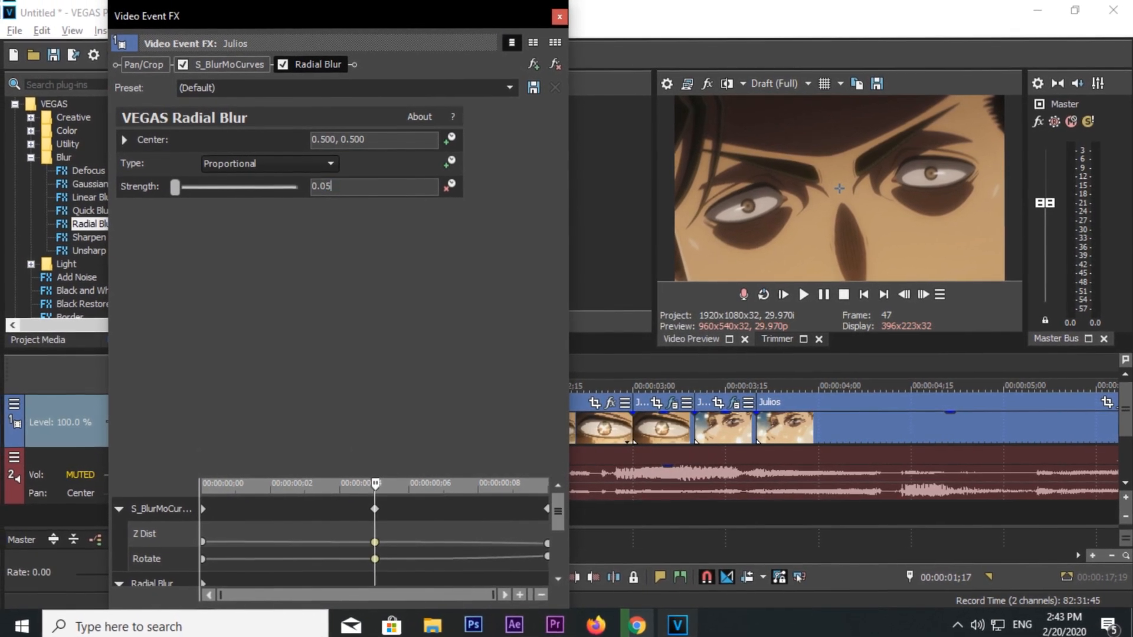
{"action": "left_click_drag", "start_coordinate": [518, 26], "coordinate": [311, 14]}
{"action": "left_click", "coordinate": [393, 423]}
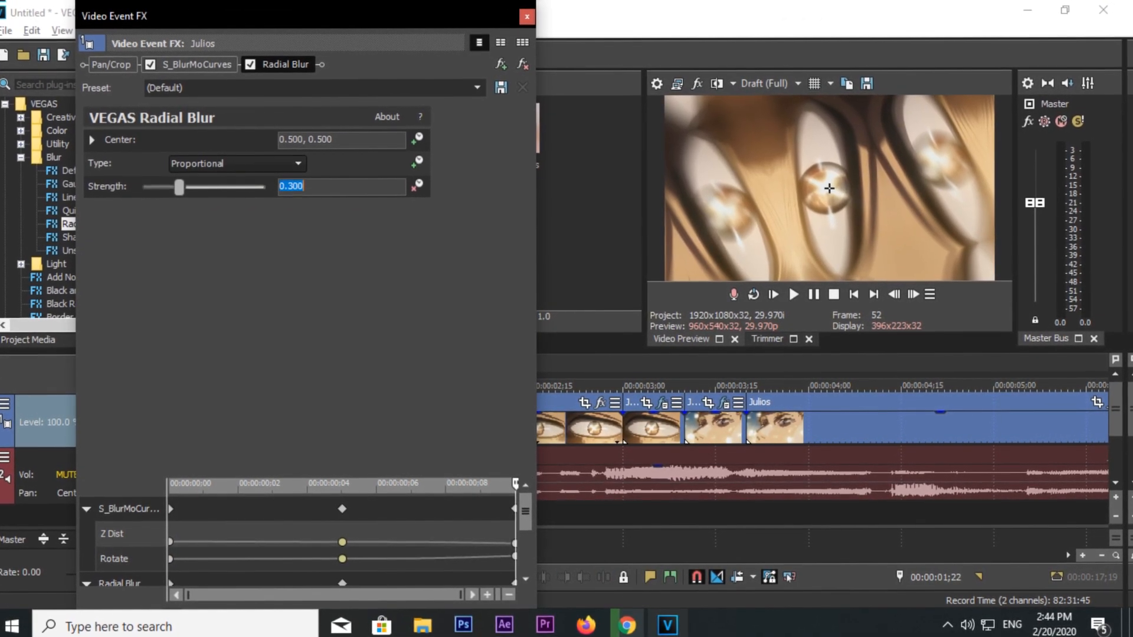
Collapse the S_BlurMoCurves lanes and set the outgoing clip's middle Radial Blur Strength keyframe to Slow Fade.
{"action": "mouse_move", "coordinate": [525, 508]}
{"action": "left_mouse_down"}
{"action": "mouse_move", "coordinate": [525, 526]}
{"action": "mouse_move", "coordinate": [532, 510]}
{"action": "left_mouse_up"}
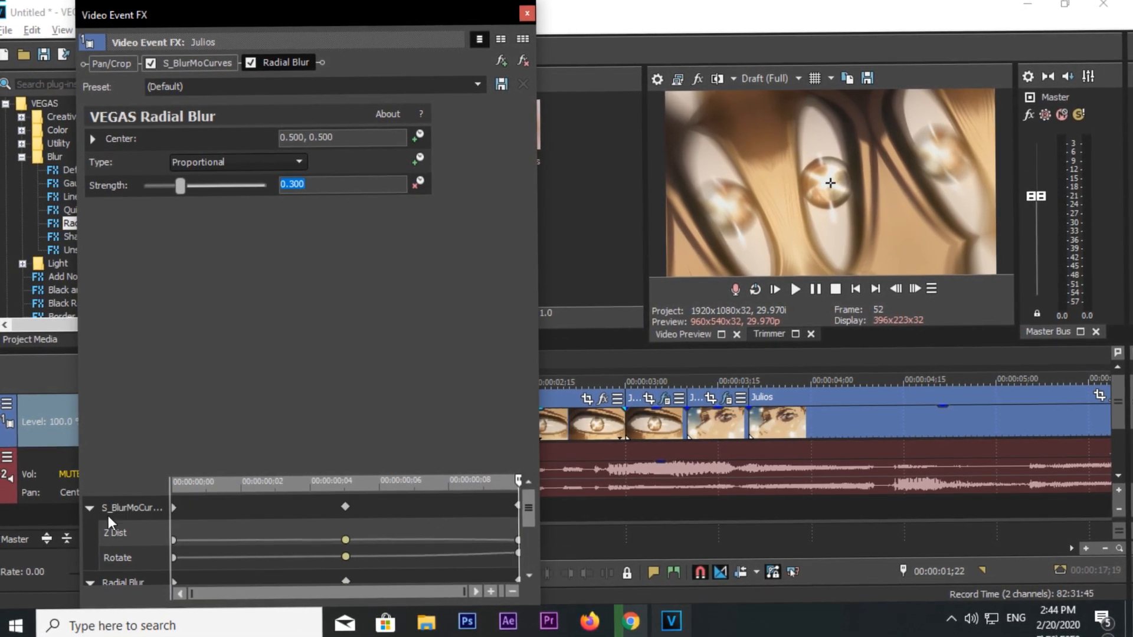
{"action": "left_click", "coordinate": [91, 508]}
{"action": "left_click", "coordinate": [345, 569]}
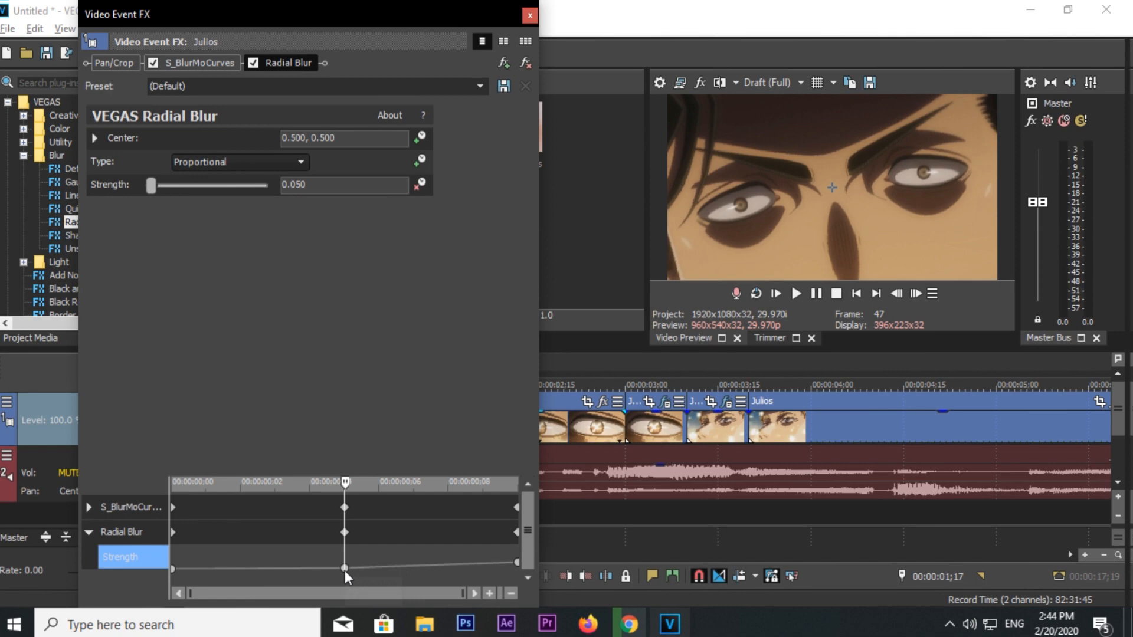
{"action": "right_click", "coordinate": [345, 569]}
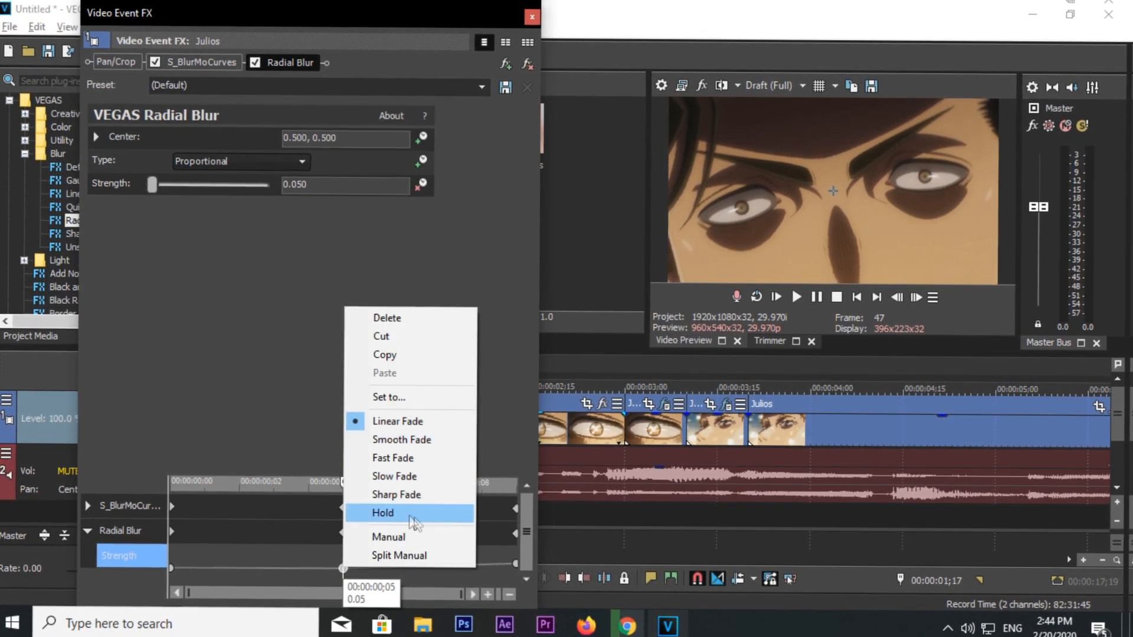
{"action": "left_click", "coordinate": [397, 493]}
{"action": "right_click", "coordinate": [349, 568]}
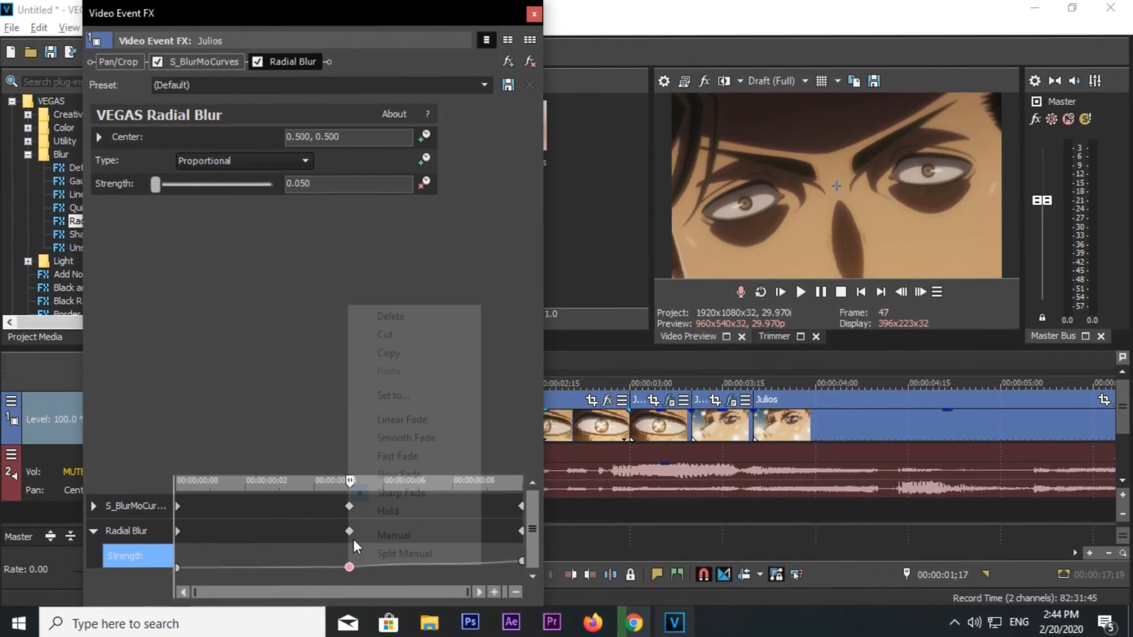
{"action": "left_click", "coordinate": [404, 475]}
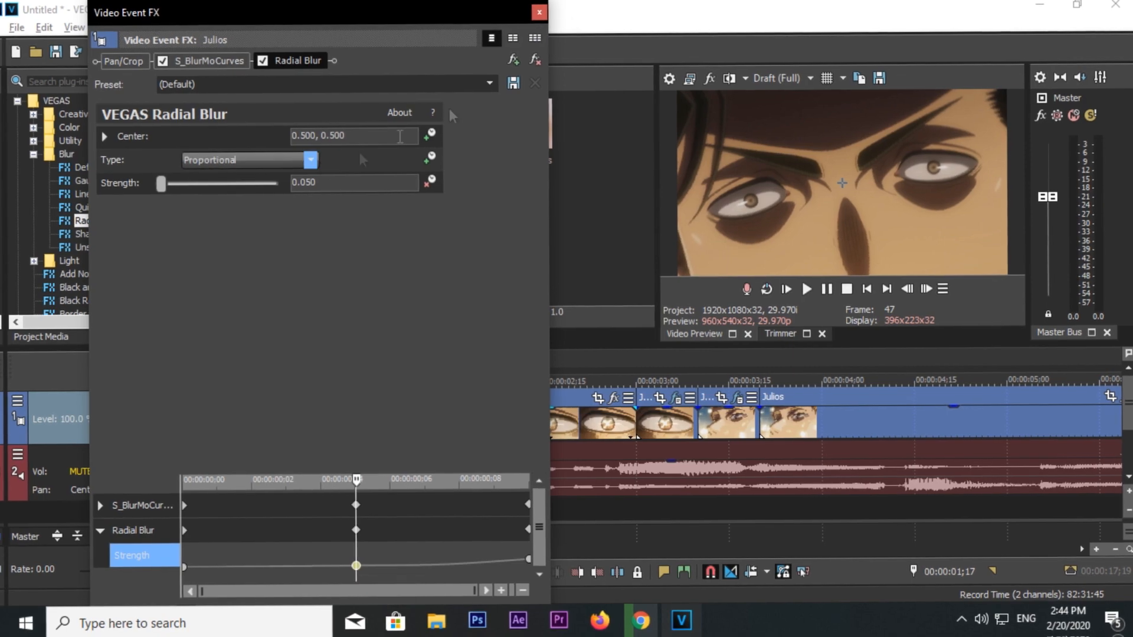
Close the effect settings and play back the outgoing clip's Radial Blur animation from 00:00:01;12.
{"action": "left_click", "coordinate": [541, 14]}
{"action": "left_click", "coordinate": [342, 415]}
{"action": "key", "text": "space"}
{"action": "key", "text": "space"}
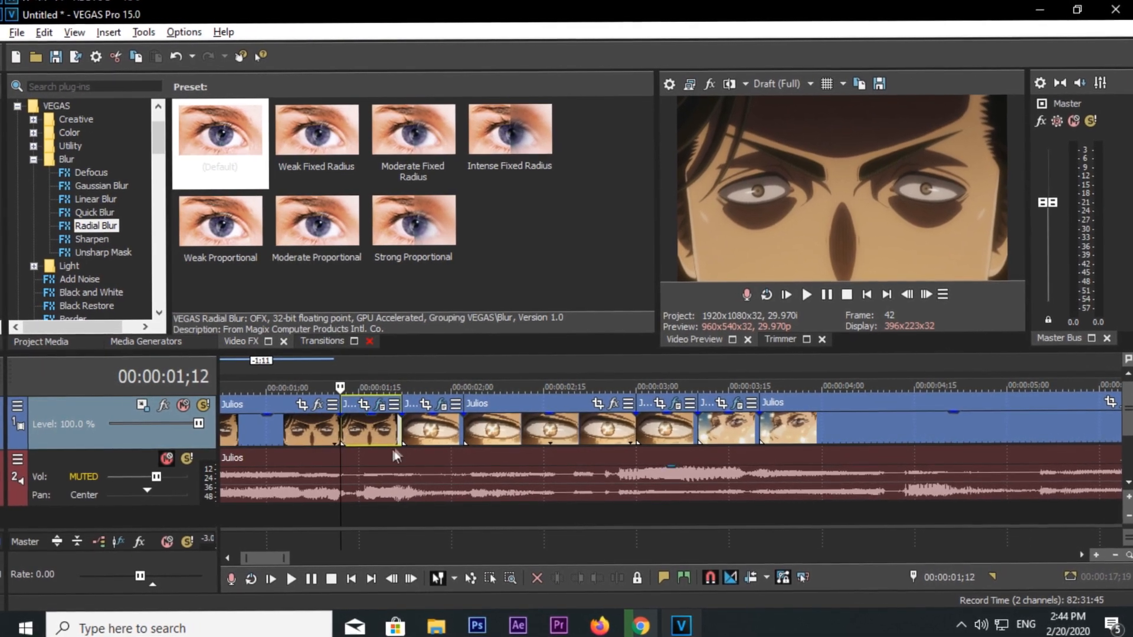
Enable Strength animation in the incoming clip's Radial Blur, with a keyframe of 0.3 at its start, 00:00:01;22.
{"action": "left_click", "coordinate": [409, 431]}
{"action": "left_click", "coordinate": [442, 404]}
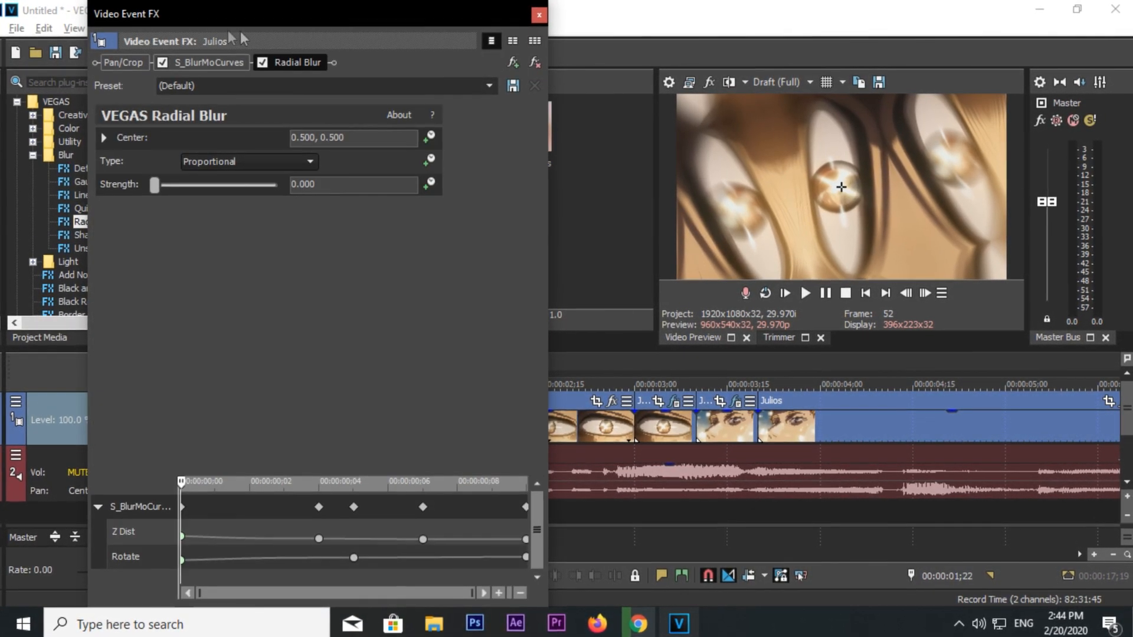
{"action": "left_click_drag", "start_coordinate": [402, 2], "coordinate": [444, 2]}
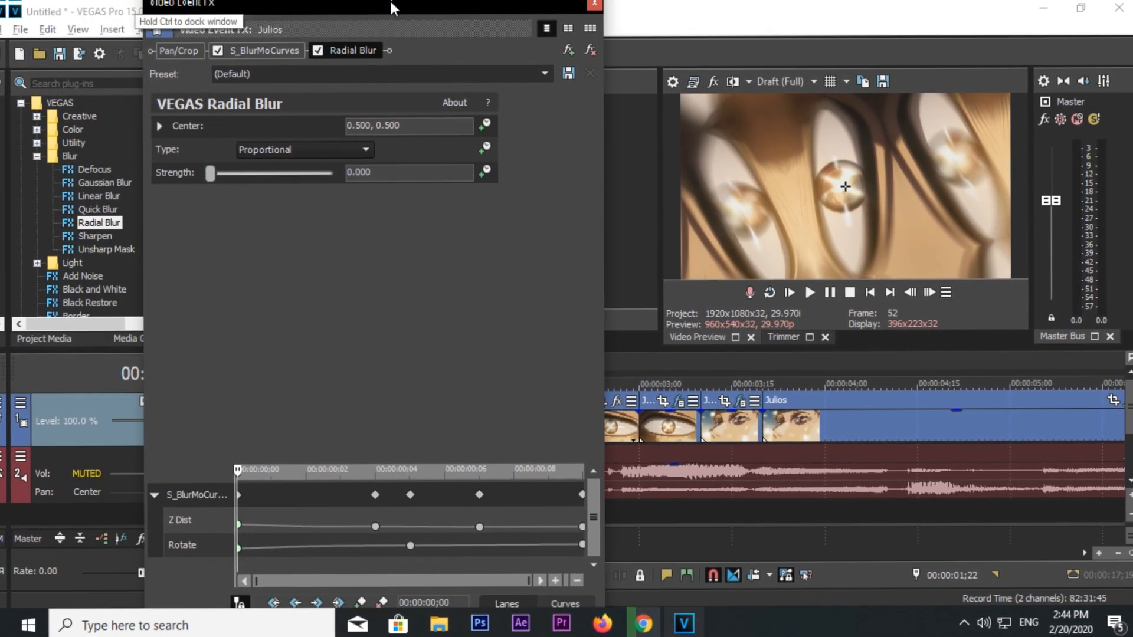
{"action": "left_click", "coordinate": [394, 182]}
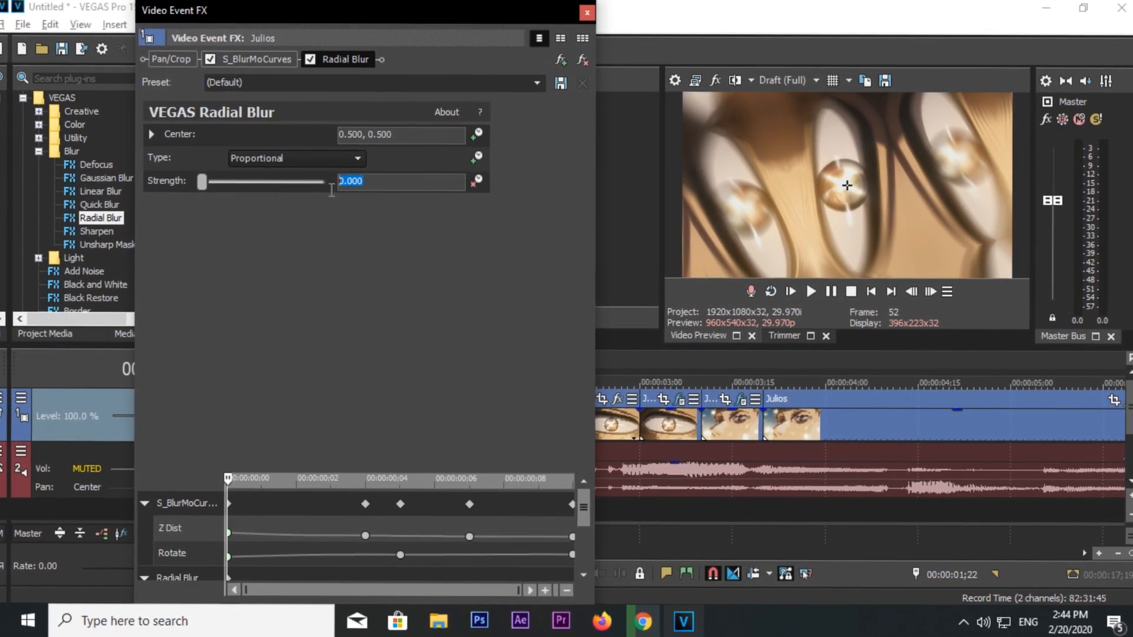
{"action": "type", "text": "0.3"}
{"action": "key", "text": "Return"}
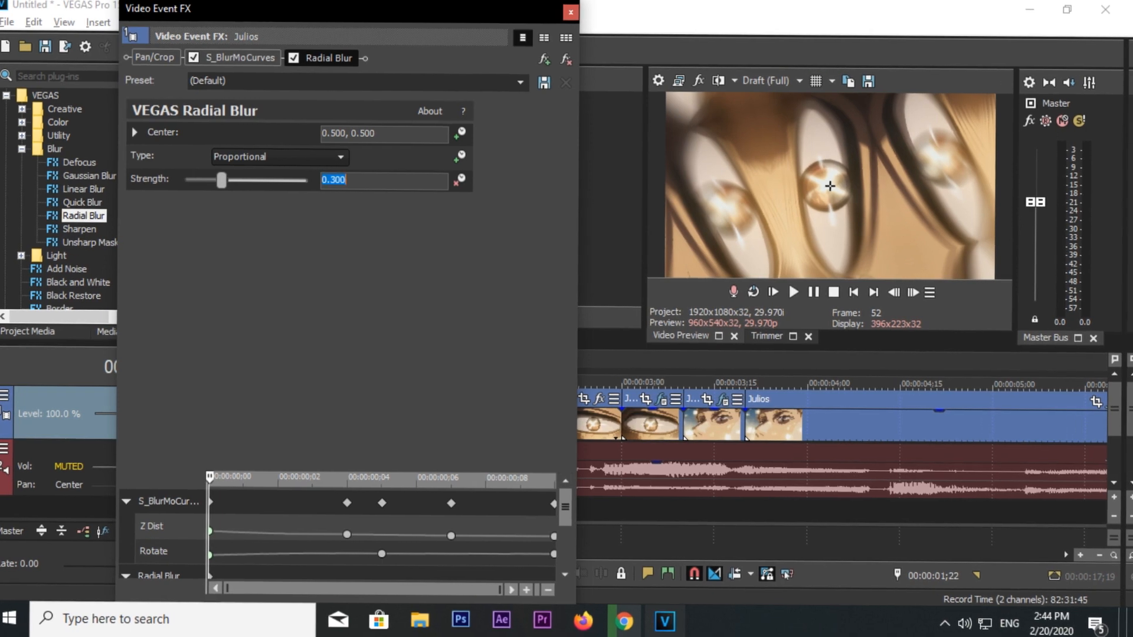
Add a Strength keyframe of 0.05 to the incoming clip's Radial Blur five frames in, at 00:00:01;27.
{"action": "left_click", "coordinate": [916, 295]}
{"action": "left_click", "coordinate": [916, 296]}
{"action": "left_click", "coordinate": [907, 294]}
{"action": "left_click", "coordinate": [907, 294]}
{"action": "left_click", "coordinate": [907, 294]}
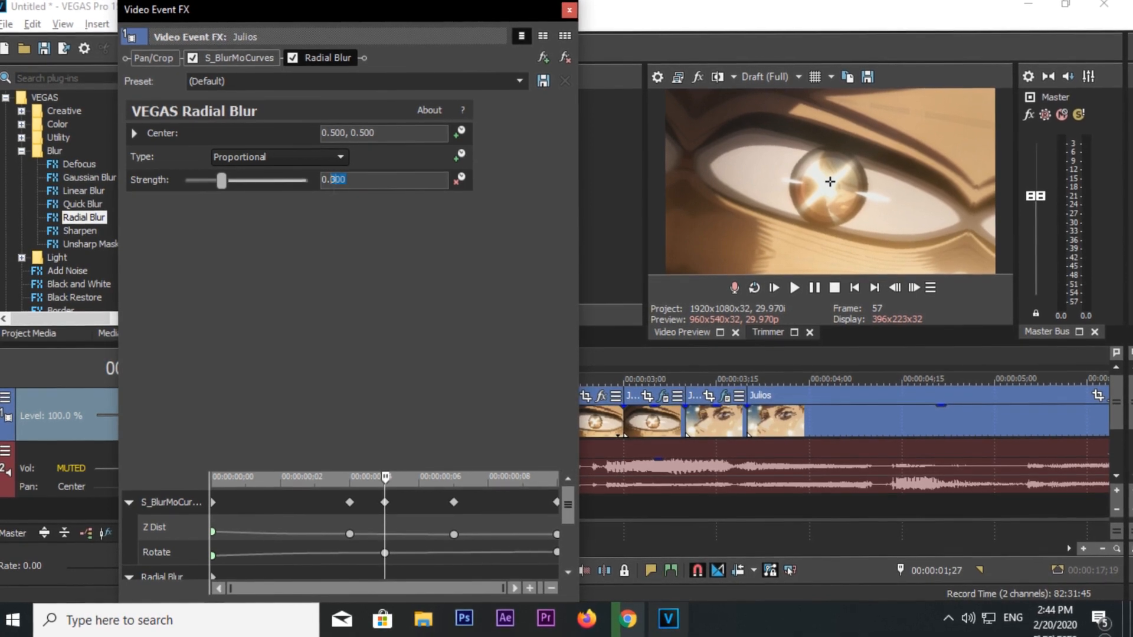
Collapse the S_BlurMoCurves lanes and set the incoming clip's first Radial Blur Strength keyframe to Fast Fade.
{"action": "left_click", "coordinate": [131, 503]}
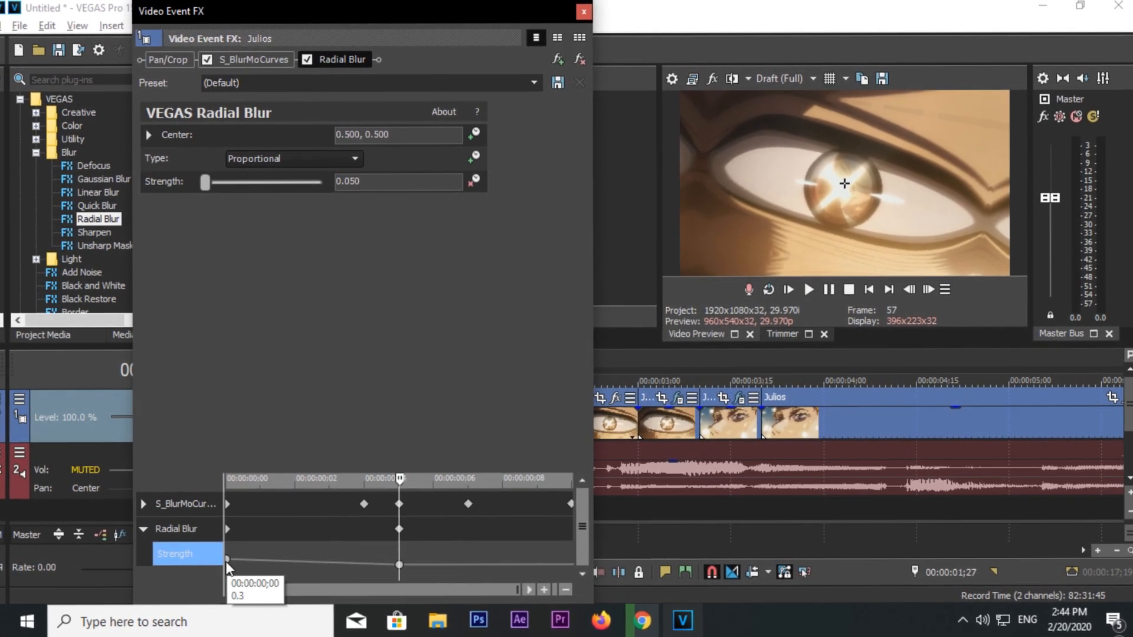
{"action": "left_click_drag", "start_coordinate": [224, 558], "coordinate": [224, 556]}
{"action": "right_click", "coordinate": [224, 557]}
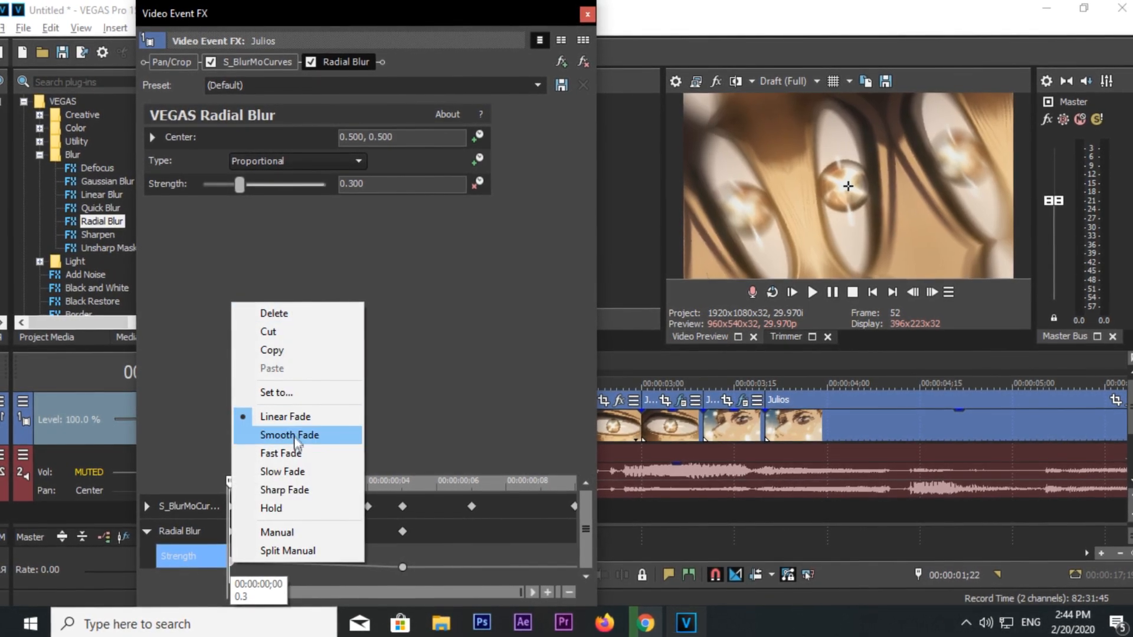
{"action": "left_click", "coordinate": [291, 456]}
Open the incoming clip's Radial Blur Strength value for editing at the clip's end, 00:00:02;02.
{"action": "left_click_drag", "start_coordinate": [397, 569], "coordinate": [469, 549]}
{"action": "left_click_drag", "start_coordinate": [402, 39], "coordinate": [1, 76]}
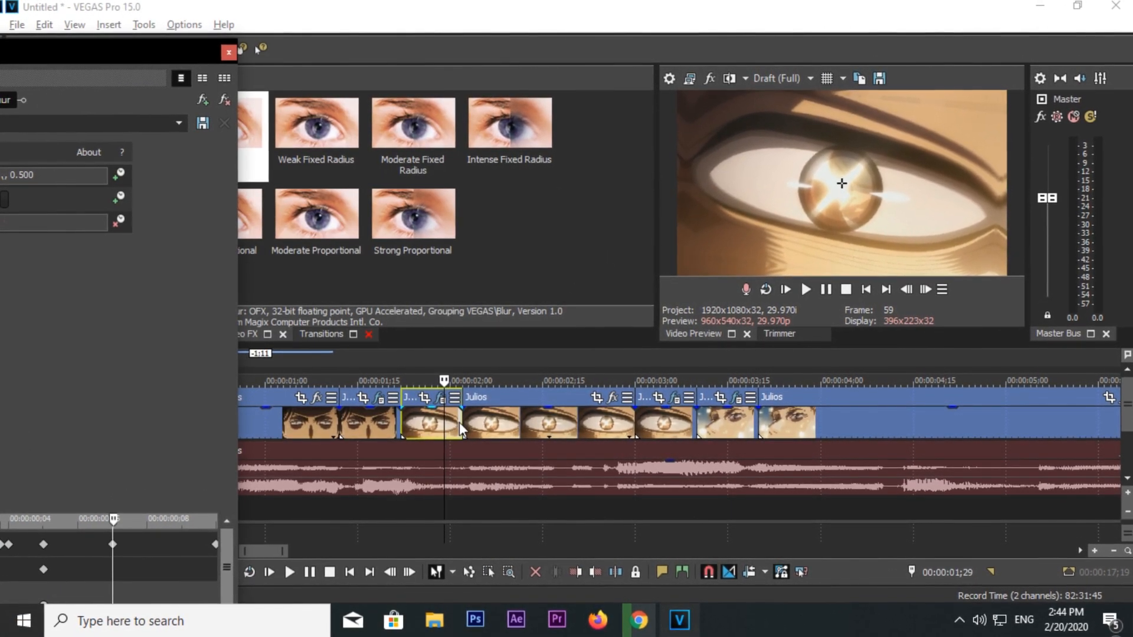
{"action": "left_click_drag", "start_coordinate": [224, 52], "coordinate": [487, 34]}
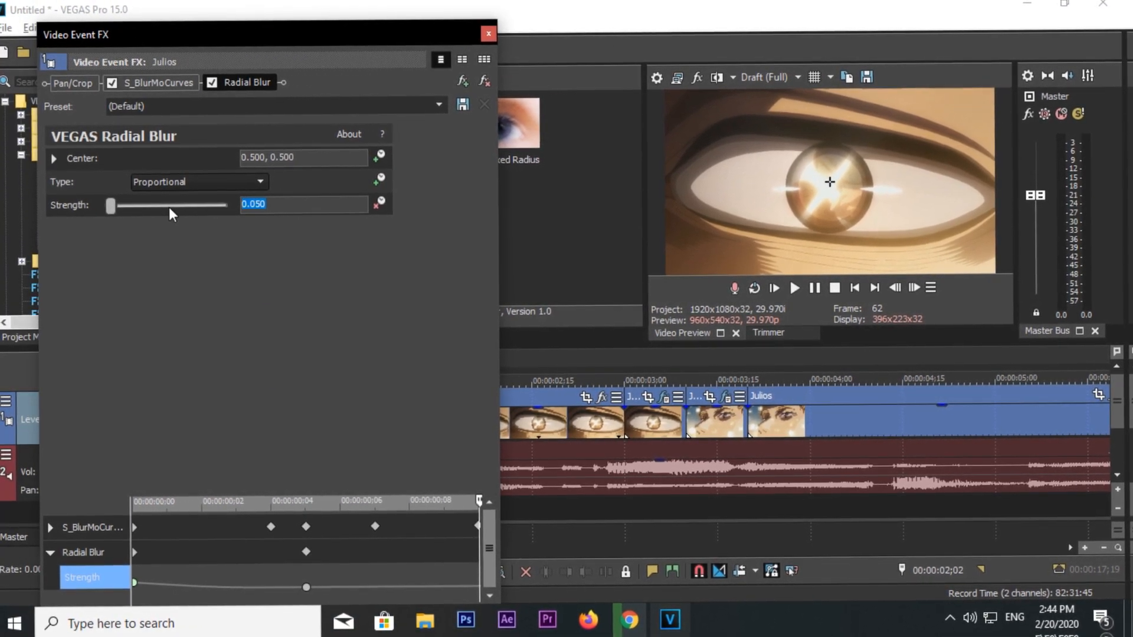
Close the effect settings and play back the Radial Blur transition from 00:00:01;12 through the incoming clip.
{"action": "left_click", "coordinate": [491, 35]}
{"action": "left_click", "coordinate": [333, 423]}
{"action": "key", "text": "space"}
{"action": "key", "text": "space"}
{"action": "key", "text": "space"}
{"action": "key", "text": "space"}
{"action": "left_click", "coordinate": [778, 75]}
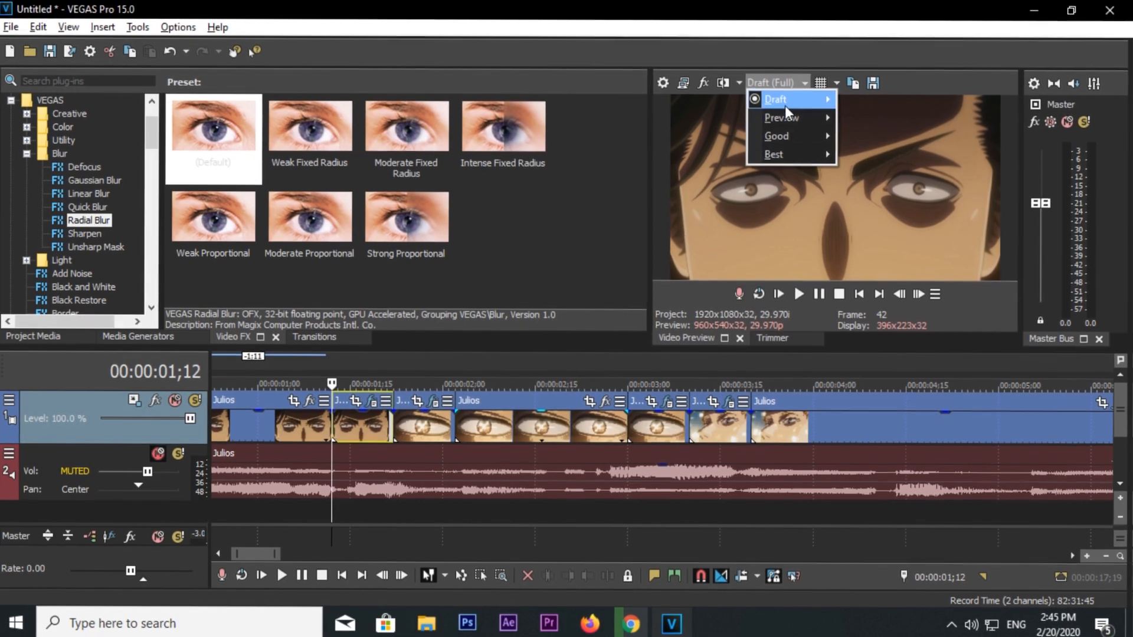
{"action": "left_click", "coordinate": [766, 36]}
{"action": "key", "text": "space"}
{"action": "key", "text": "space"}
{"action": "key", "text": "space"}
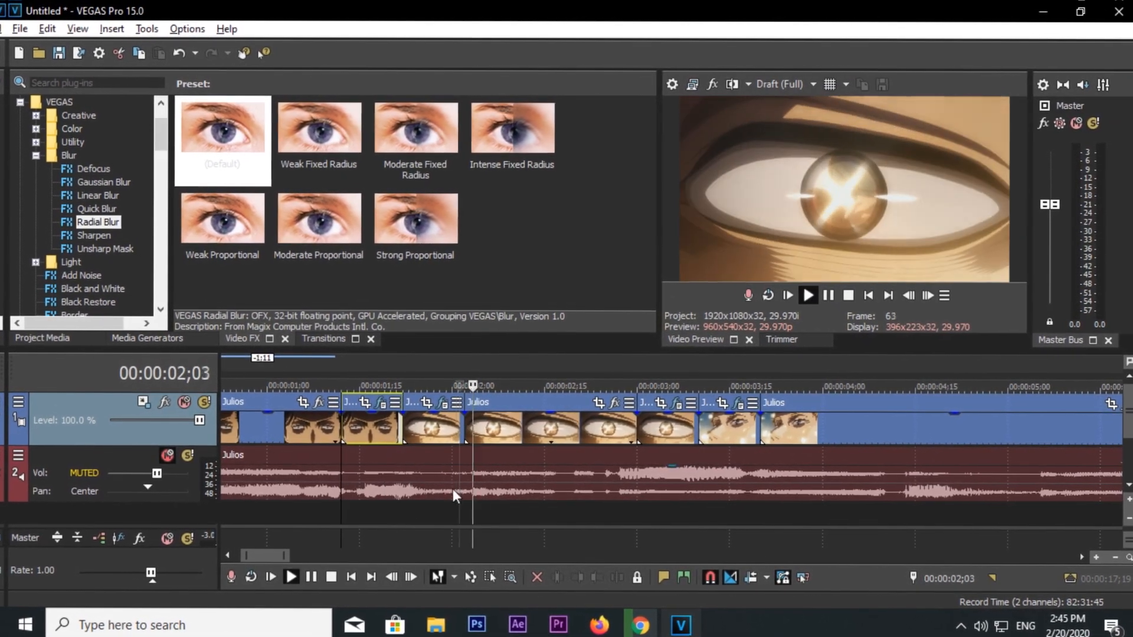
{"action": "key", "text": "space"}
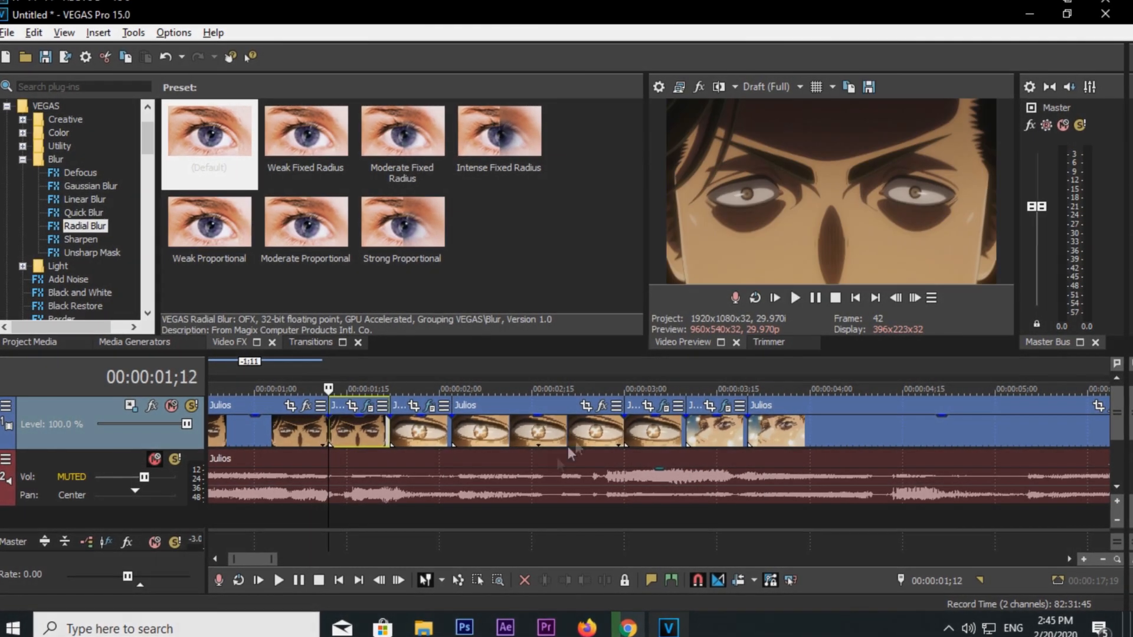